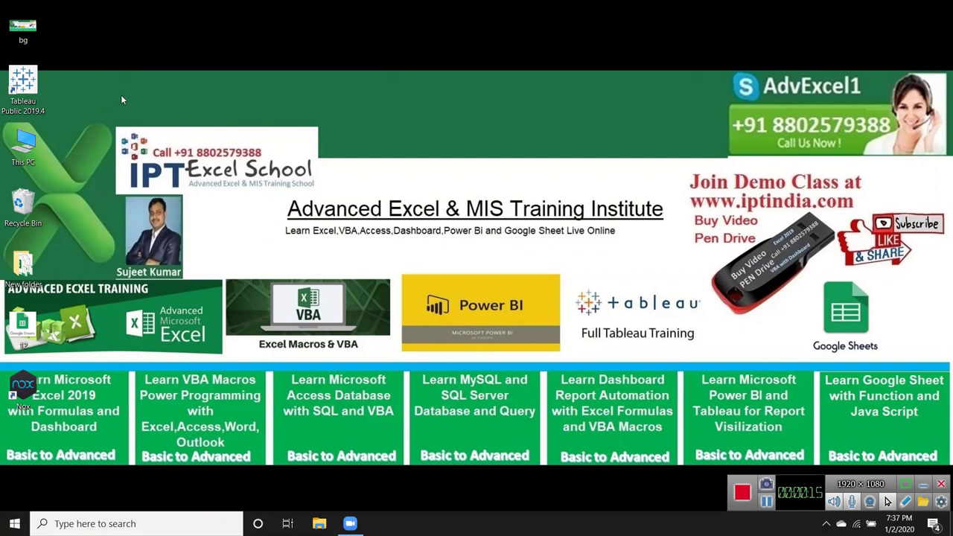
# - Launch Excel from the Windows search and maximize its start window
pyautogui.press('super')
pyautogui.write('exce')
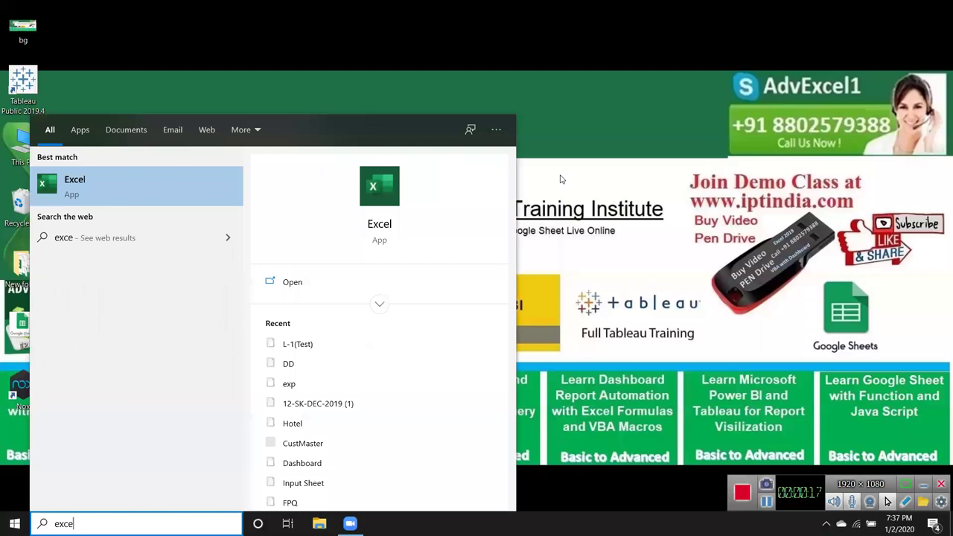
pyautogui.click(394, 227)
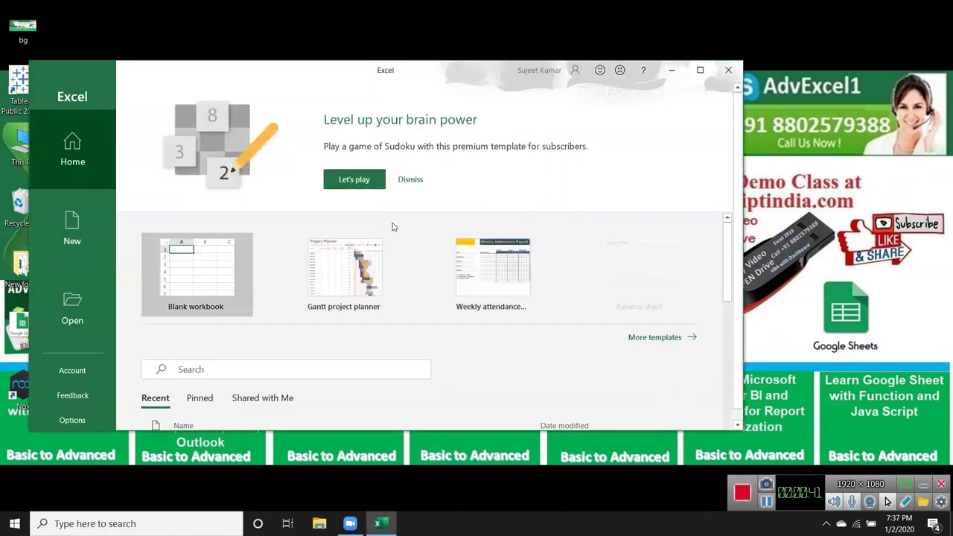
pyautogui.click(700, 70)
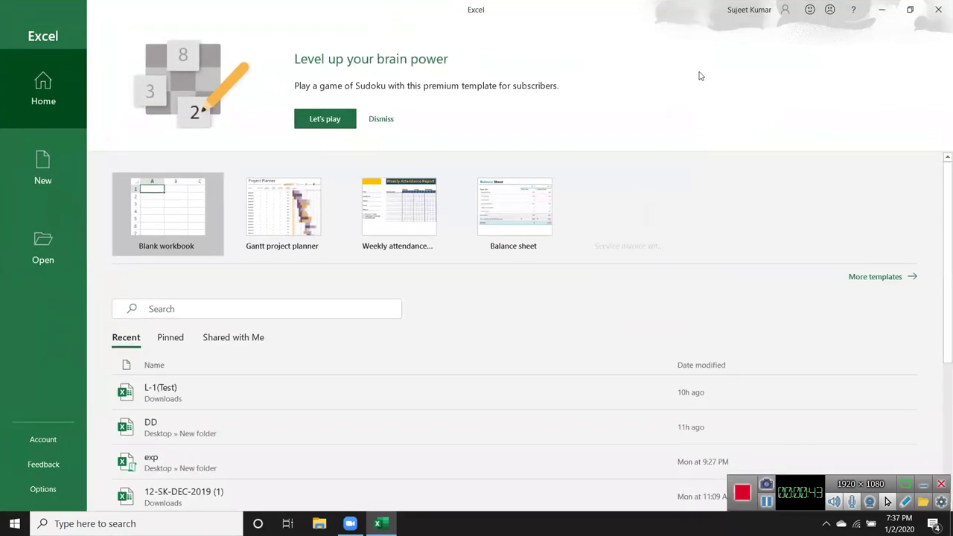
# - Create a blank workbook and discard the Document Recovery files
pyautogui.click(166, 216)
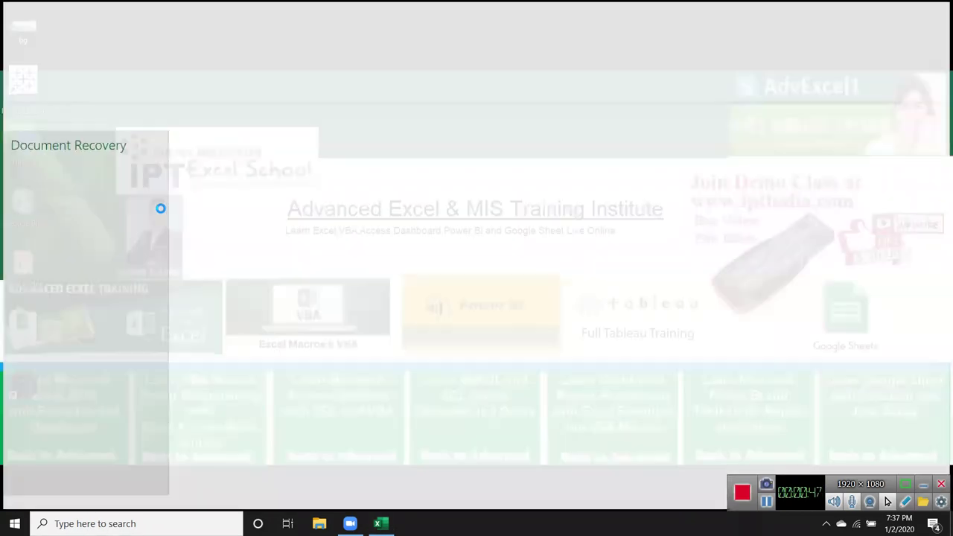
pyautogui.click(145, 482)
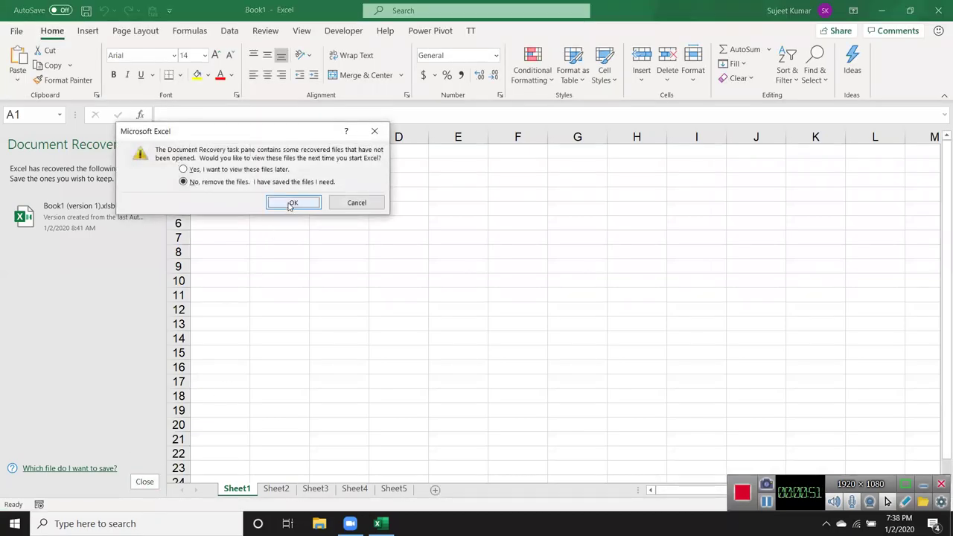
pyautogui.click(289, 203)
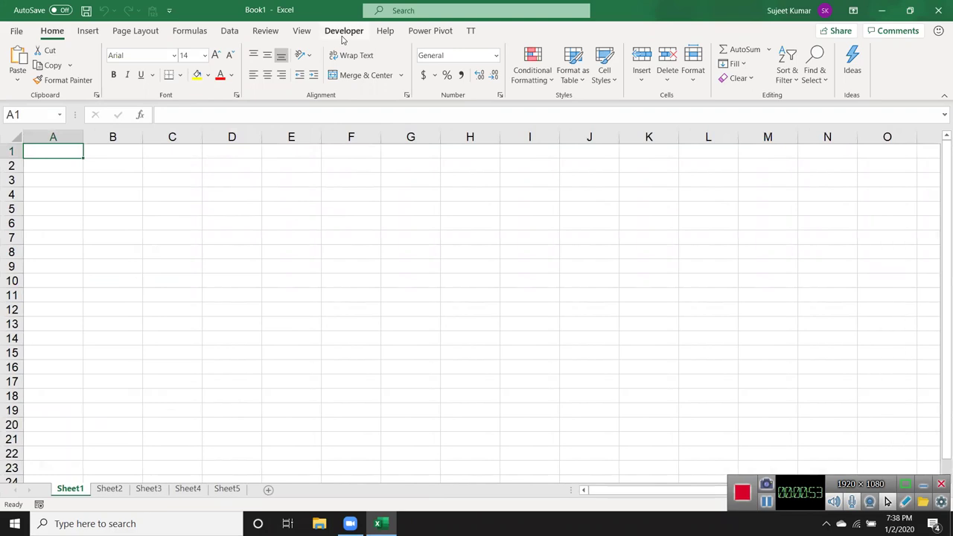
pyautogui.click(344, 31)
# - Open the Visual Basic editor and insert a new module, Module1
pyautogui.click(21, 80)
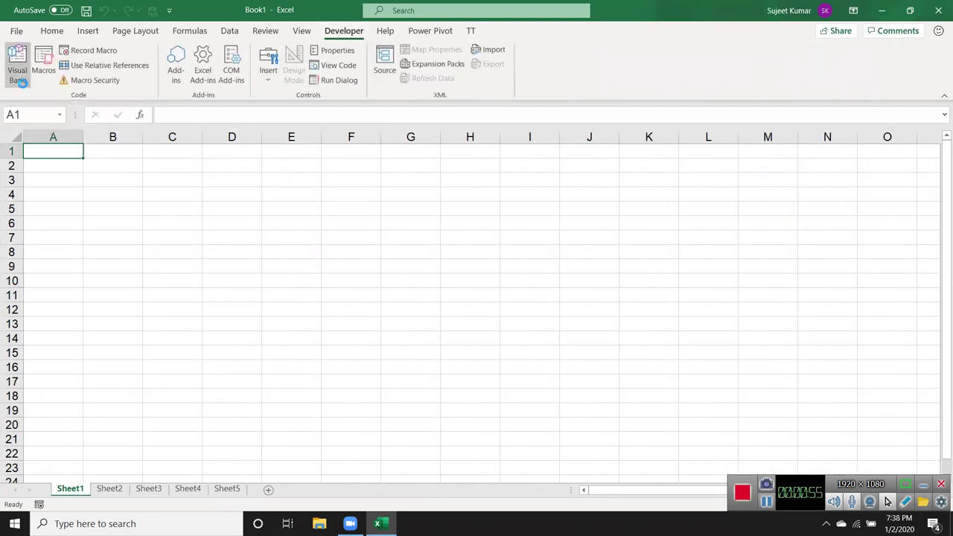
pyautogui.click(88, 26)
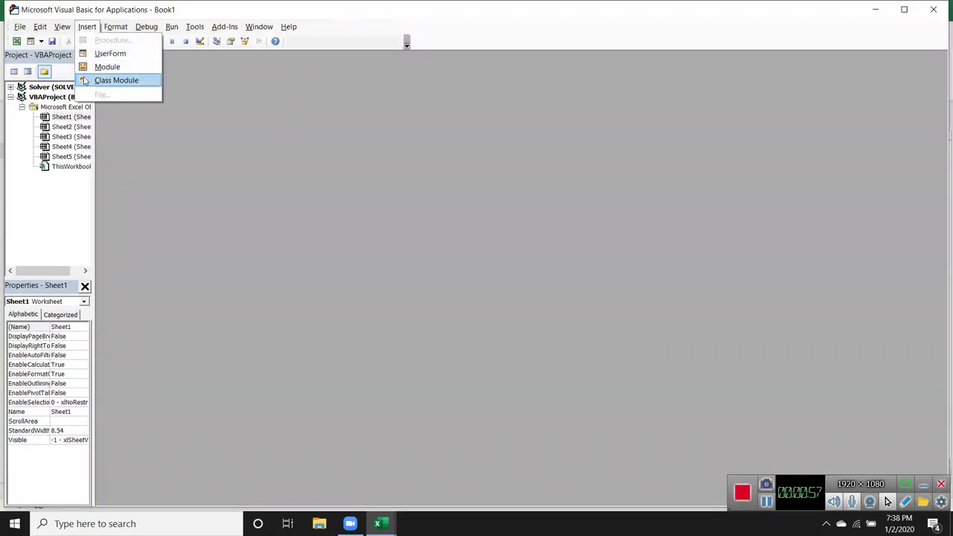
pyautogui.click(91, 69)
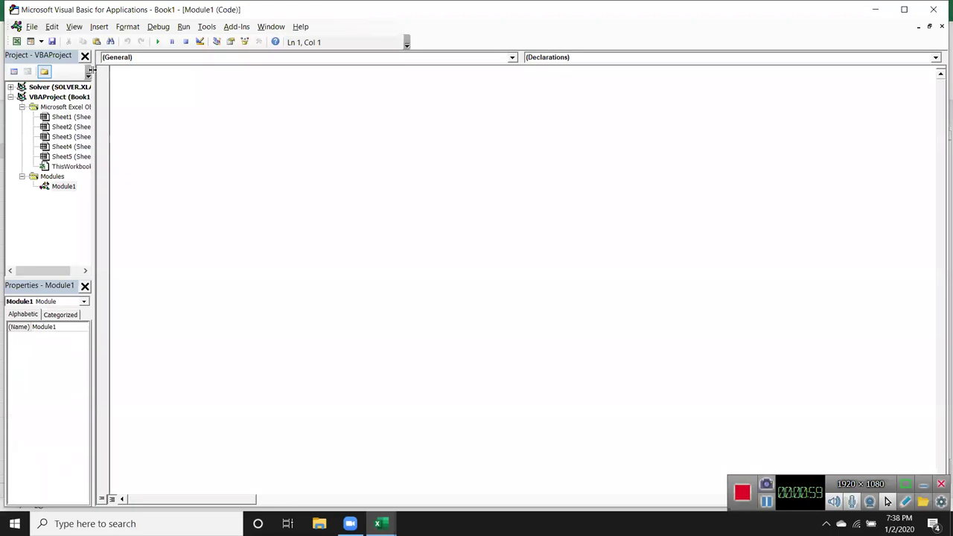
# - Enter the header 'Name' in cell A1, then go back to the code editor
pyautogui.hotkey('alt', 'F11')
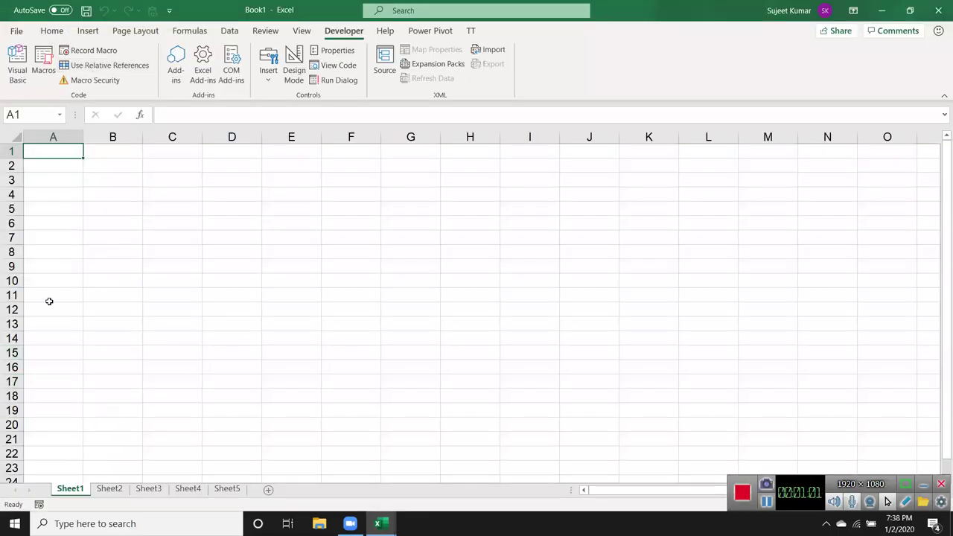
pyautogui.click(51, 33)
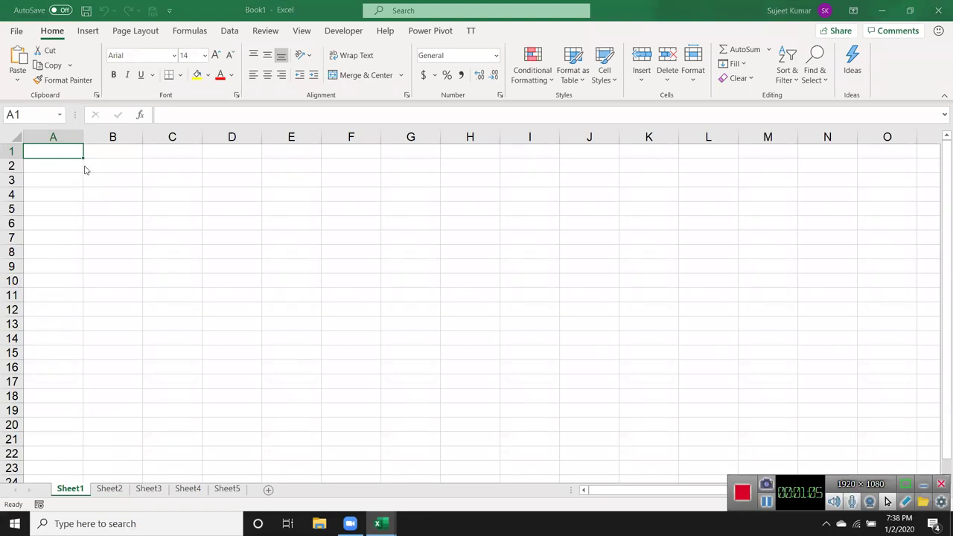
pyautogui.hotkey('alt', 'F11')
pyautogui.hotkey('alt', 'F11')
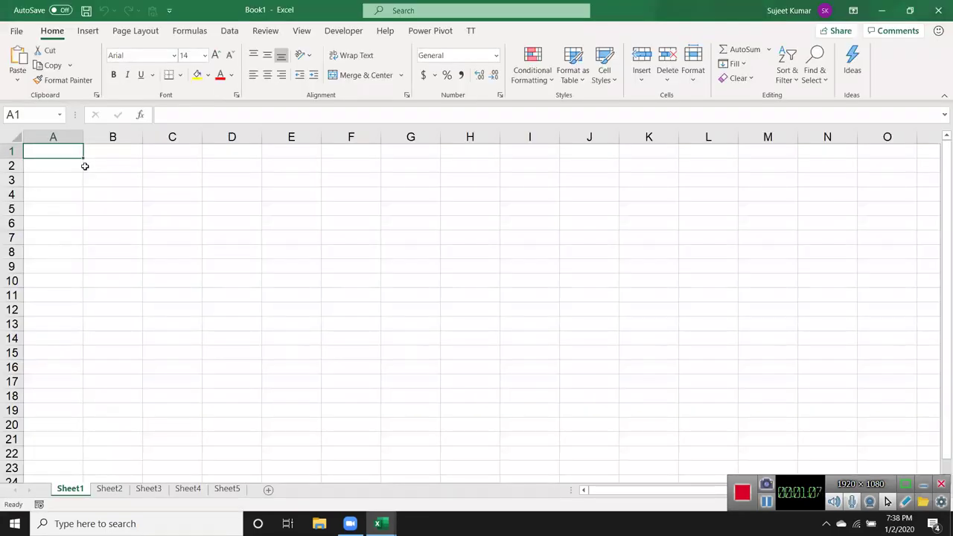
pyautogui.write('Name')
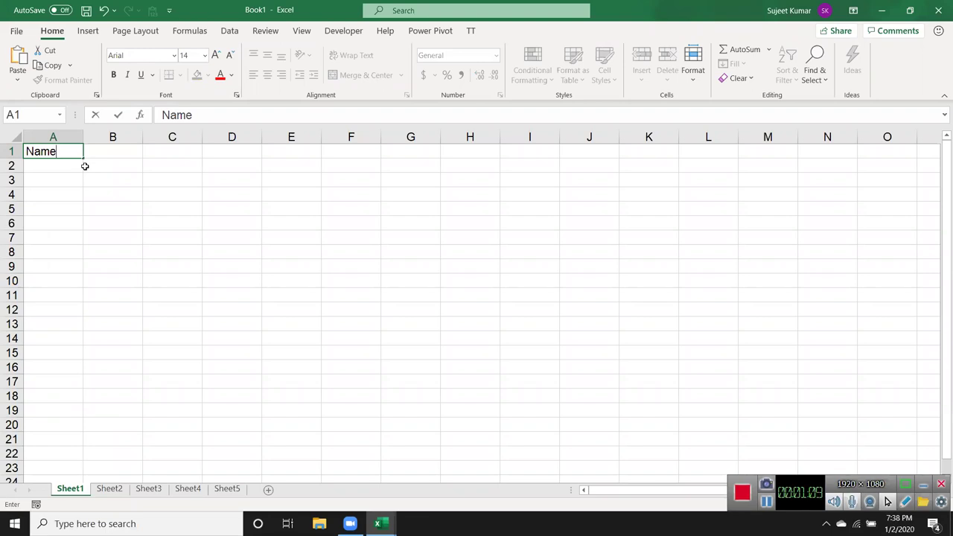
pyautogui.press('Return')
pyautogui.click(47, 153)
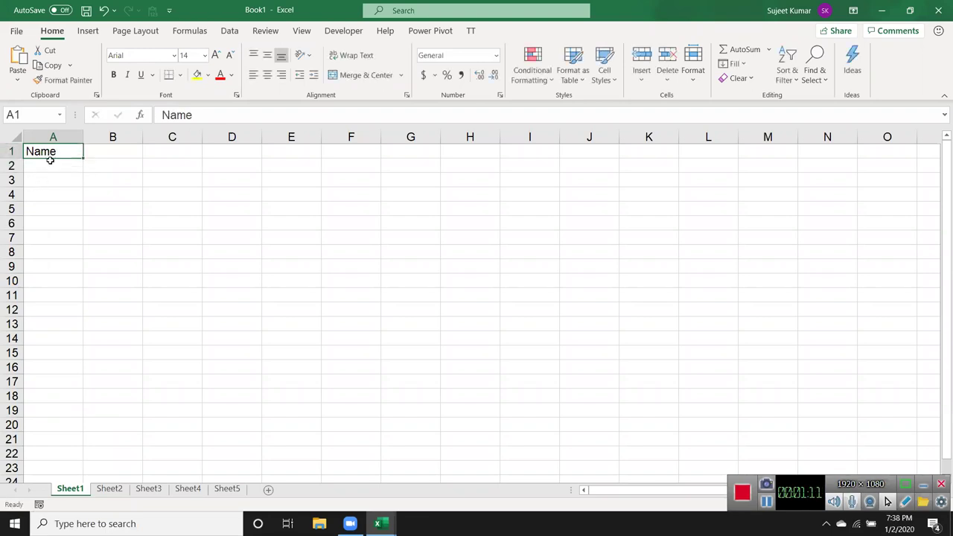
pyautogui.hotkey('alt', 'F11')
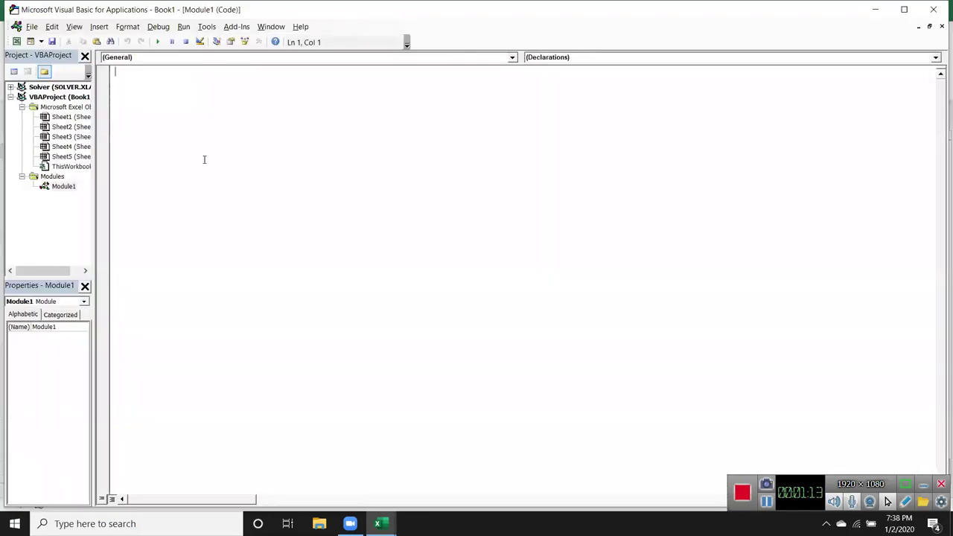
# - Start the macro in Module1 with the header Sub rr()
pyautogui.write('sub rr()')
pyautogui.press('Return')
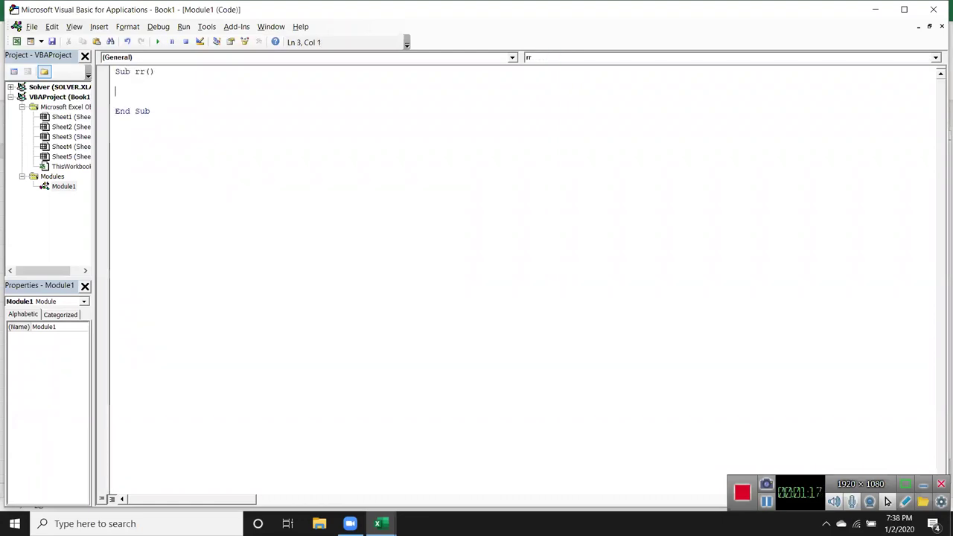
pyautogui.hotkey('alt', 'F11')
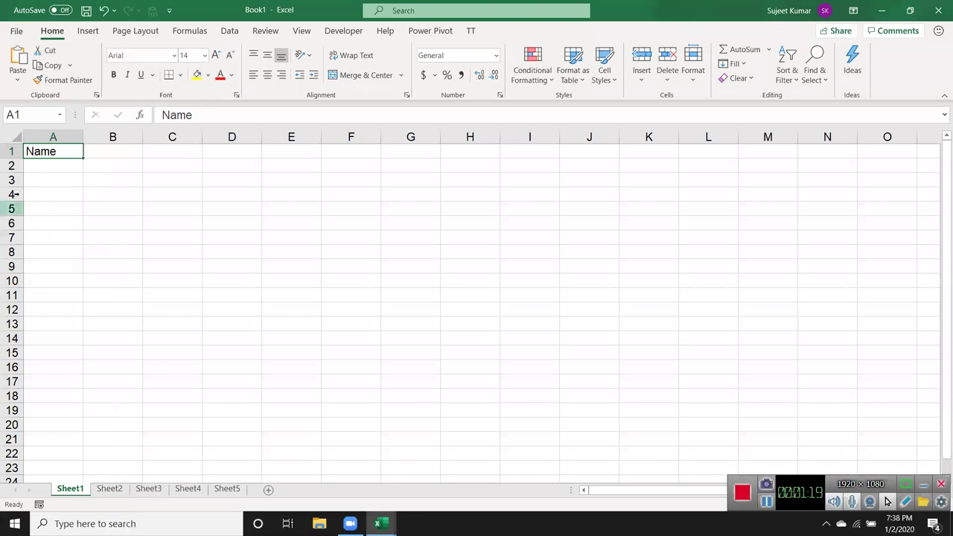
pyautogui.hotkey('alt', 'F11')
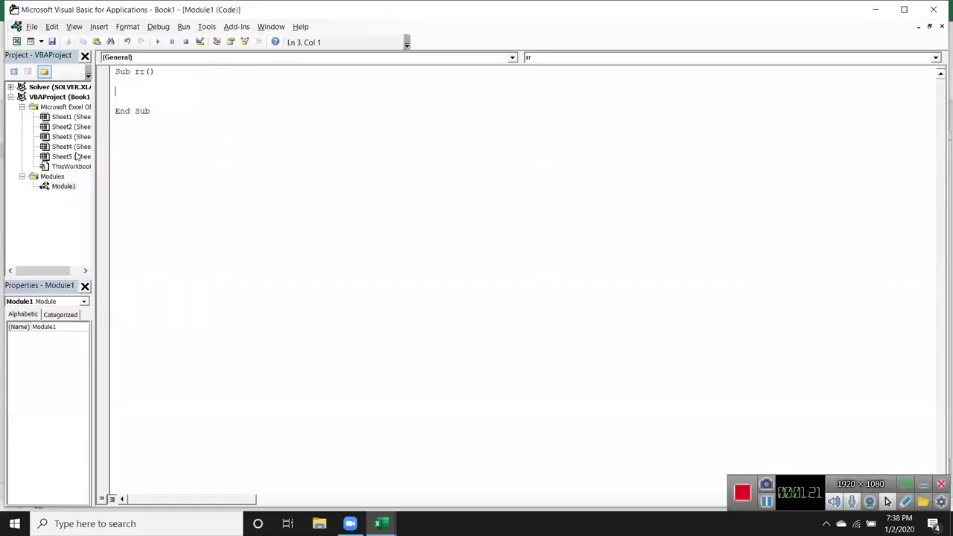
# - Add the statement Range("A1").Font.Name = "Arial" to macro rr
pyautogui.write('range')
pyautogui.write('("A1")')
pyautogui.write('.fon')
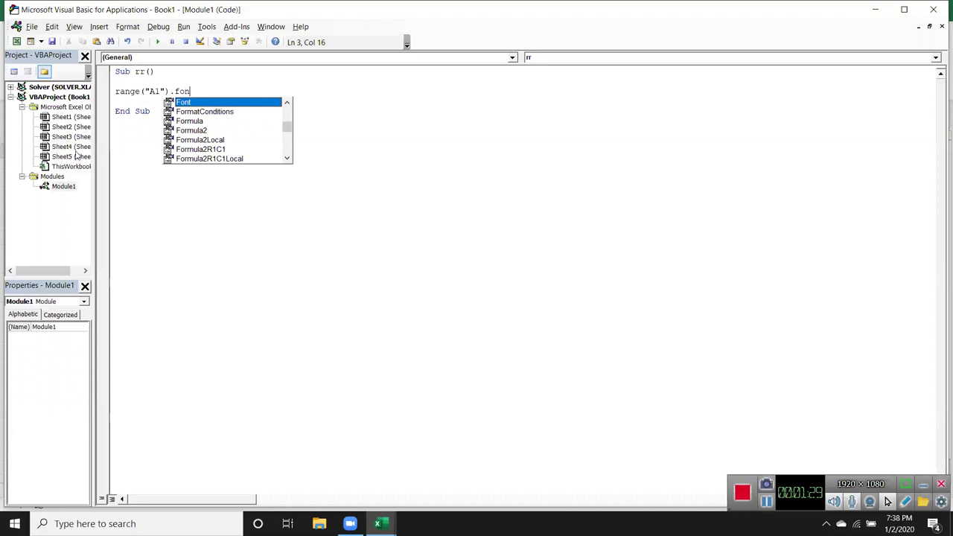
pyautogui.press('Tab')
pyautogui.write('.na')
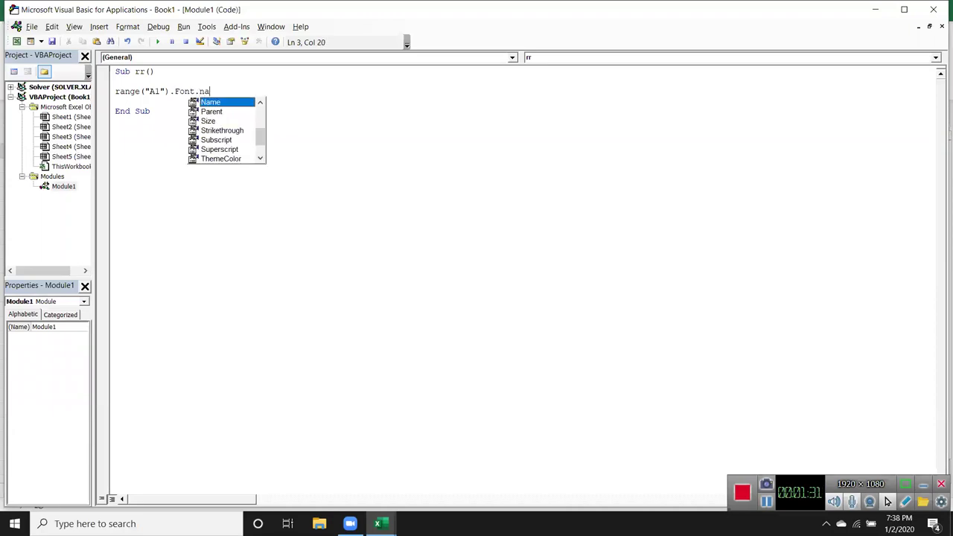
pyautogui.press('Tab')
pyautogui.write('="Arial')
pyautogui.press('BackSpace')
pyautogui.write('"')
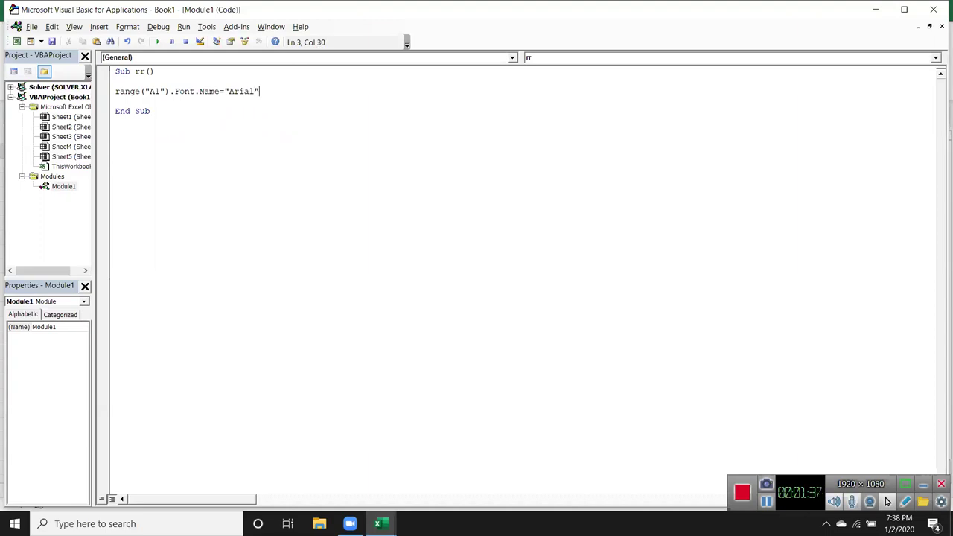
pyautogui.press('Return')
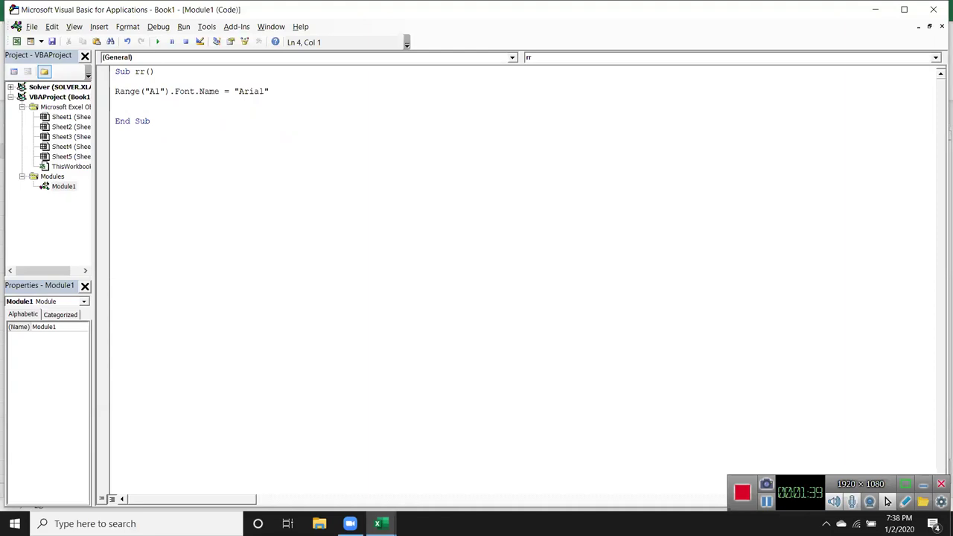
# - Copy the Range("A1").Font reference and paste it onto a new line
pyautogui.press('Up')
pyautogui.hotkey('shift', 'Right')
pyautogui.hotkey('shift', 'Right')
pyautogui.hotkey('shift', 'Right')
pyautogui.hotkey('shift', 'Right')
pyautogui.hotkey('shift', 'Right')
pyautogui.hotkey('shift', 'Right')
pyautogui.hotkey('shift', 'Right')
pyautogui.hotkey('ctrl', 'c')
pyautogui.press('Down')
pyautogui.hotkey('ctrl', 'v')
# - Complete the pasted line as Range("A1").Font.Color = vbRed
pyautogui.write('.')
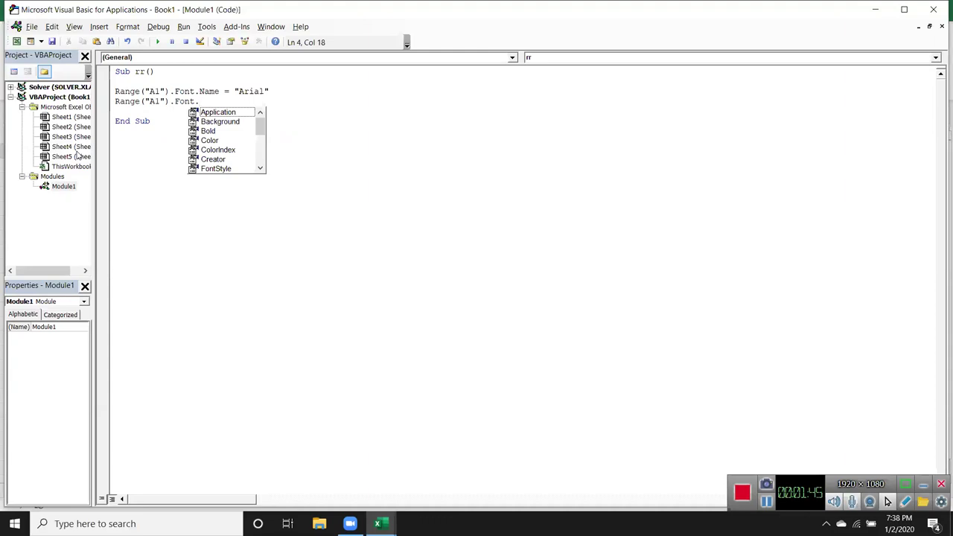
pyautogui.write('Color')
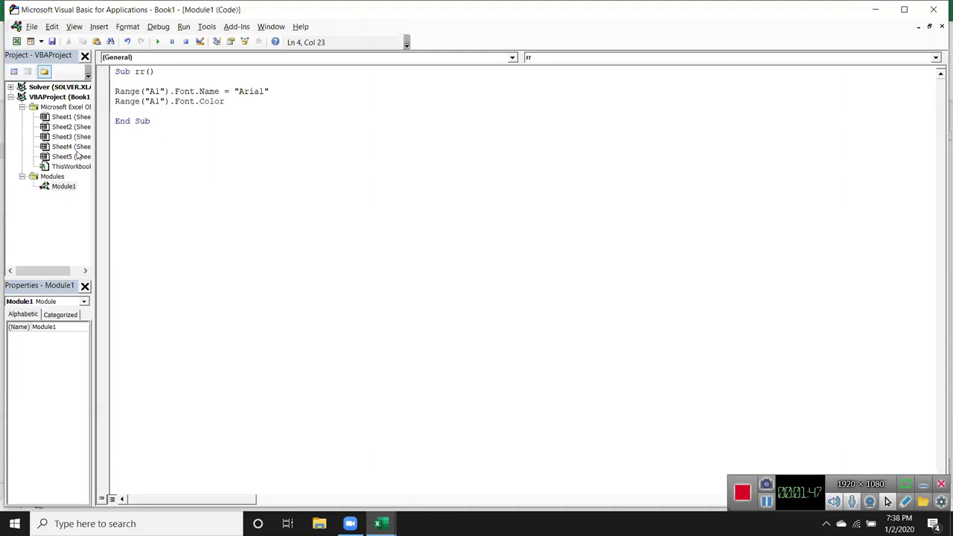
pyautogui.write('=')
pyautogui.write('xl')
pyautogui.press('BackSpace')
pyautogui.press('BackSpace')
pyautogui.write('vbred')
pyautogui.press('Down')
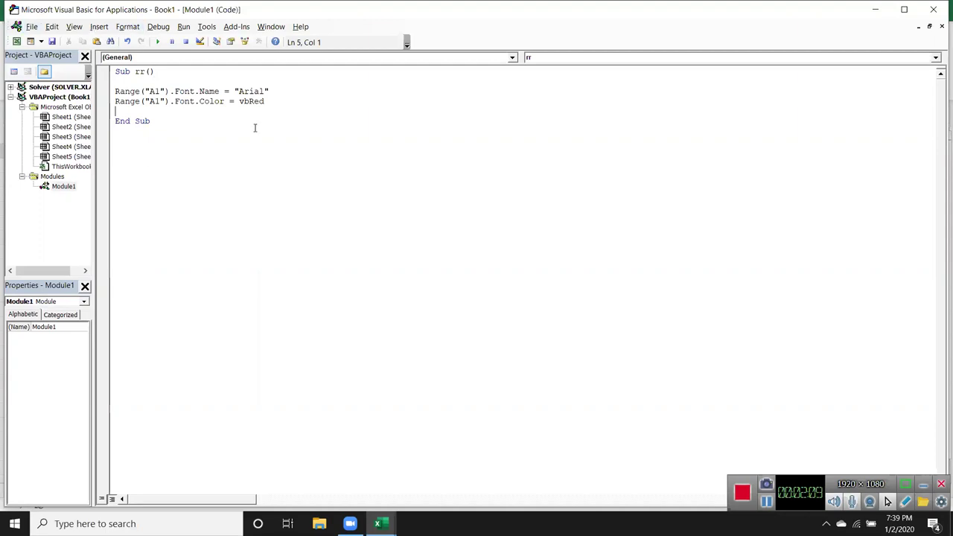
# - Add Range("A1").Font.Color = RGB(12,85,65) and return to the Excel worksheet
pyautogui.write('range')
pyautogui.write('("A1"')
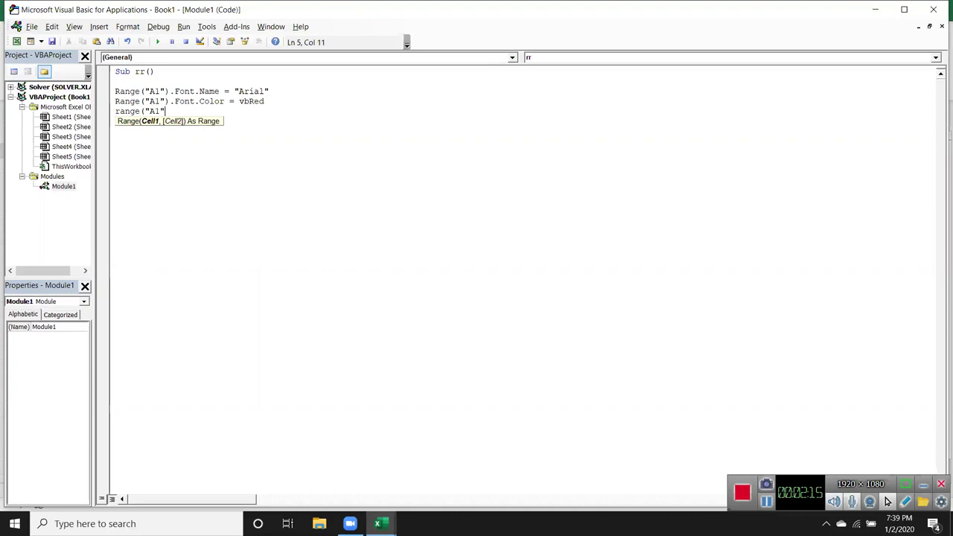
pyautogui.write(').Co')
pyautogui.press('Tab')
pyautogui.press('BackSpace')
pyautogui.press('BackSpace')
pyautogui.press('BackSpace')
pyautogui.press('BackSpace')
pyautogui.press('BackSpace')
pyautogui.press('BackSpace')
pyautogui.press('BackSpace')
pyautogui.press('BackSpace')
pyautogui.write('.fo')
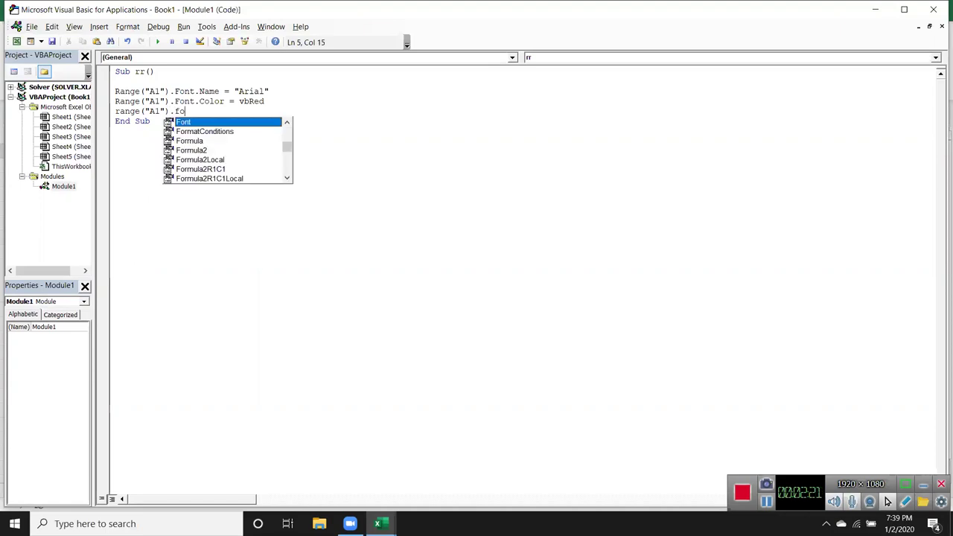
pyautogui.press('Tab')
pyautogui.write('.c')
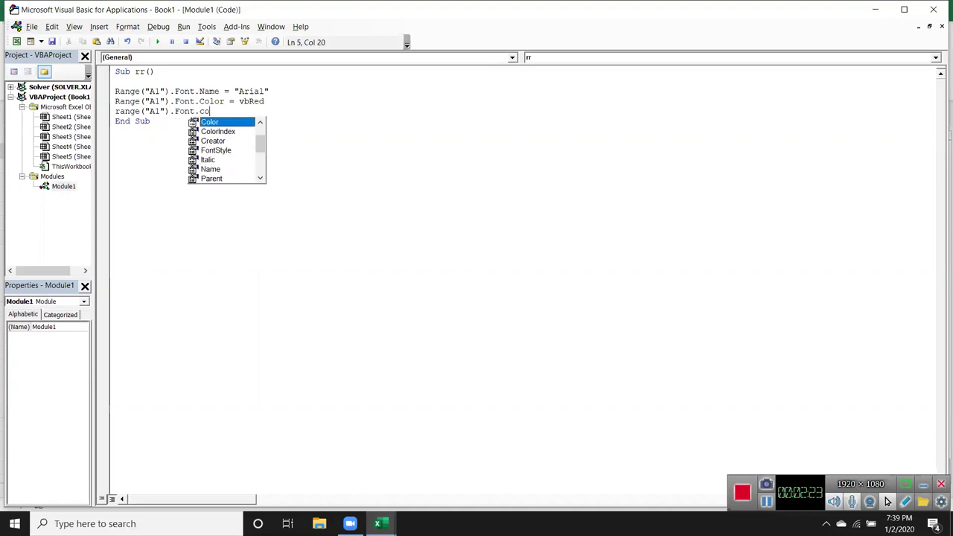
pyautogui.press('Tab')
pyautogui.write('=re')
pyautogui.press('BackSpace')
pyautogui.write('gb(12')
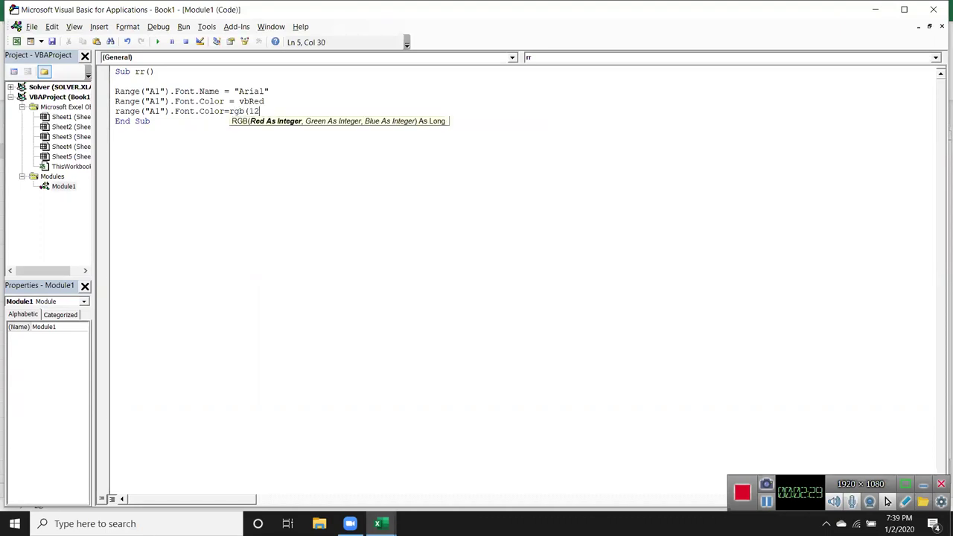
pyautogui.write(',85,365')
pyautogui.press('BackSpace')
pyautogui.press('BackSpace')
pyautogui.press('BackSpace')
pyautogui.write('65')
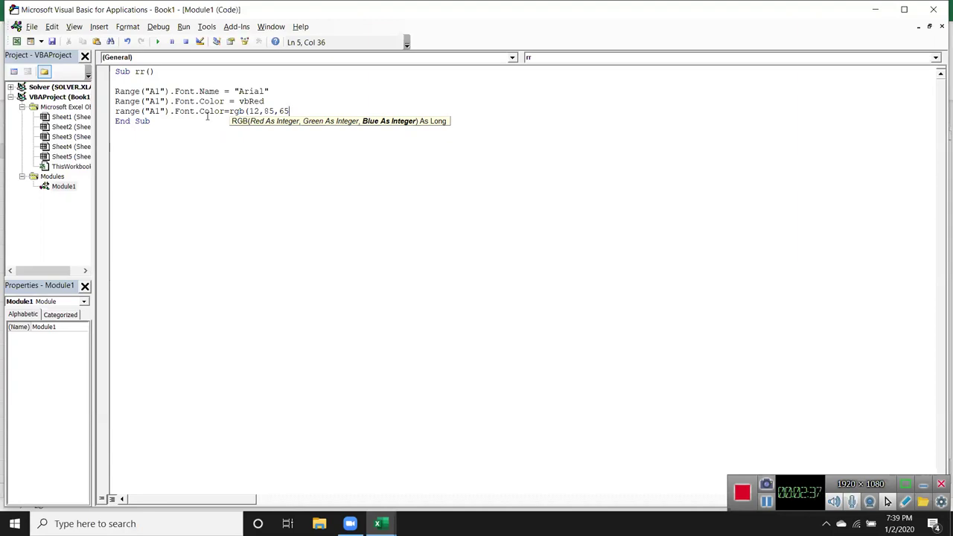
pyautogui.write(')')
pyautogui.press('Return')
pyautogui.hotkey('alt', 'F11')
pyautogui.click(188, 223)
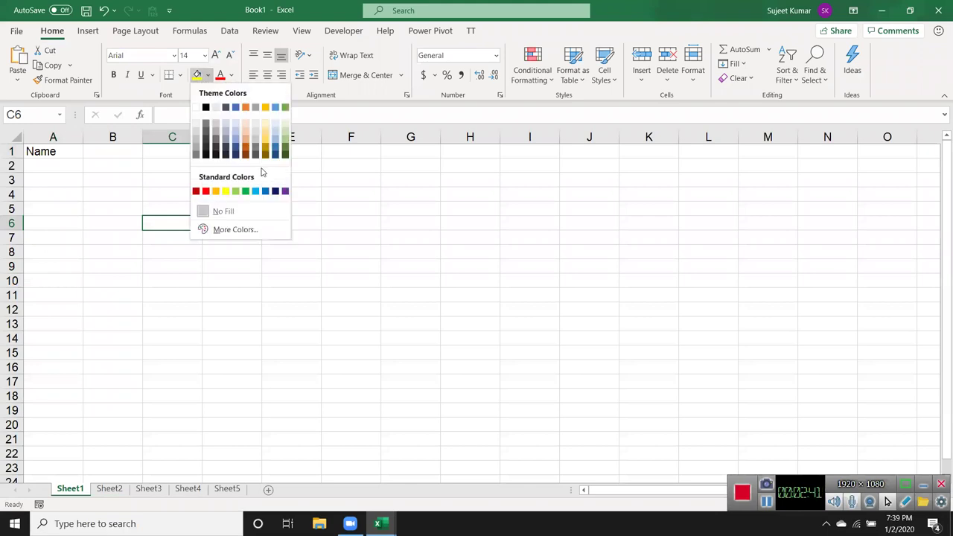
pyautogui.click(231, 230)
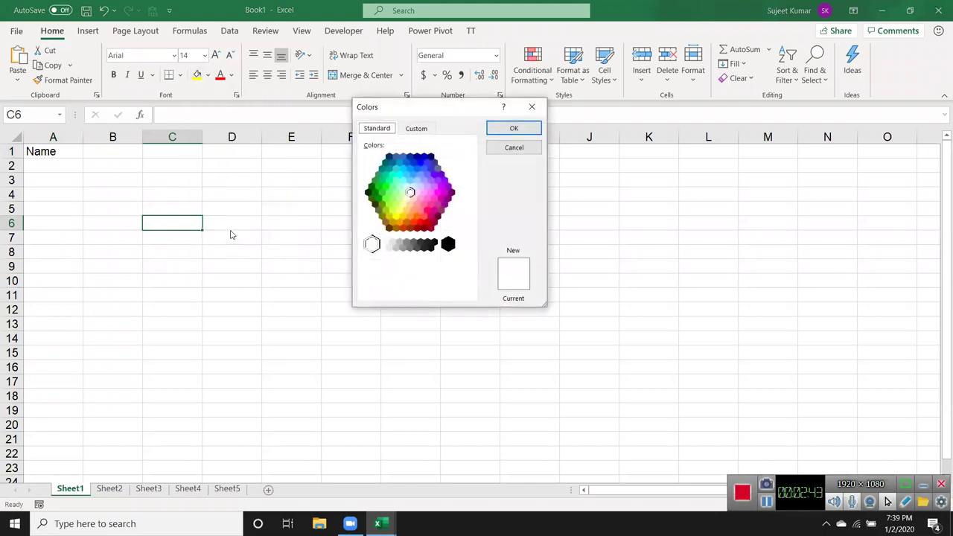
pyautogui.click(417, 129)
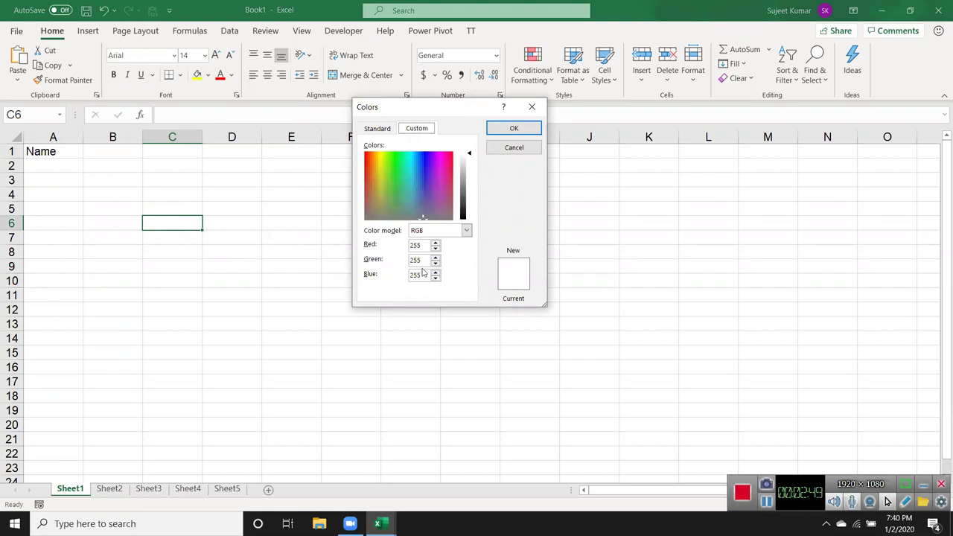
pyautogui.click(463, 219)
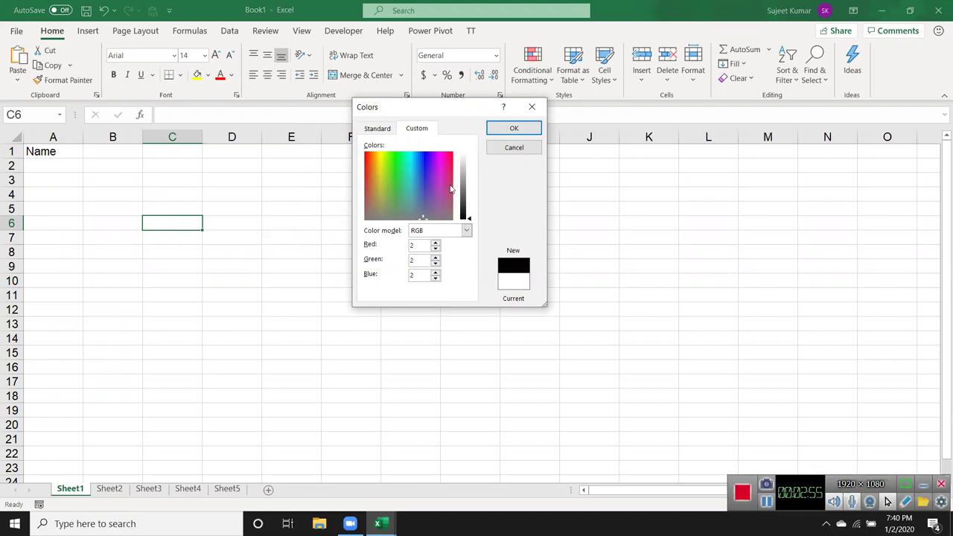
pyautogui.click(365, 152)
pyautogui.click(464, 202)
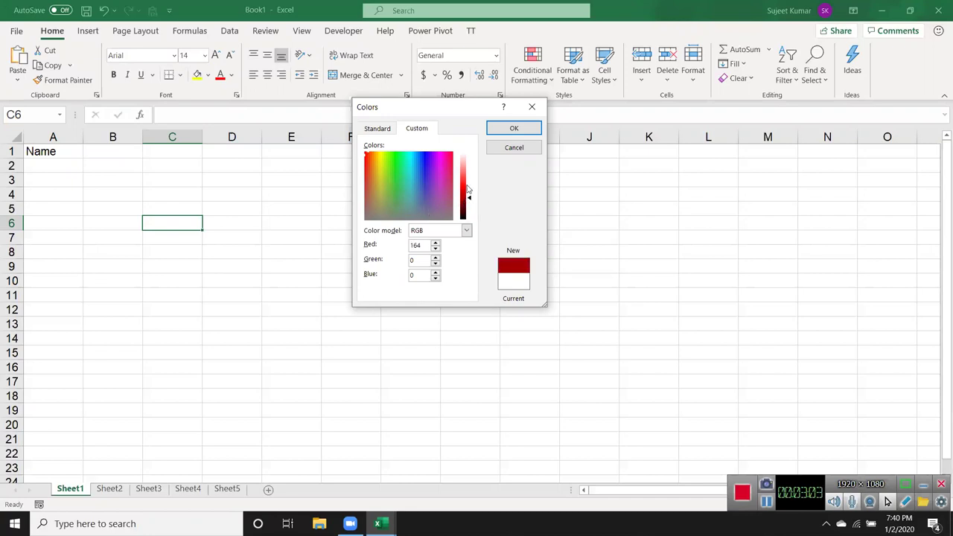
pyautogui.click(468, 184)
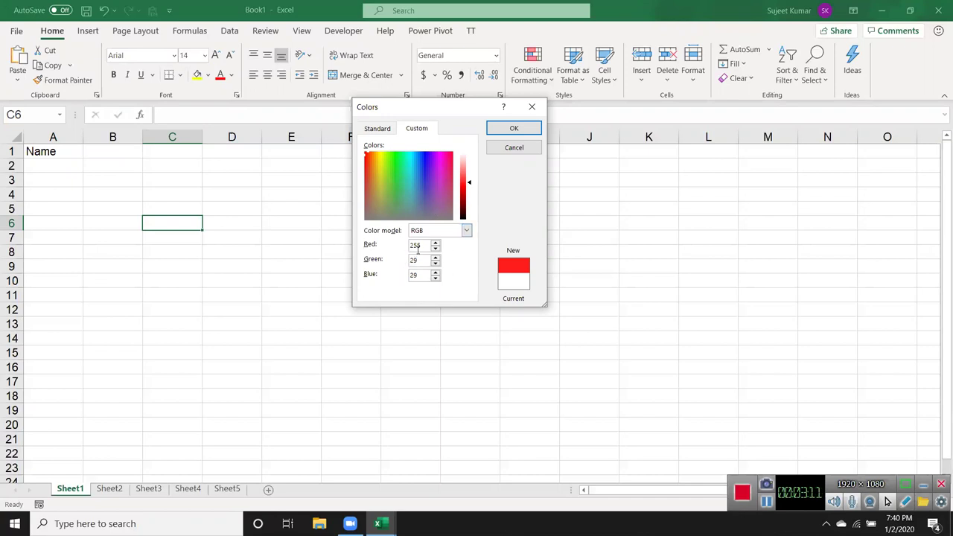
pyautogui.press('Return')
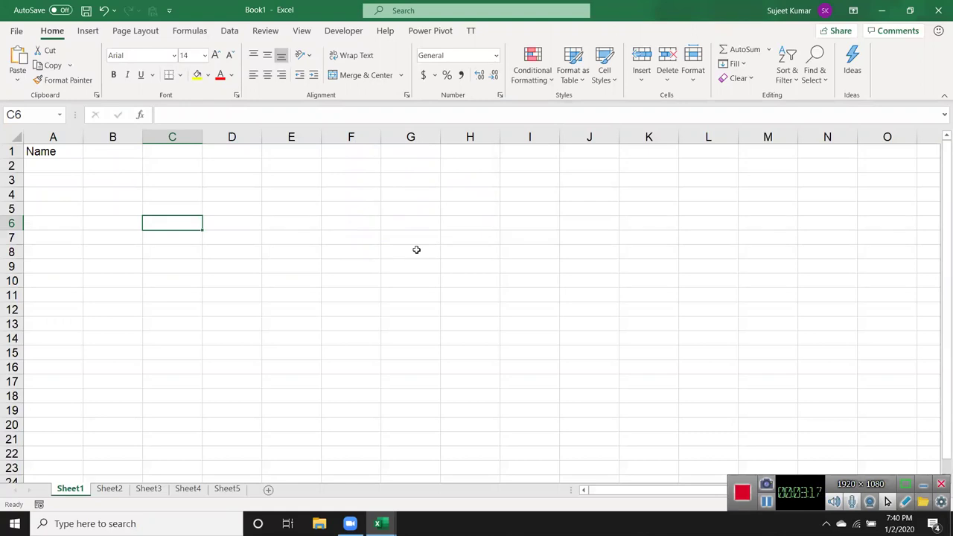
# - Add a line to macro rr setting Range("A1").Font.ColorIndex to 25
pyautogui.hotkey('alt', 'F11')
pyautogui.press('Return')
pyautogui.write('r')
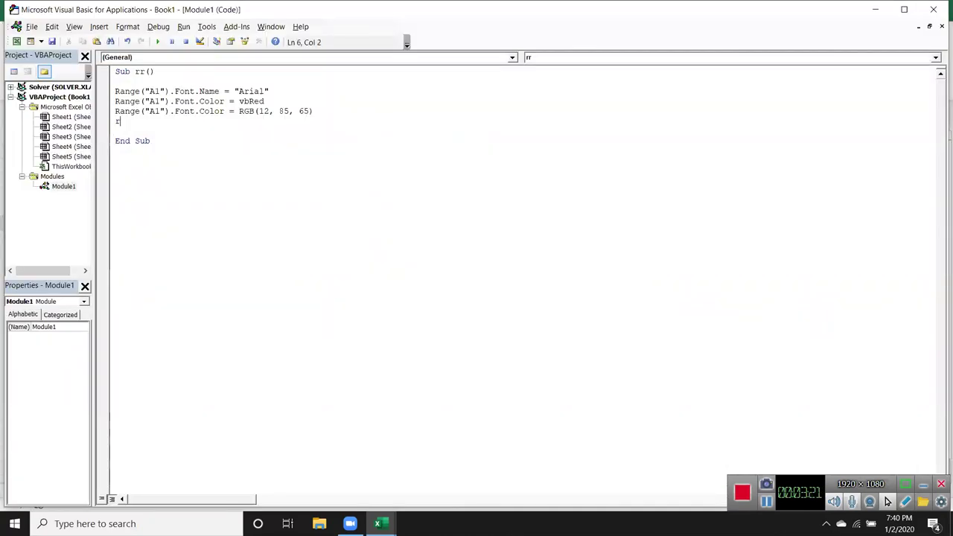
pyautogui.write('ange("A1"')
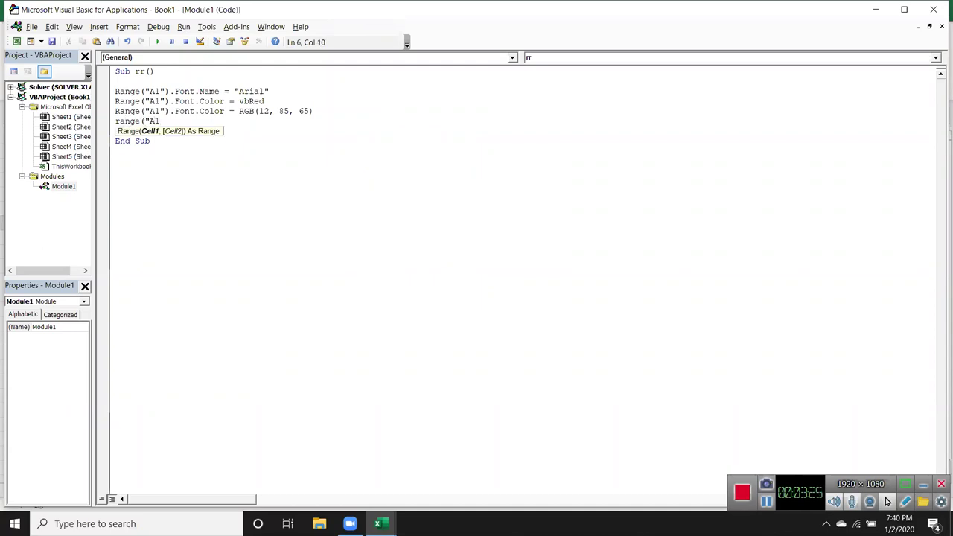
pyautogui.write(').')
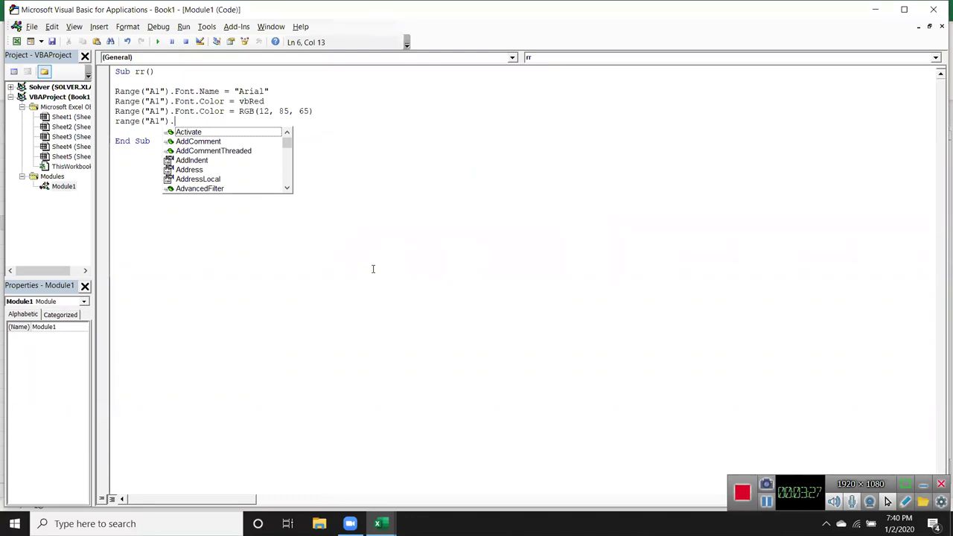
pyautogui.write('Font.')
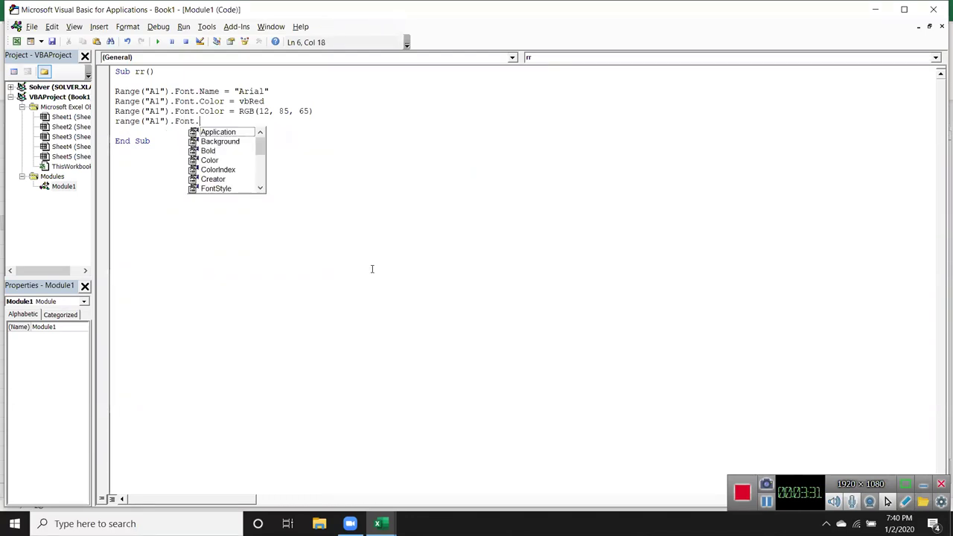
pyautogui.write('co')
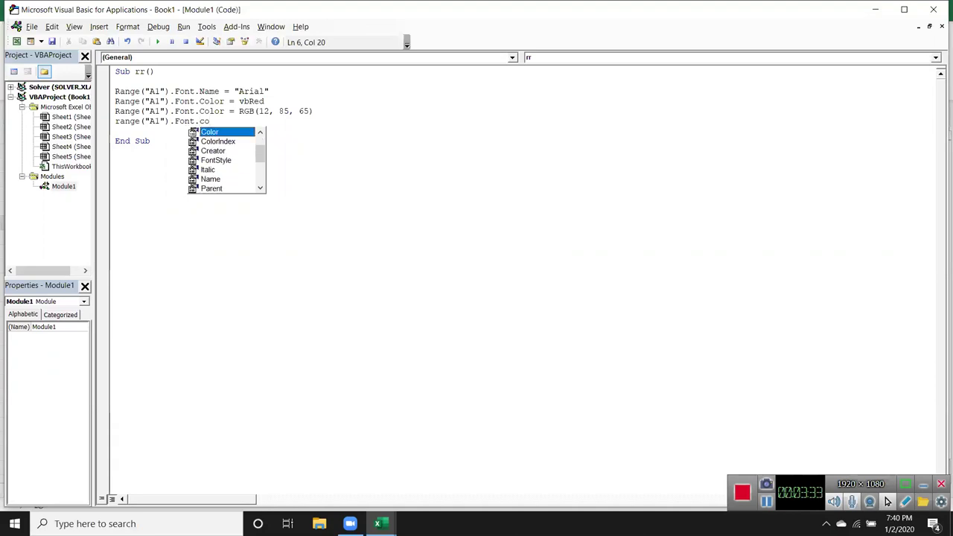
pyautogui.press('Down')
pyautogui.press('Tab')
pyautogui.write('25')
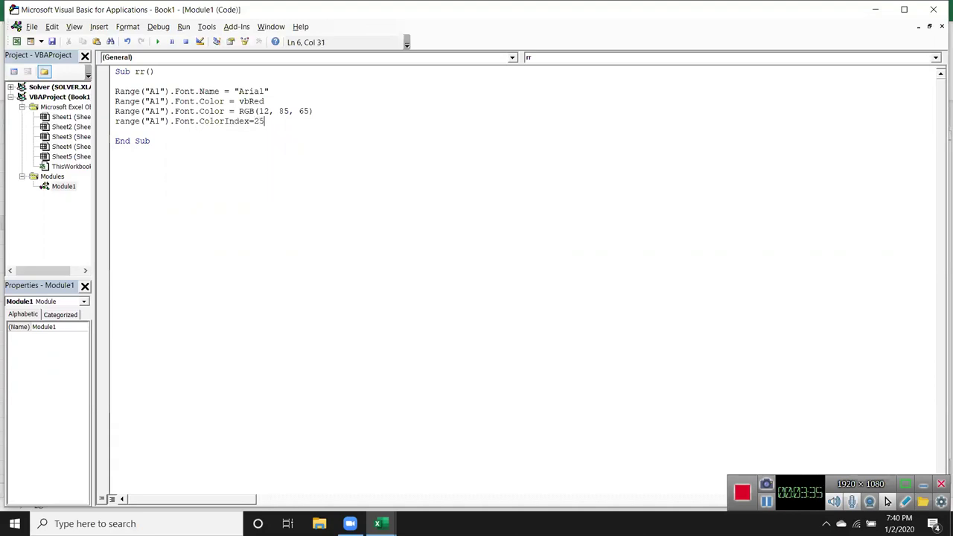
pyautogui.press('Return')
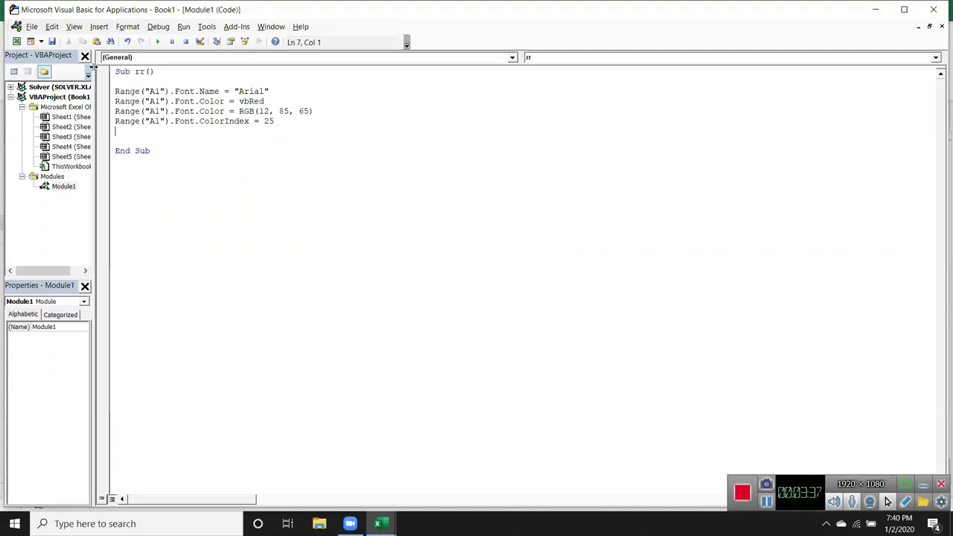
# - Look up ColorIndex by searching all Microsoft Docs documentation for it
pyautogui.moveTo(200, 122); pyautogui.dragTo(251, 122)
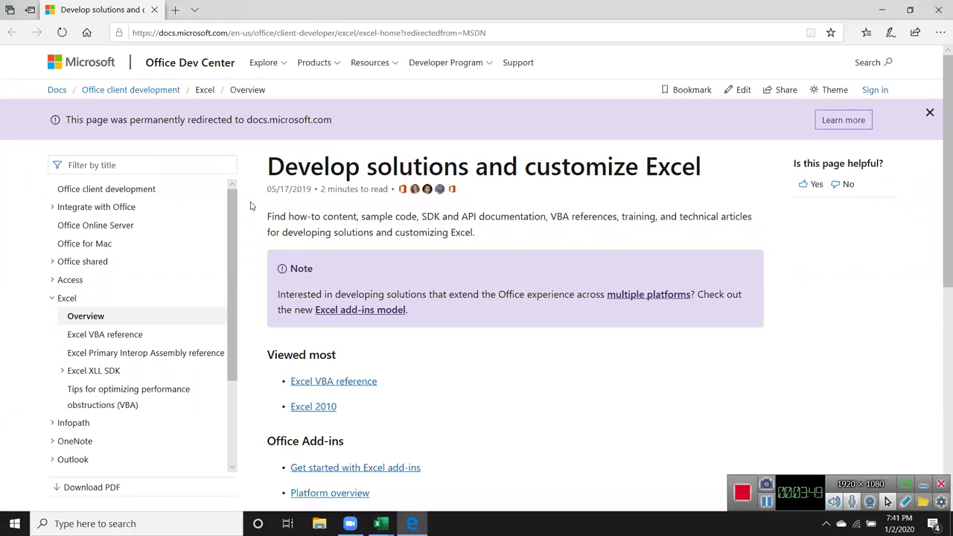
pyautogui.click(195, 166)
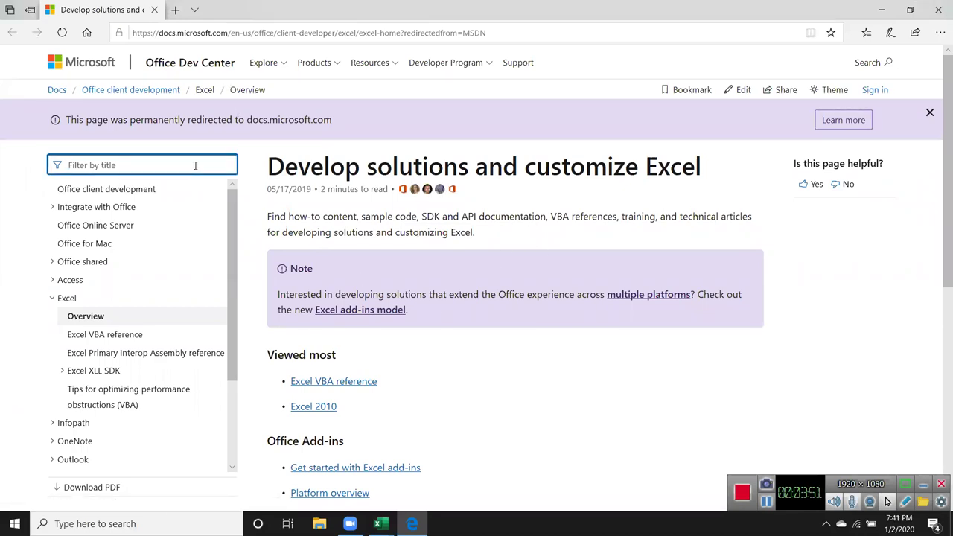
pyautogui.write('ColorIndex')
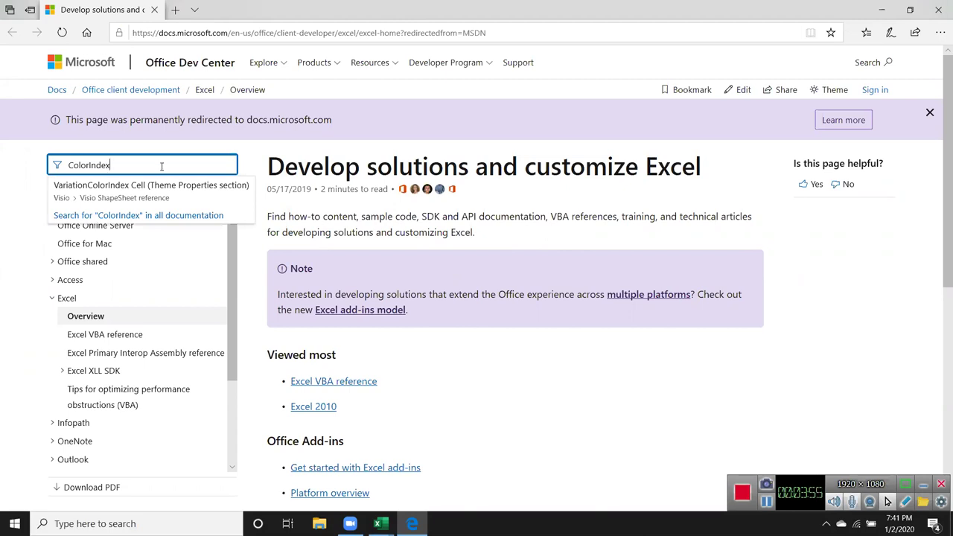
pyautogui.click(186, 222)
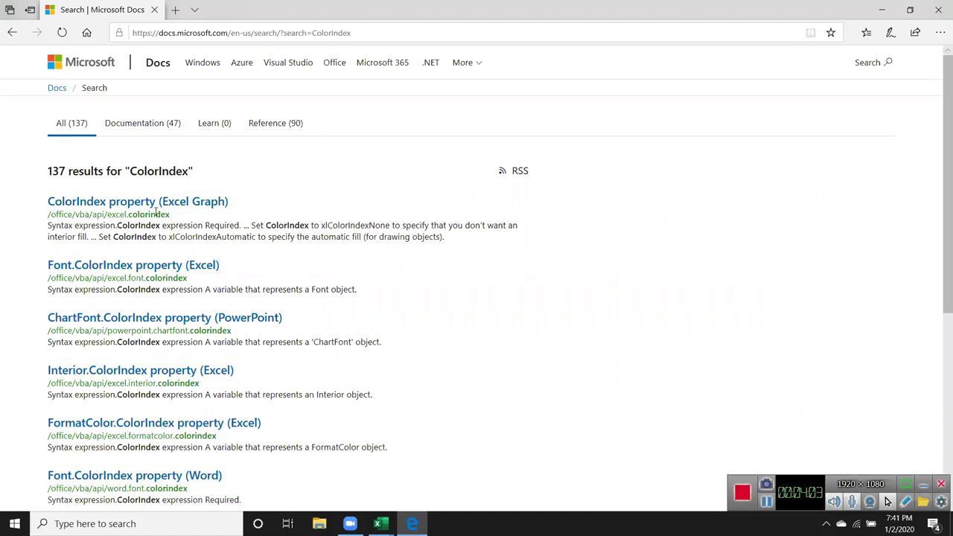
pyautogui.click(179, 267)
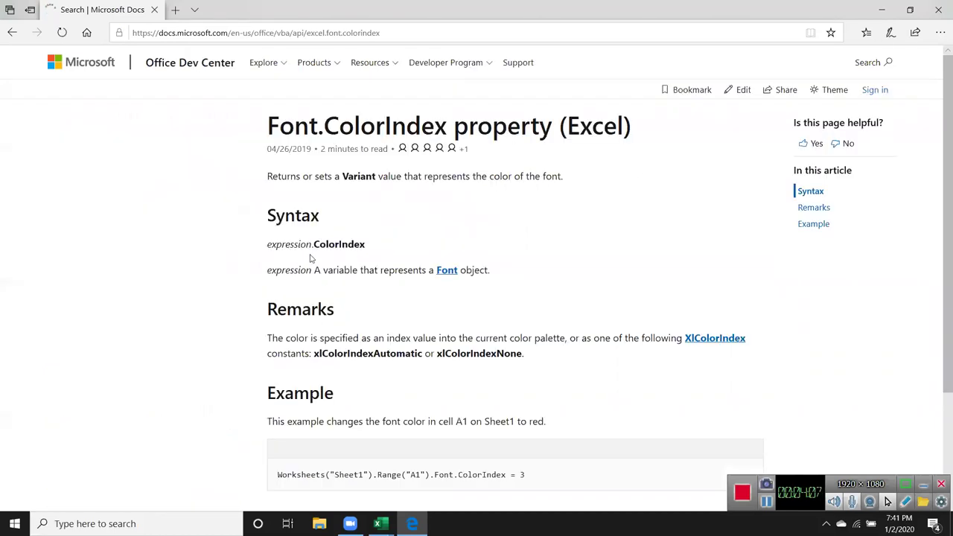
pyautogui.scroll(-3, 468, 292)
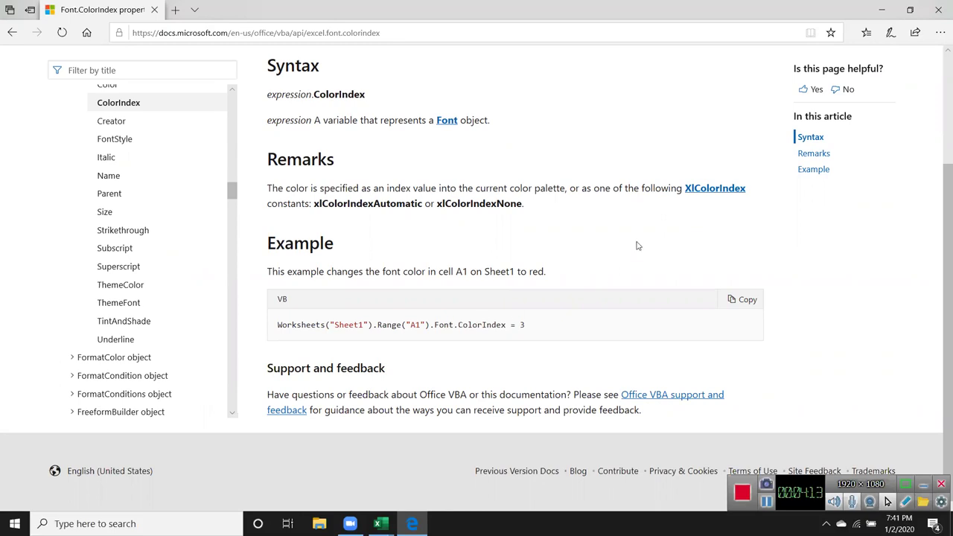
pyautogui.click(719, 192)
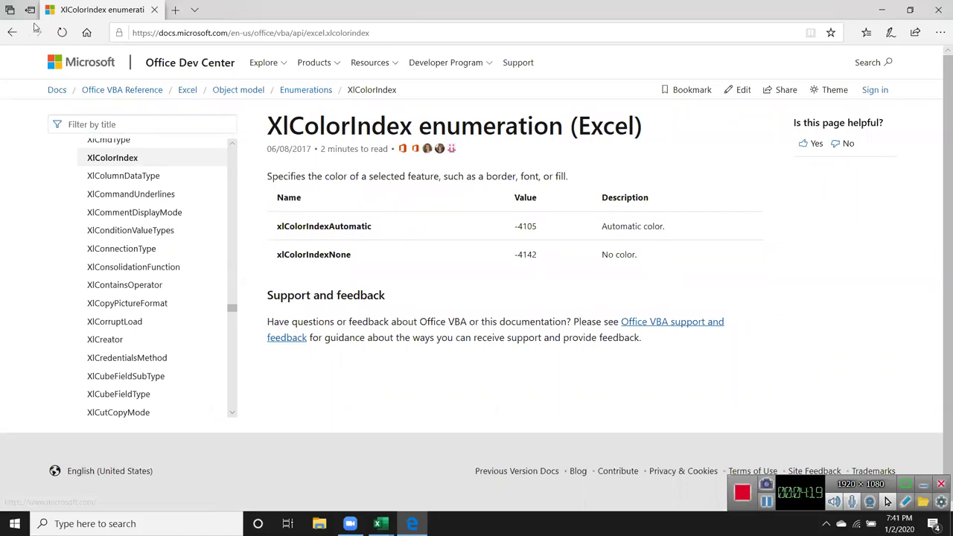
pyautogui.click(12, 35)
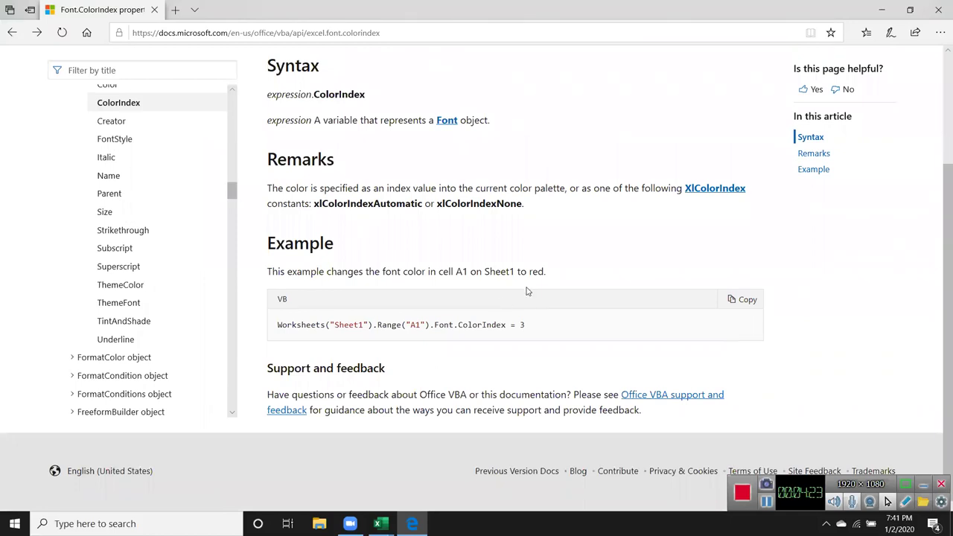
pyautogui.scroll(2, 526, 291)
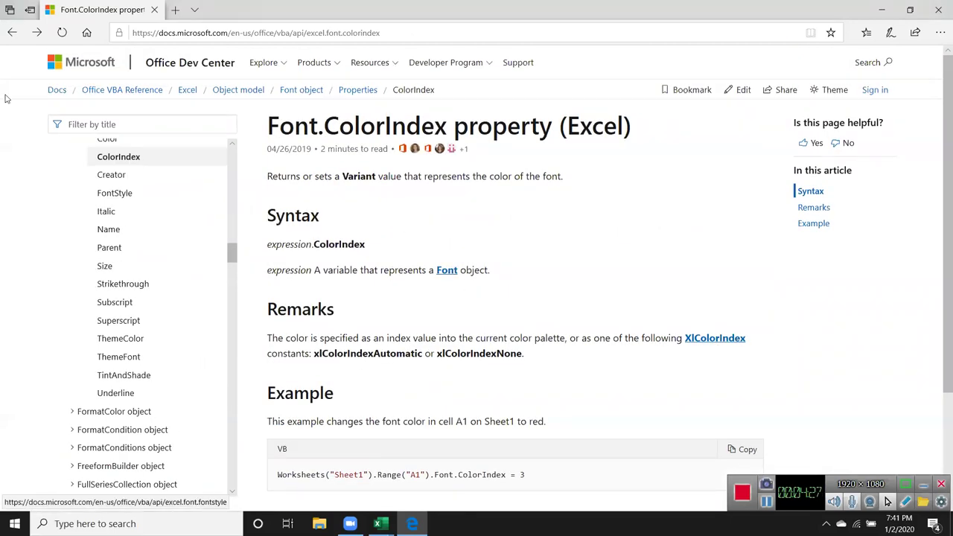
pyautogui.click(12, 32)
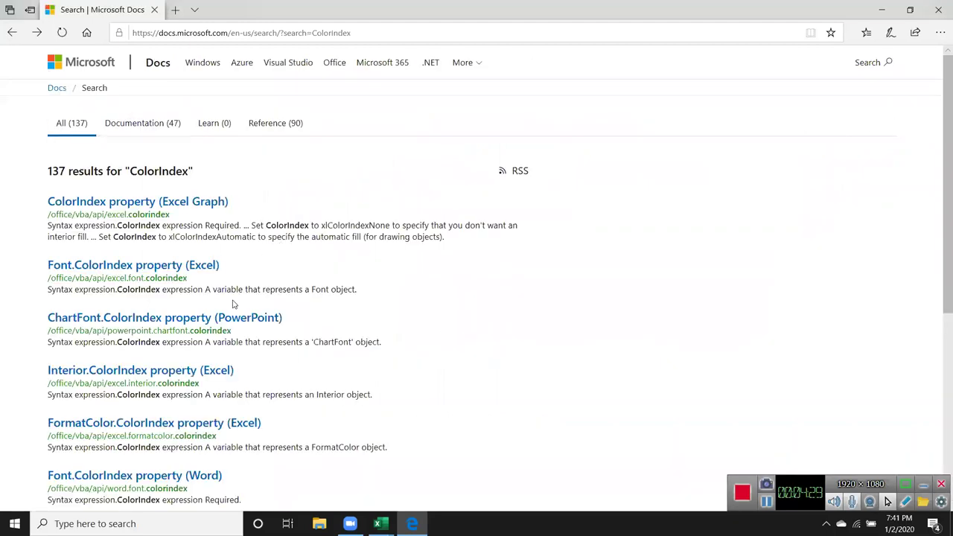
# - Read the Interior.ColorIndex article and its XlColorIndex enumeration, then go back
pyautogui.scroll(-1, 302, 362)
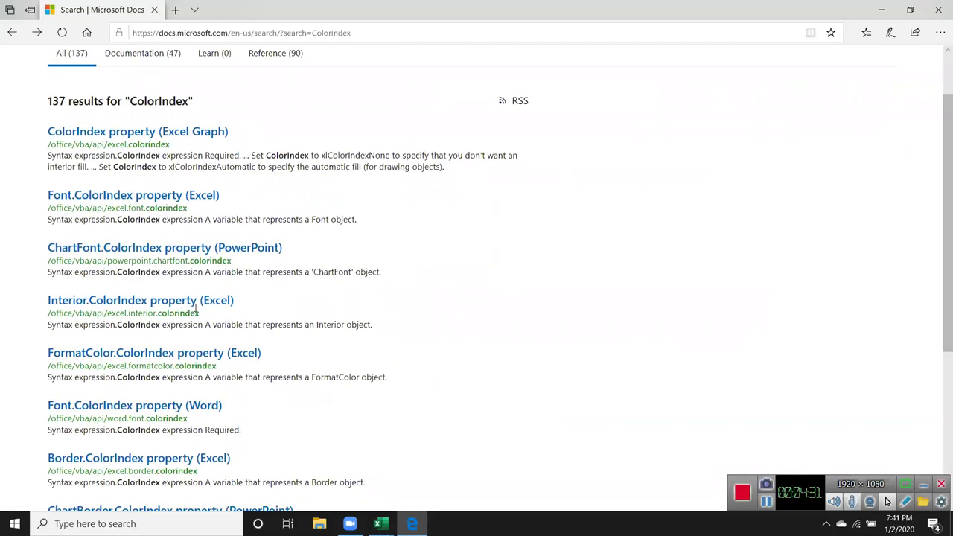
pyautogui.click(191, 302)
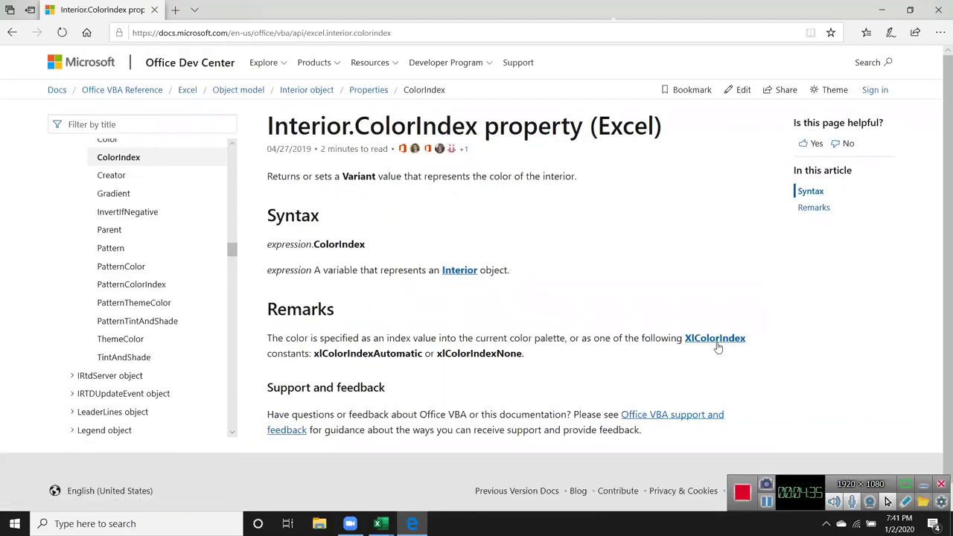
pyautogui.click(715, 345)
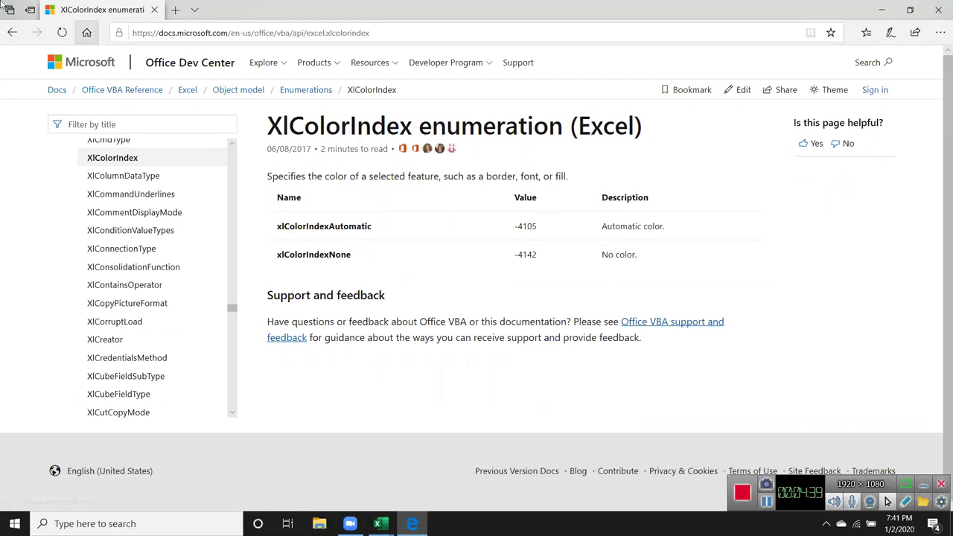
pyautogui.click(12, 32)
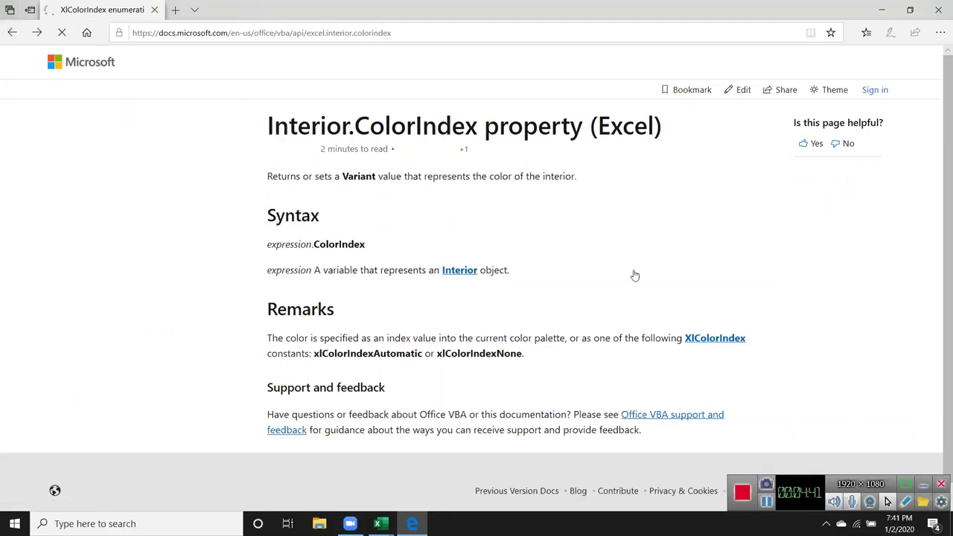
# - Open the Interior object page, browse ColorIndex and XlColorIndex, then return to Interior
pyautogui.click(460, 272)
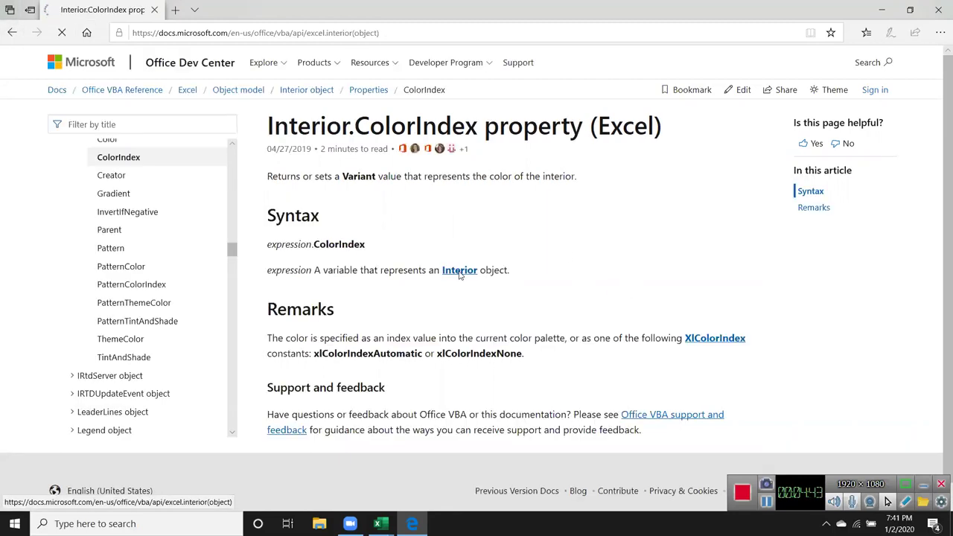
pyautogui.scroll(-4, 484, 280)
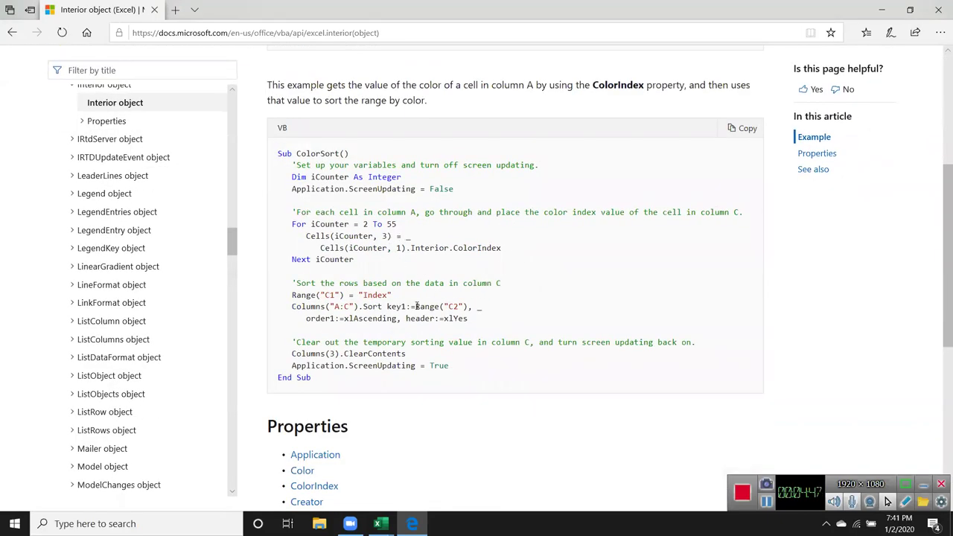
pyautogui.scroll(-3, 517, 377)
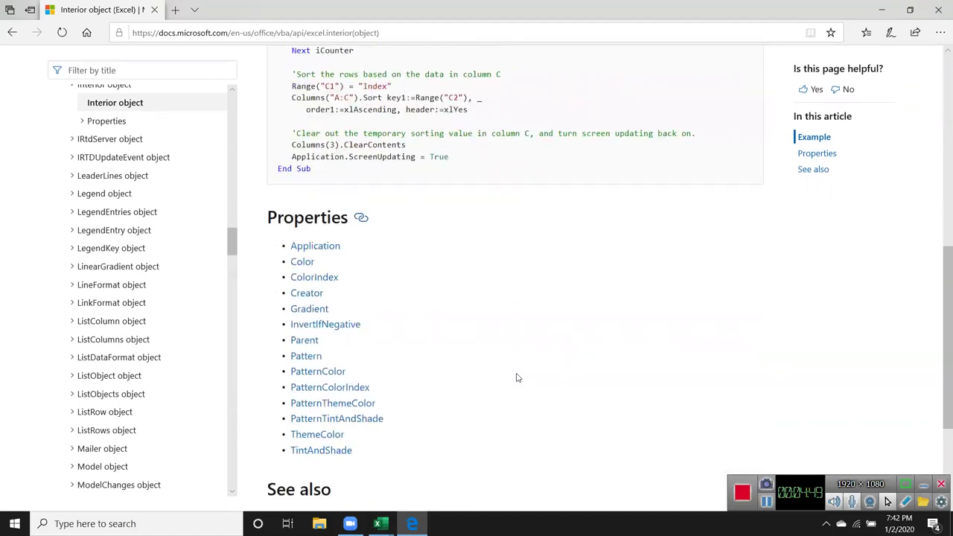
pyautogui.click(322, 281)
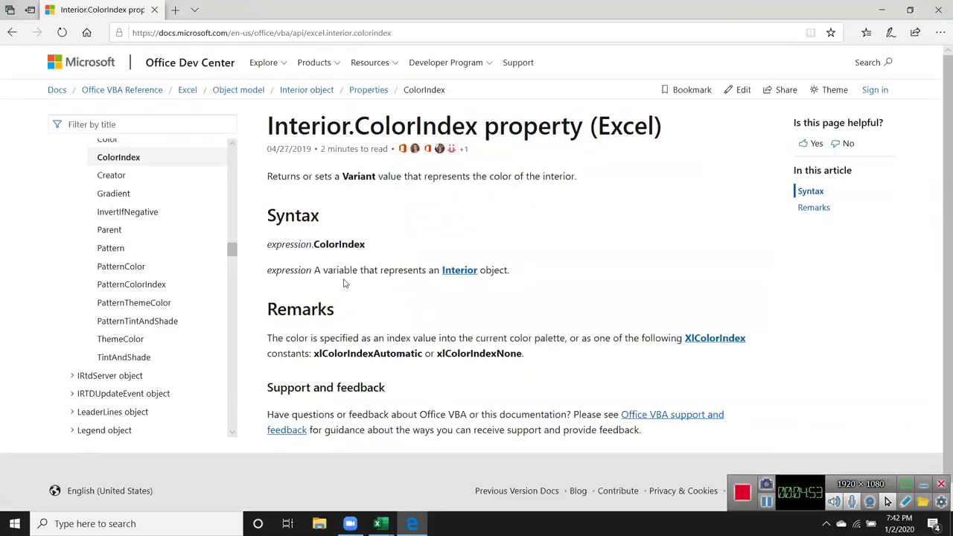
pyautogui.scroll(-1, 501, 306)
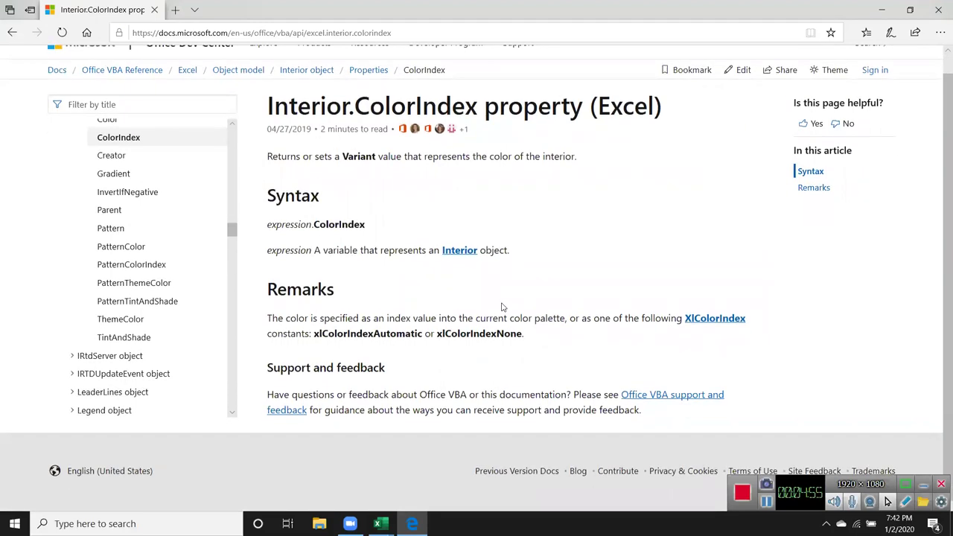
pyautogui.scroll(1, 502, 307)
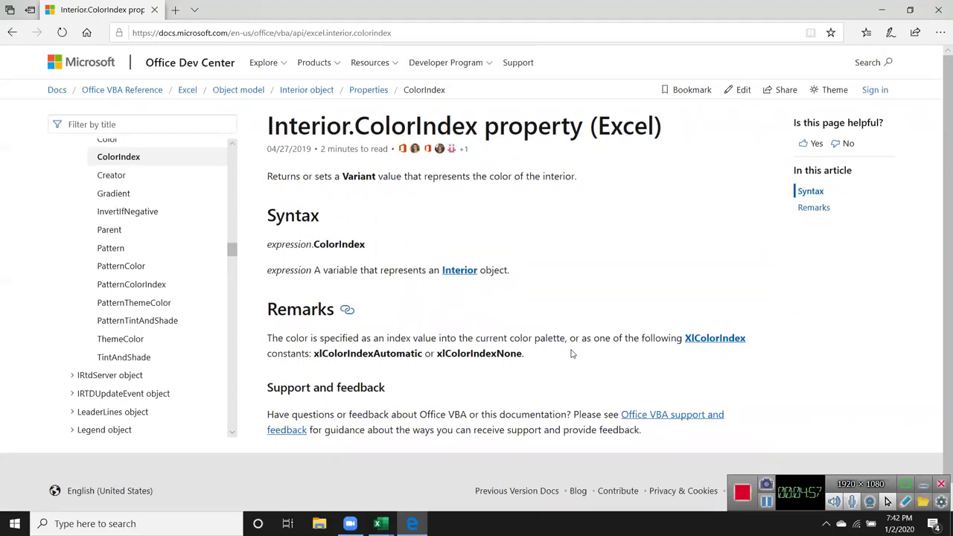
pyautogui.click(701, 339)
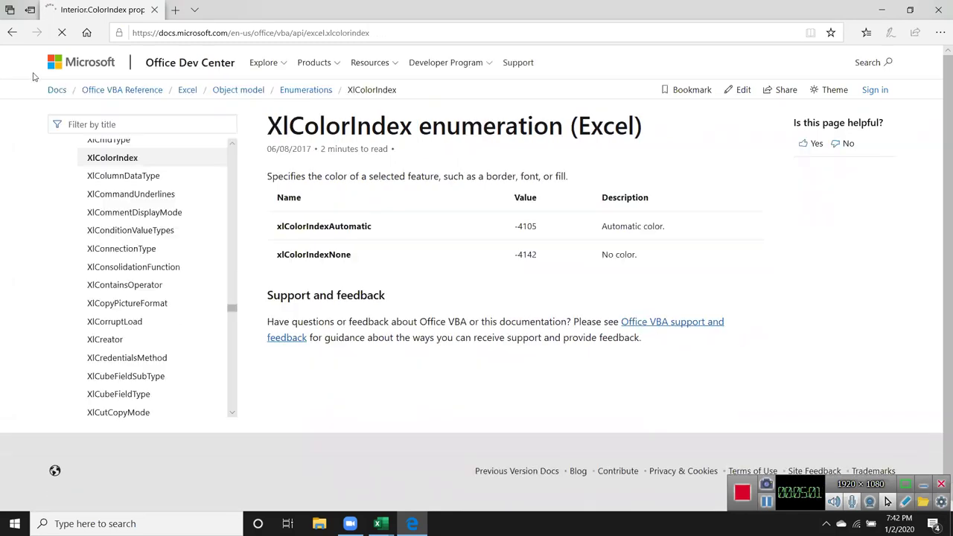
pyautogui.click(9, 33)
pyautogui.click(9, 32)
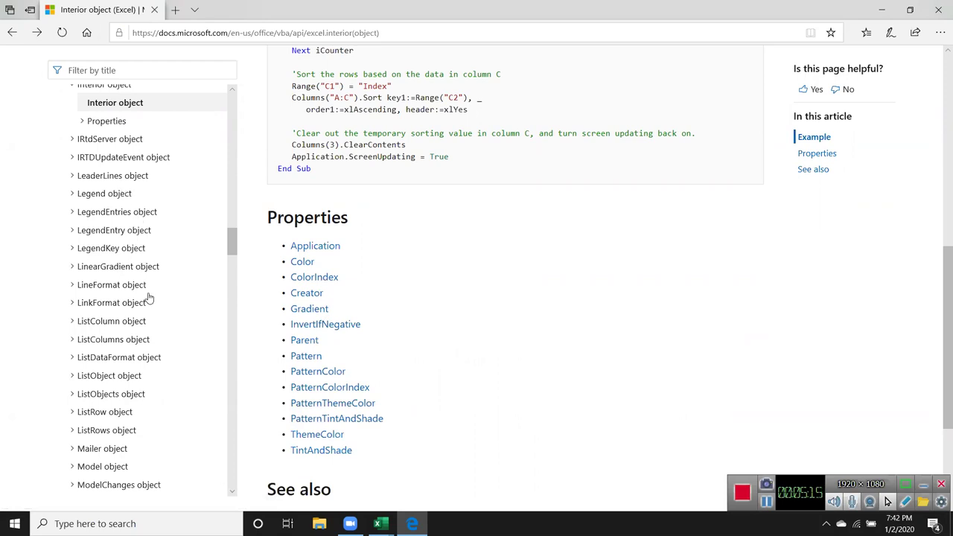
# - Filter the reference contents by the title ColorIndex
pyautogui.scroll(-3, 149, 298)
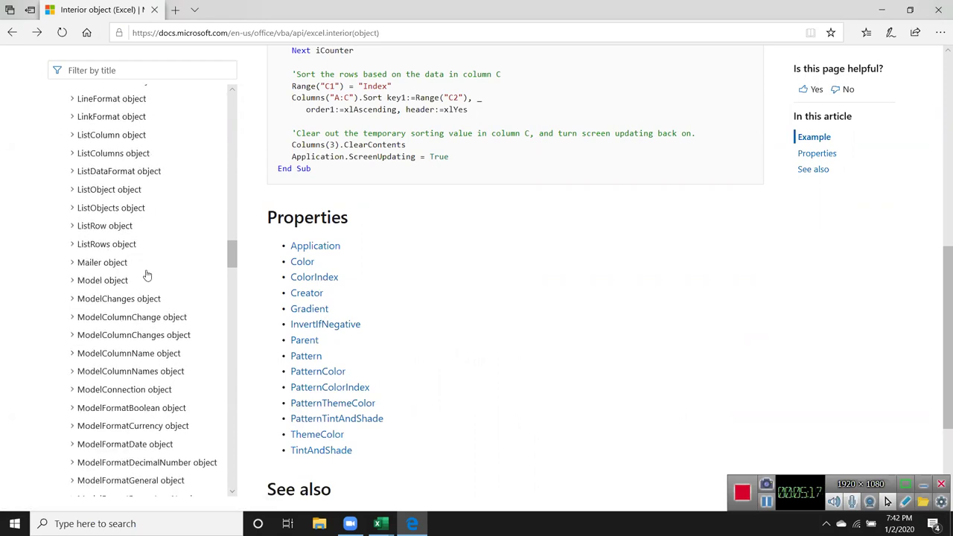
pyautogui.scroll(5, 159, 275)
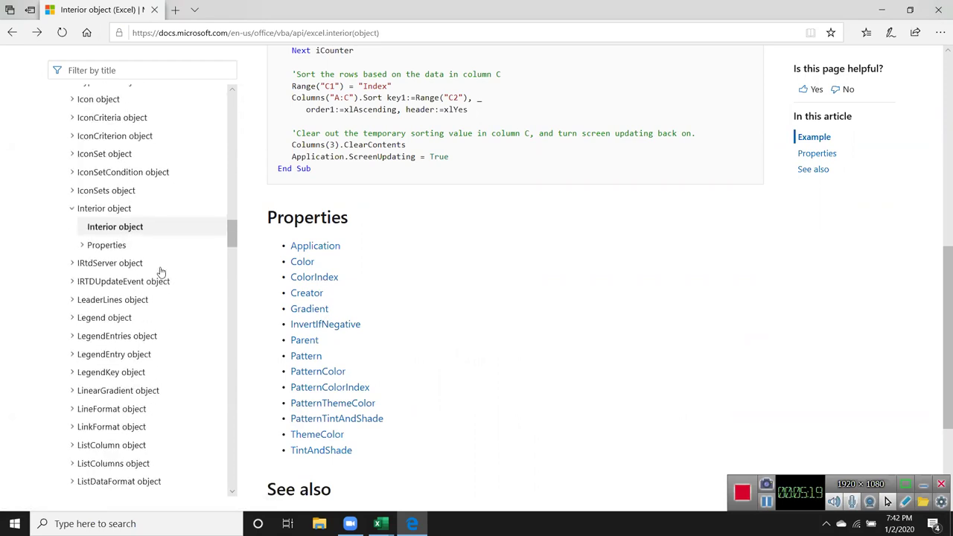
pyautogui.scroll(3, 262, 225)
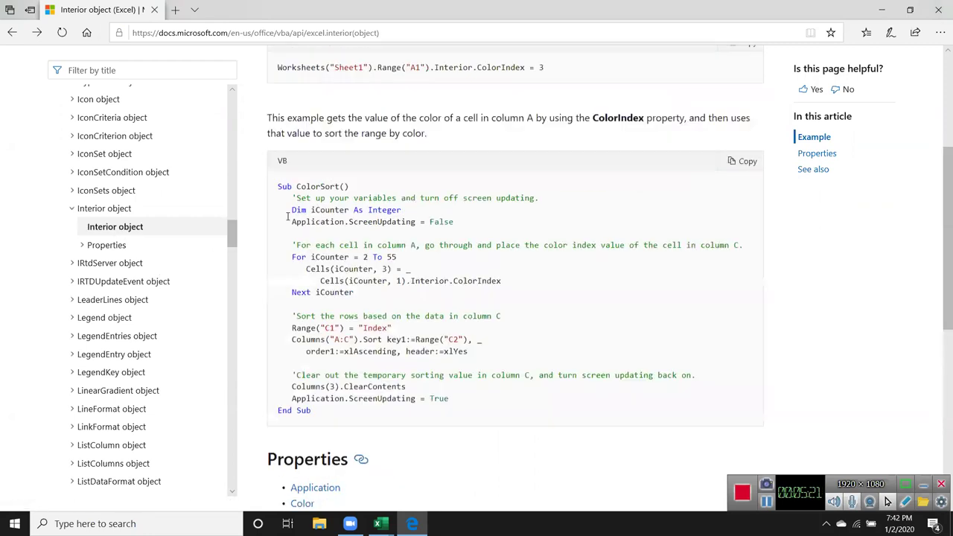
pyautogui.scroll(2, 263, 225)
pyautogui.scroll(4, 127, 132)
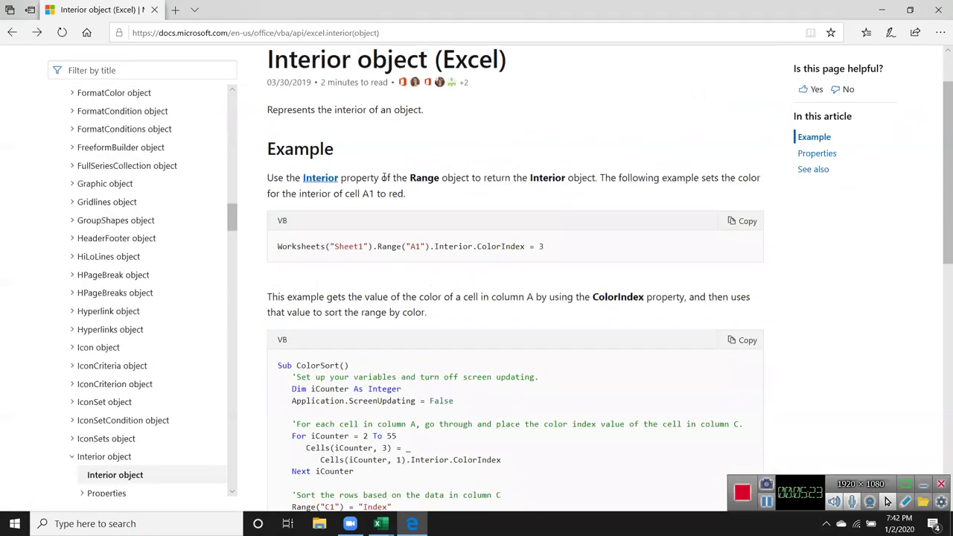
pyautogui.click(174, 73)
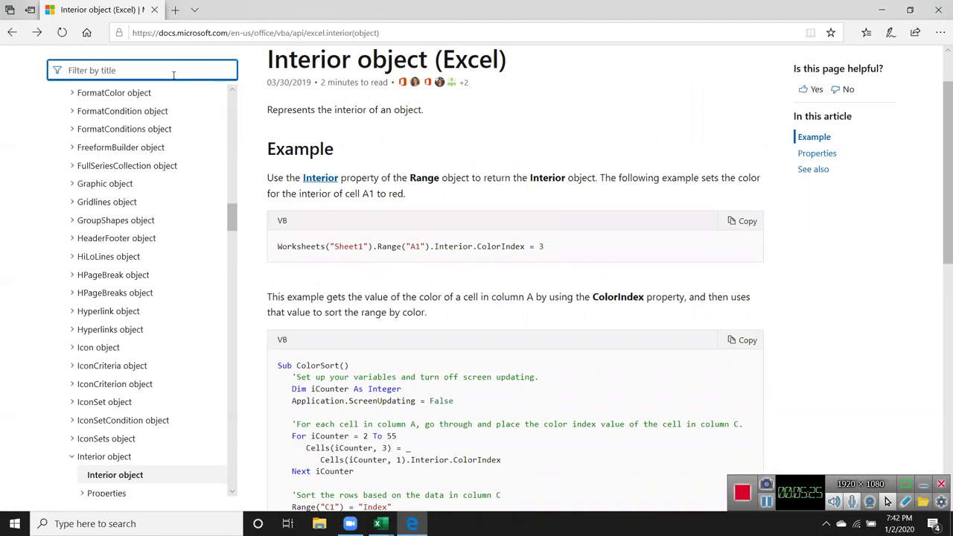
pyautogui.write('ColorIndex')
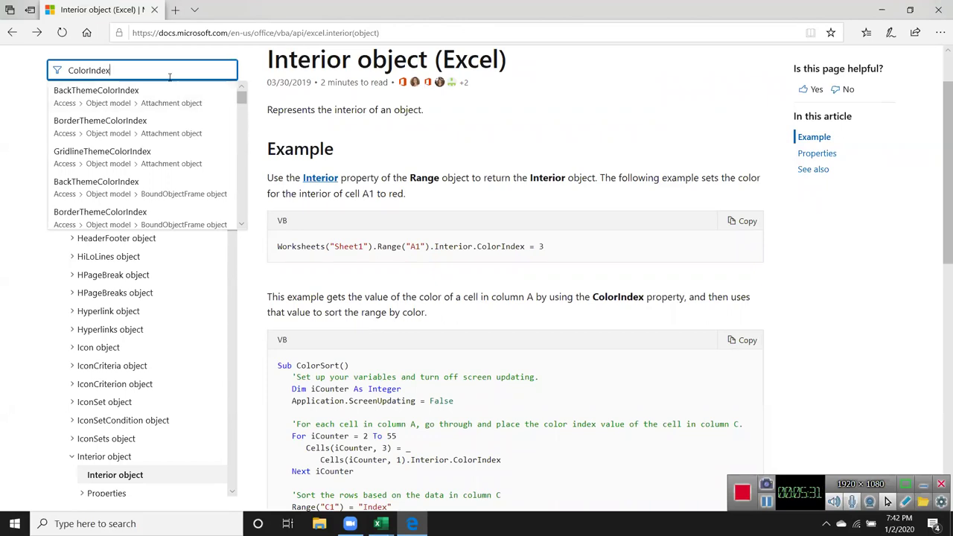
pyautogui.scroll(1, 179, 78)
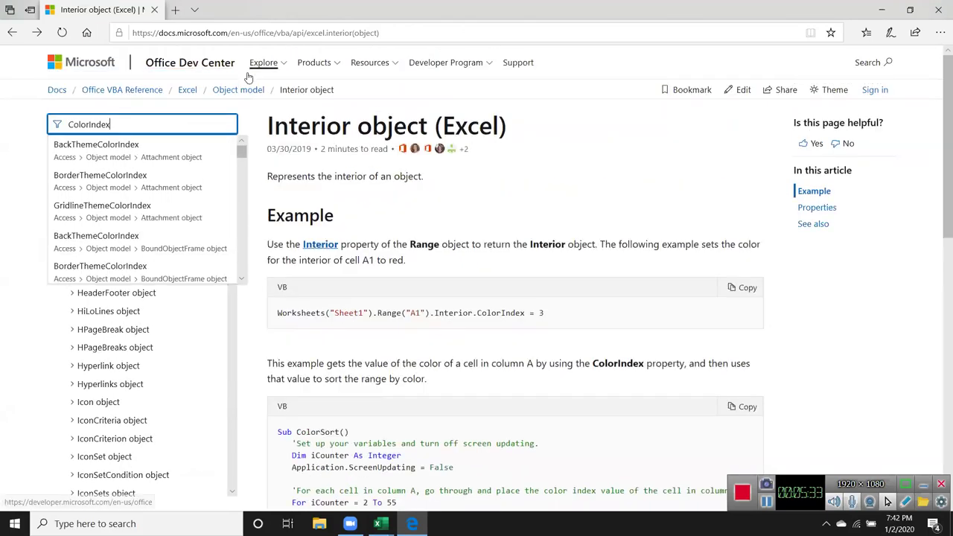
# - Run a site-wide Docs search for ColorIndex
pyautogui.click(868, 63)
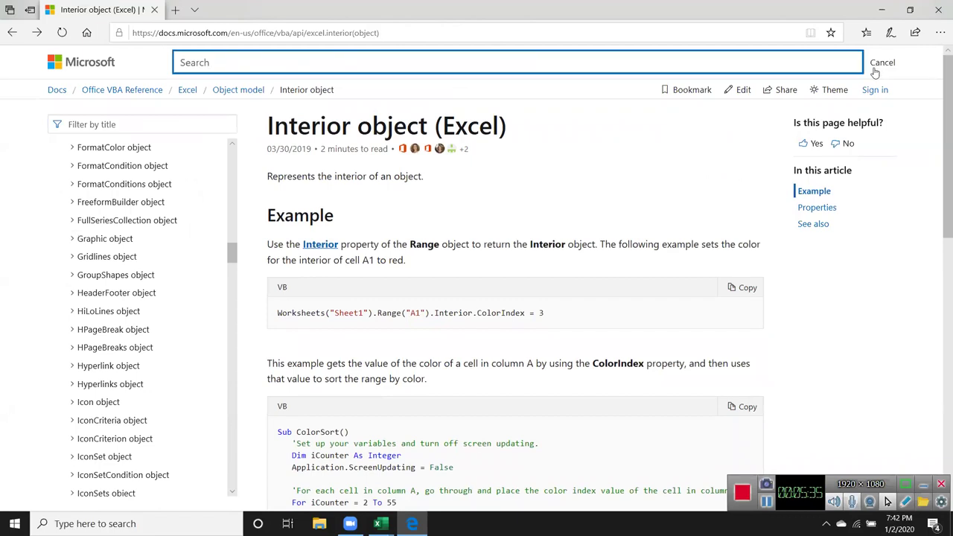
pyautogui.write('ColorIndex')
pyautogui.press('Return')
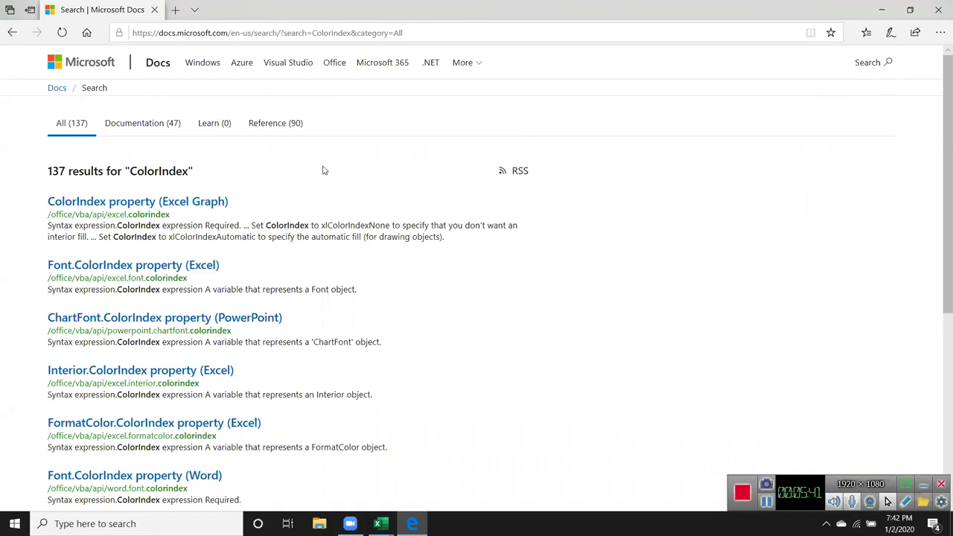
# - Search Microsoft Docs for the suggested query 'colorindex vba'
pyautogui.scroll(-3, 395, 350)
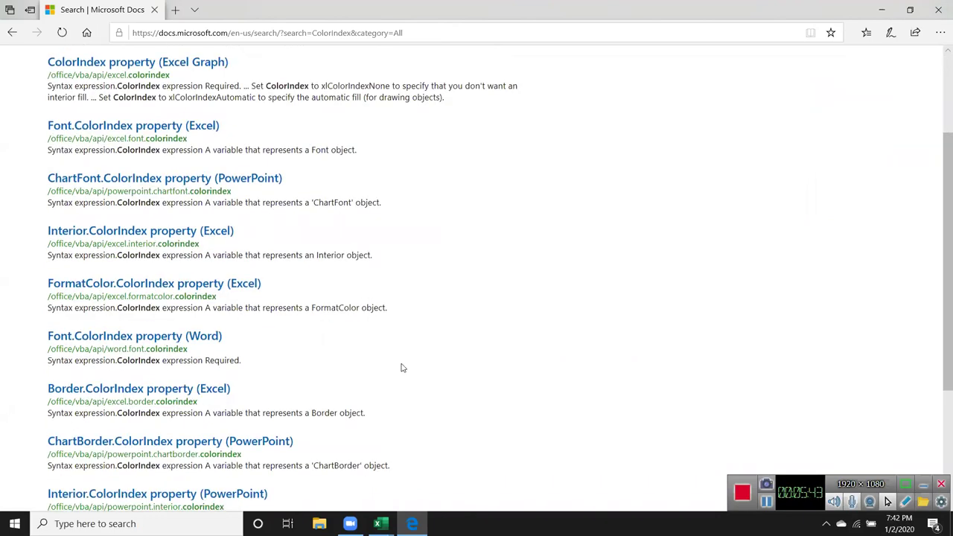
pyautogui.scroll(-4, 400, 364)
pyautogui.scroll(5, 372, 370)
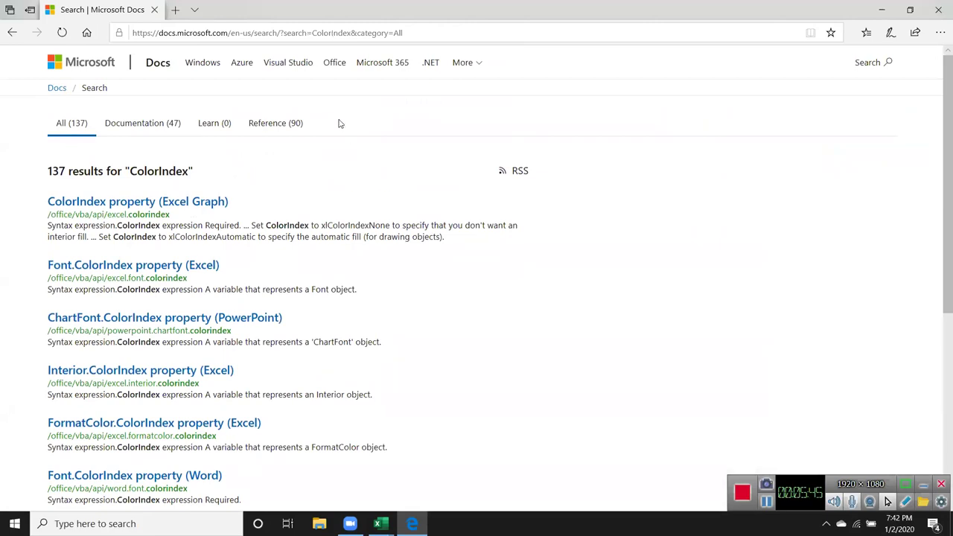
pyautogui.click(881, 66)
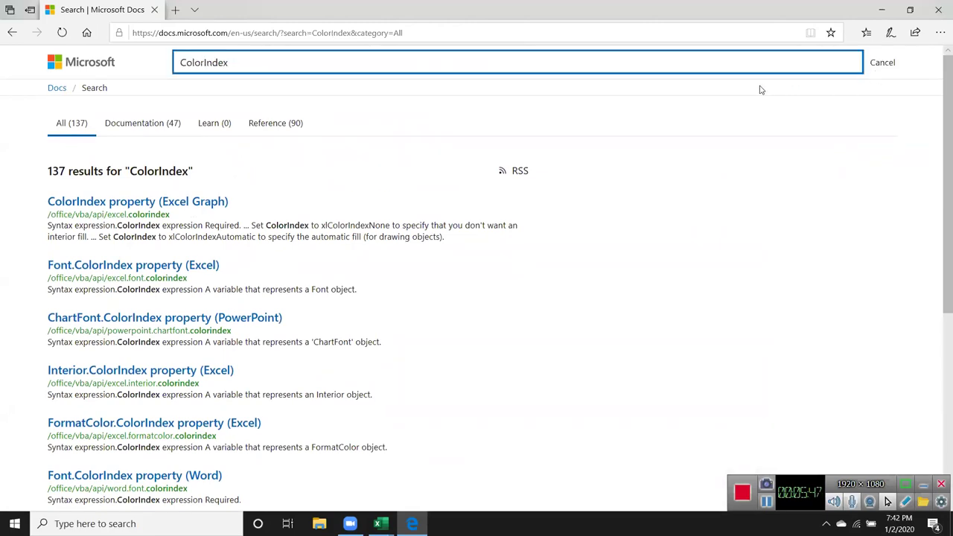
pyautogui.click(664, 86)
pyautogui.press('Return')
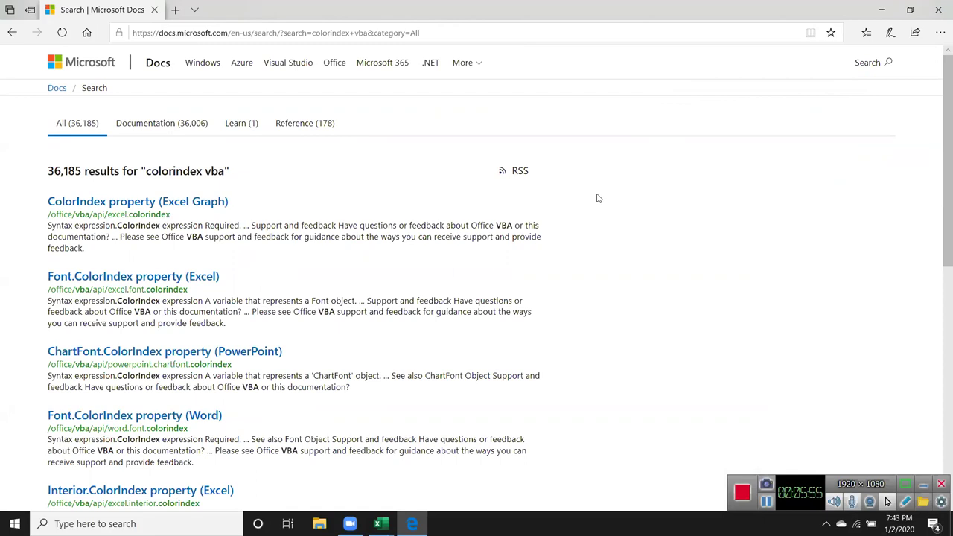
# - Browse the 'colorindex vba' results through pages 2 and 3
pyautogui.scroll(-1, 397, 314)
pyautogui.scroll(-2, 398, 313)
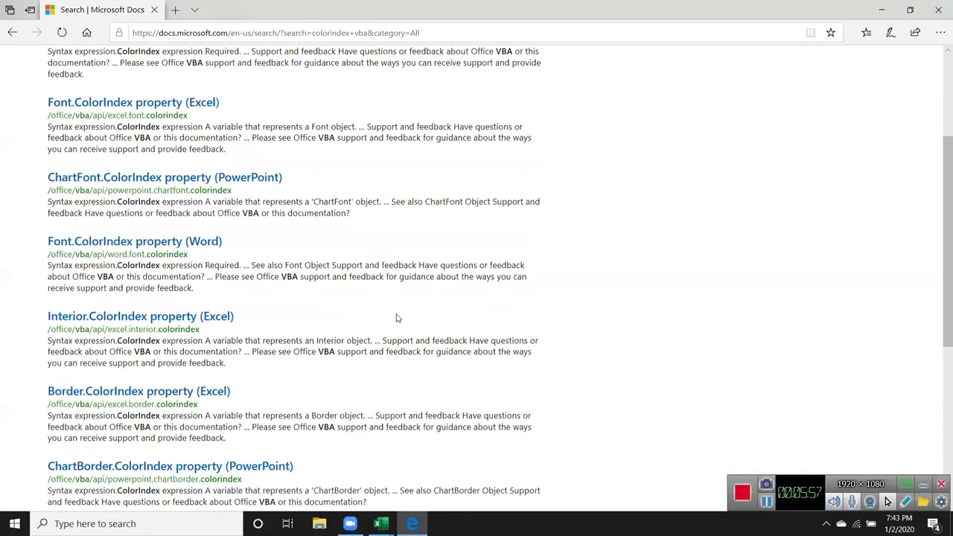
pyautogui.scroll(-1, 397, 313)
pyautogui.scroll(-2, 397, 318)
pyautogui.scroll(-3, 397, 318)
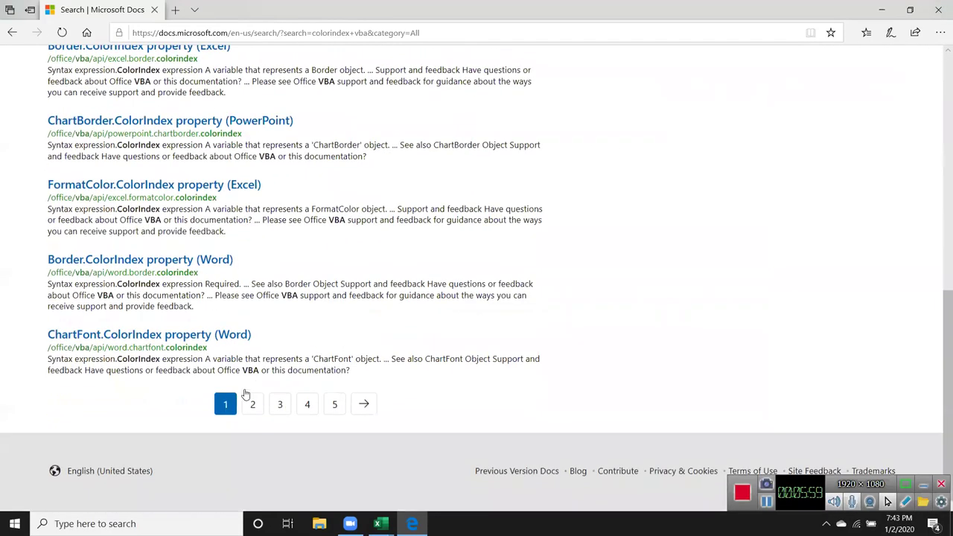
pyautogui.click(252, 403)
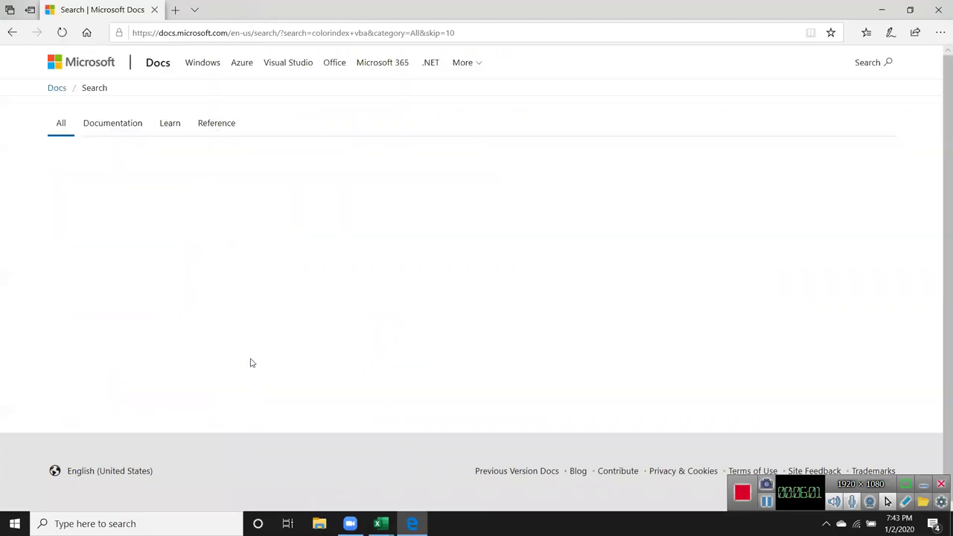
pyautogui.scroll(-2, 282, 367)
pyautogui.scroll(-2, 283, 368)
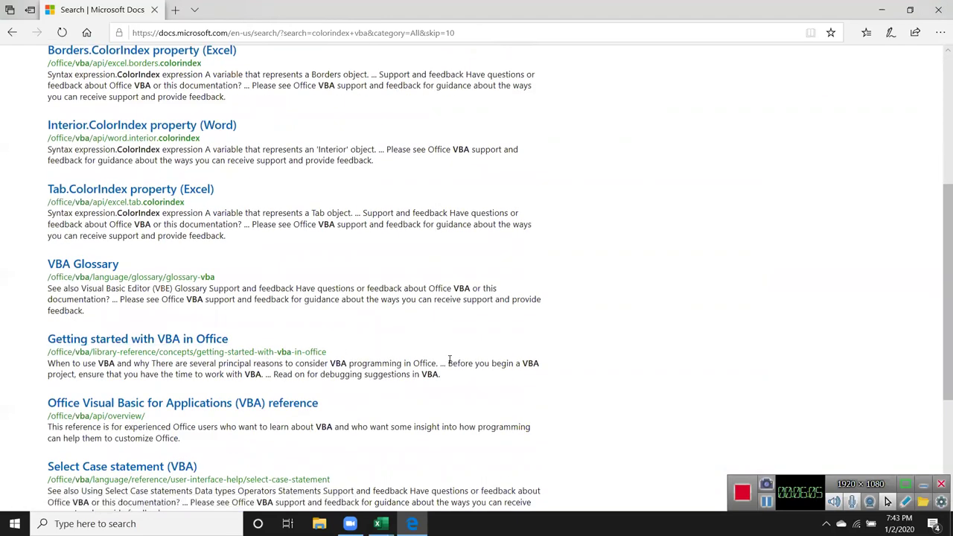
pyautogui.scroll(-2, 447, 358)
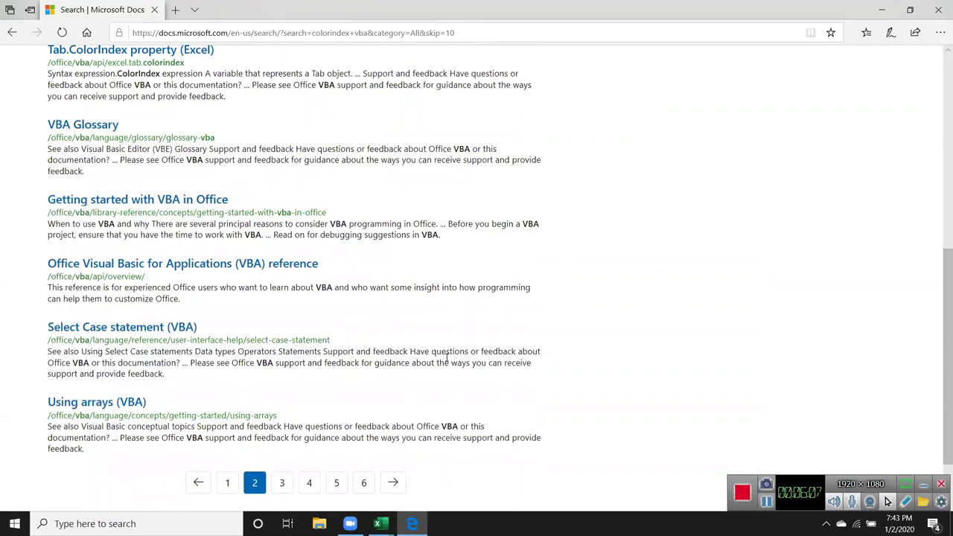
pyautogui.scroll(-1, 421, 465)
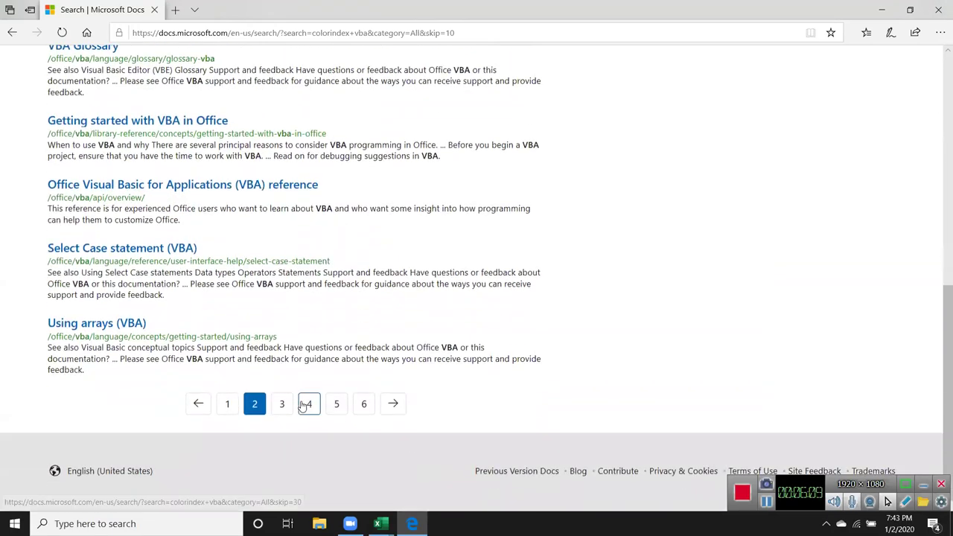
pyautogui.click(284, 406)
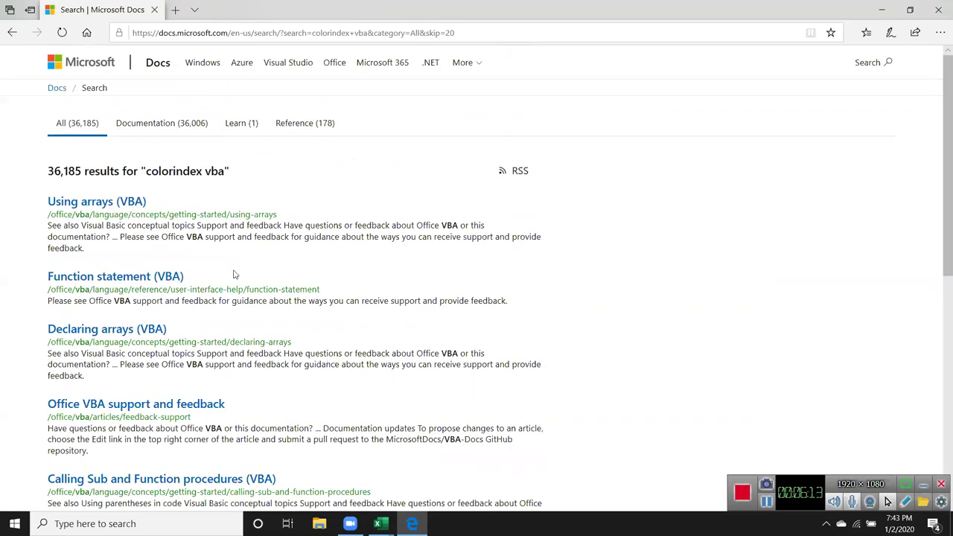
# - Return to page 2 of the 'colorindex vba' results
pyautogui.scroll(-1, 253, 316)
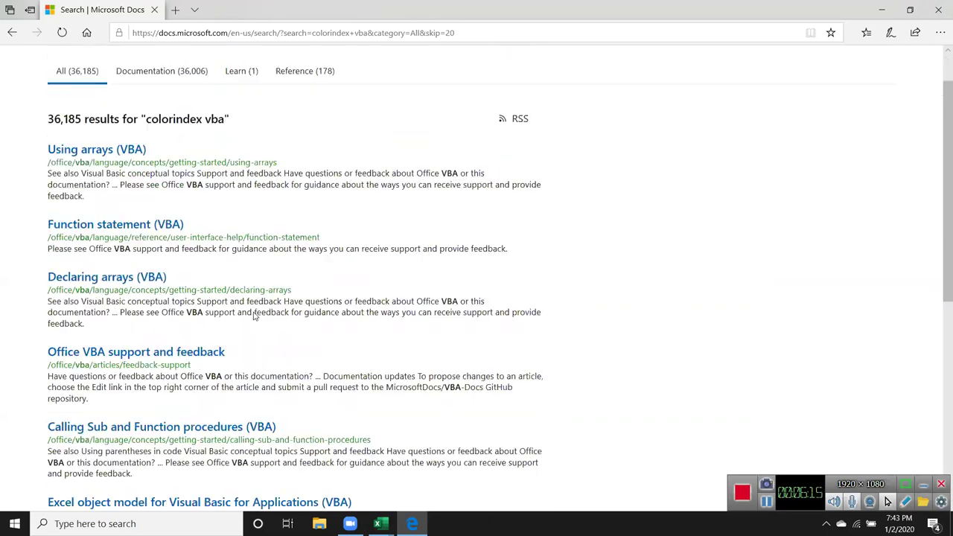
pyautogui.scroll(-1, 253, 316)
pyautogui.scroll(-1, 253, 317)
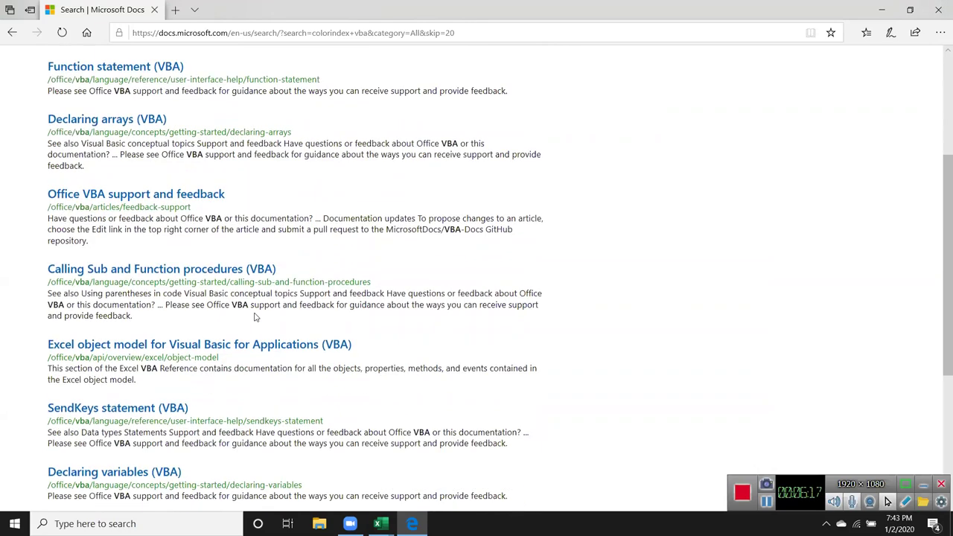
pyautogui.scroll(-3, 254, 317)
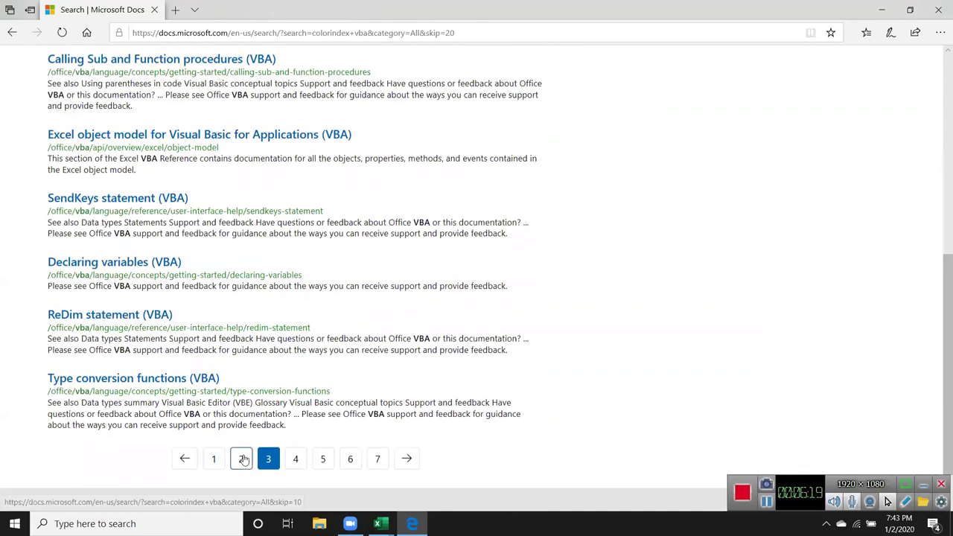
pyautogui.click(242, 459)
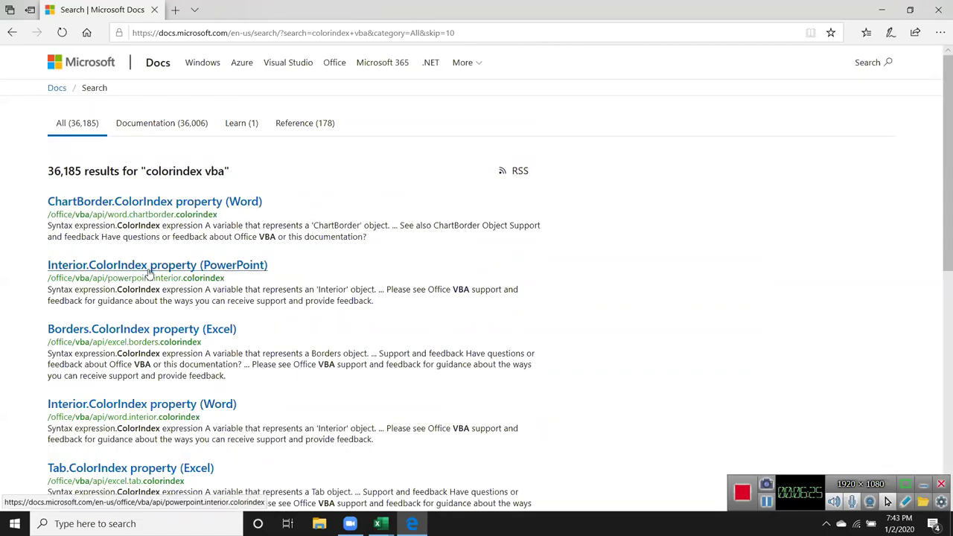
# - Read XlColorIndex via the PowerPoint Interior.ColorIndex article, then close Edge
pyautogui.click(148, 266)
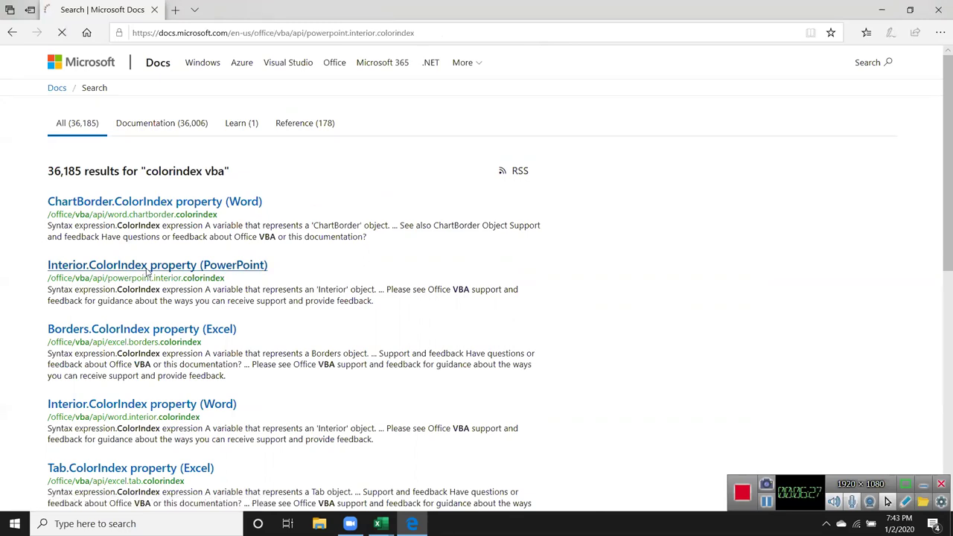
pyautogui.scroll(-3, 744, 370)
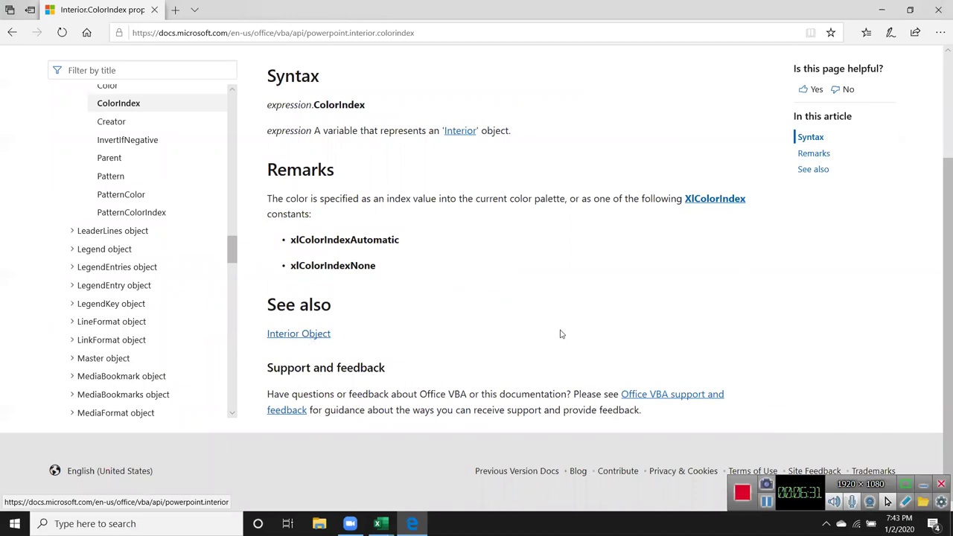
pyautogui.click(717, 200)
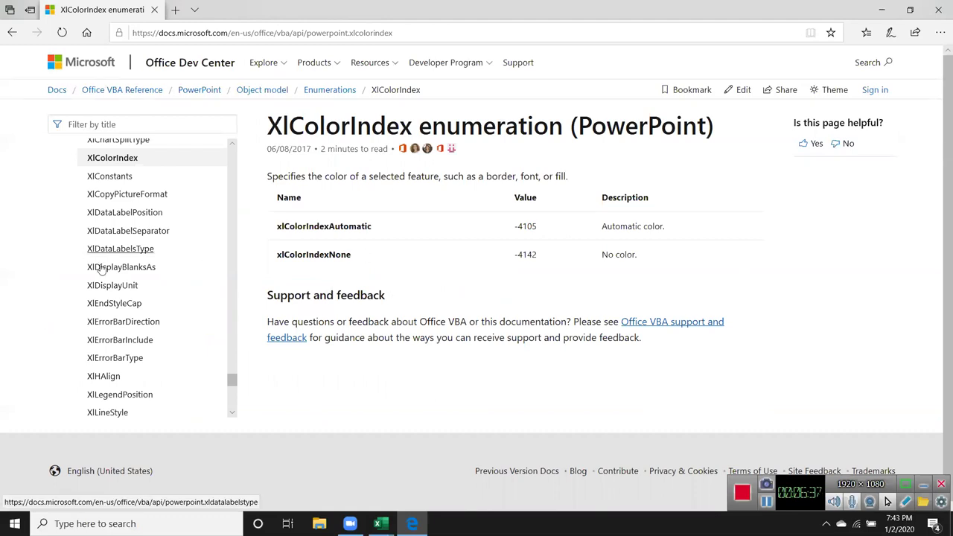
pyautogui.scroll(-2, 165, 209)
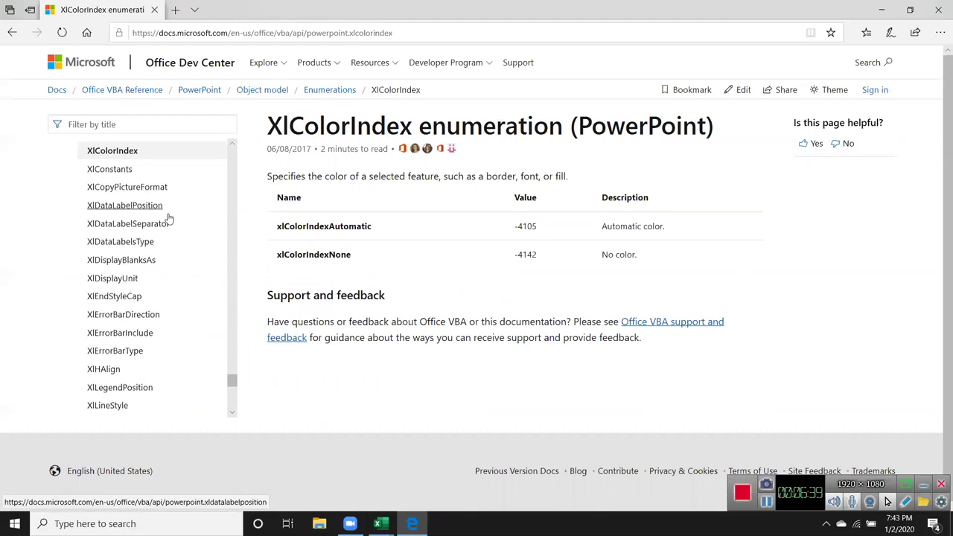
pyautogui.click(939, 9)
pyautogui.click(293, 140)
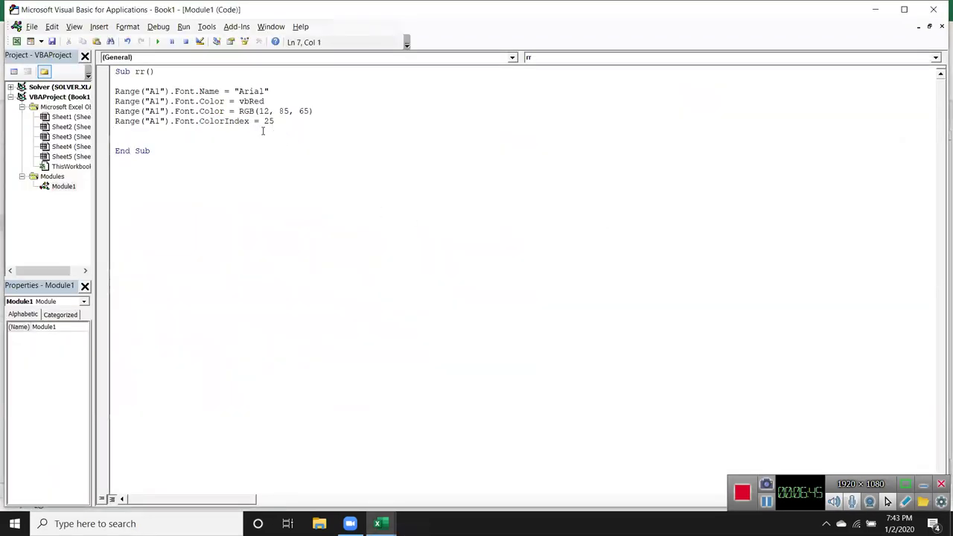
# - Comment out macro rr's RGB colour, vbRed colour and Arial font-name lines
pyautogui.click(115, 111)
pyautogui.write("'")
pyautogui.click(115, 101)
pyautogui.write("'")
pyautogui.click(115, 91)
pyautogui.write("'")
pyautogui.click(179, 158)
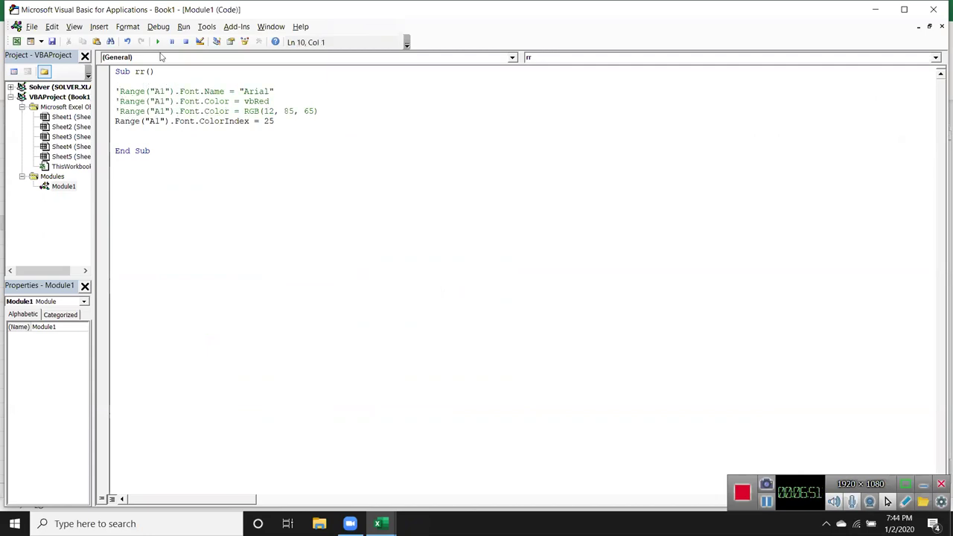
# - Run macro rr from the Macros list and check cell A1 in Excel
pyautogui.click(159, 42)
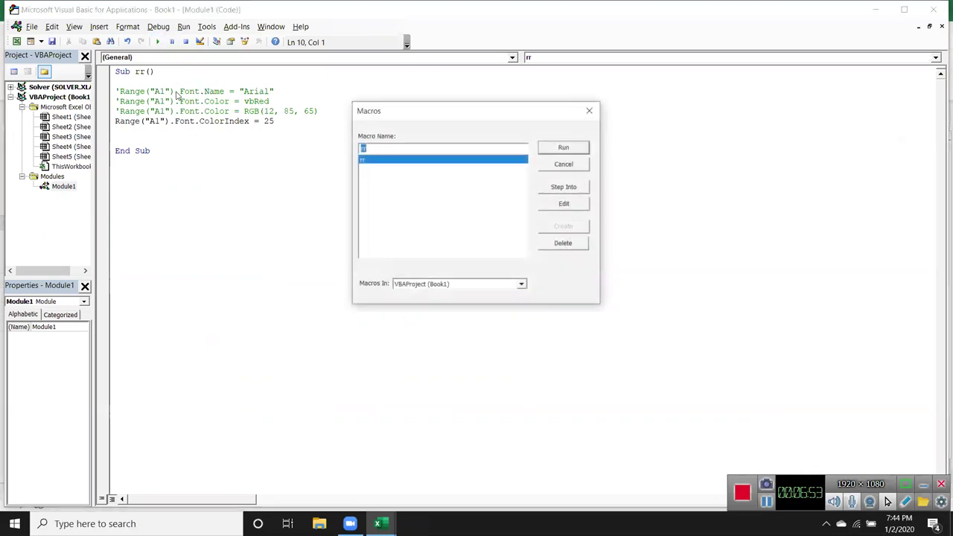
pyautogui.click(567, 153)
pyautogui.click(167, 121)
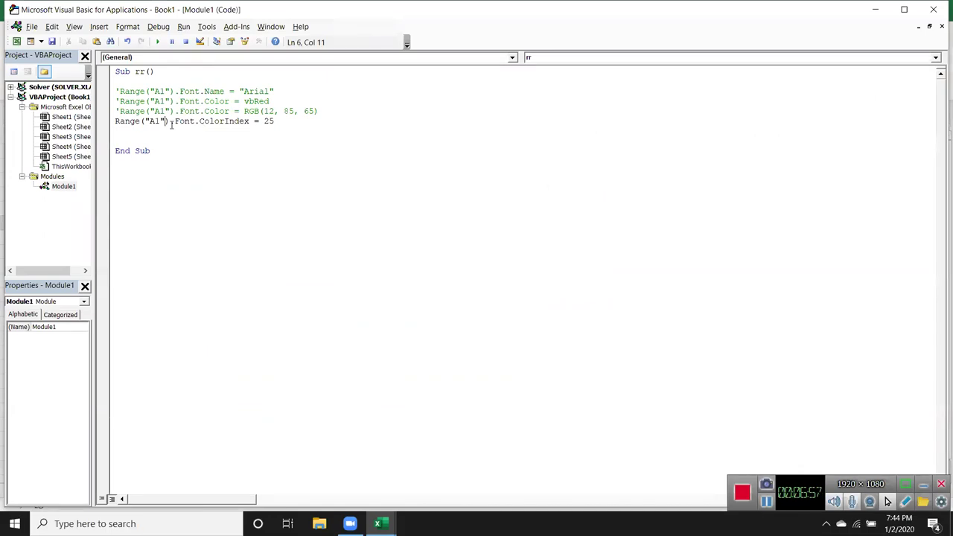
pyautogui.hotkey('alt', 'Tab')
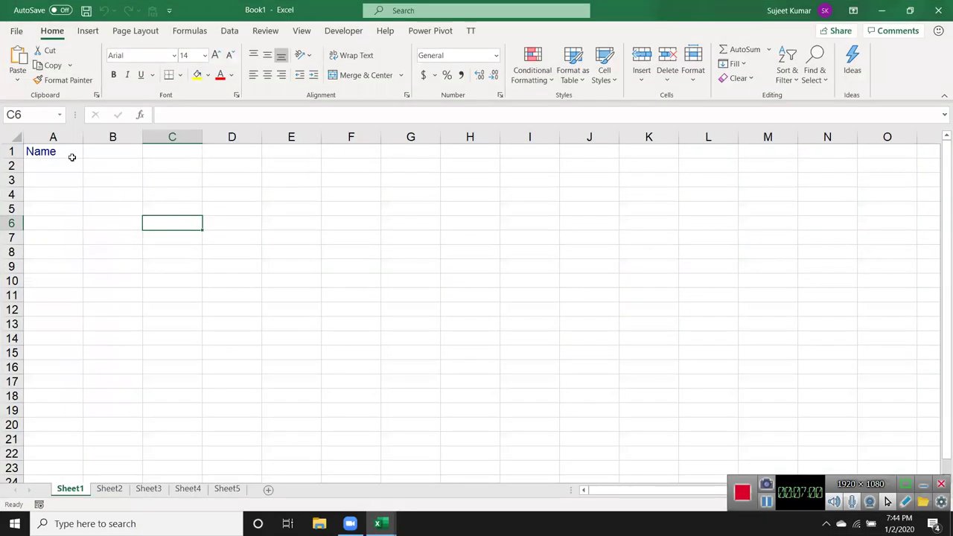
pyautogui.click(72, 158)
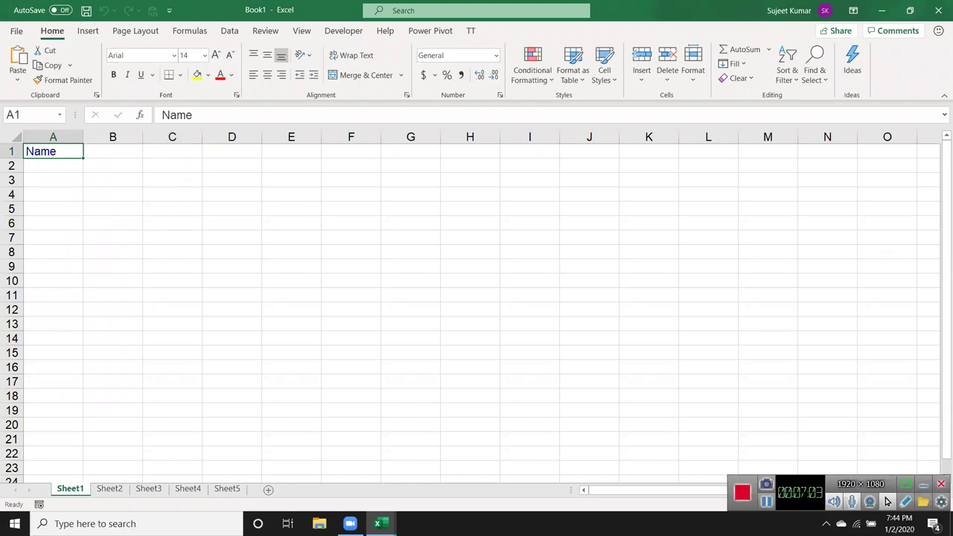
# - Return to the code editor to review the ColorIndex line, then switch back to Excel
pyautogui.click(382, 523)
pyautogui.click(435, 500)
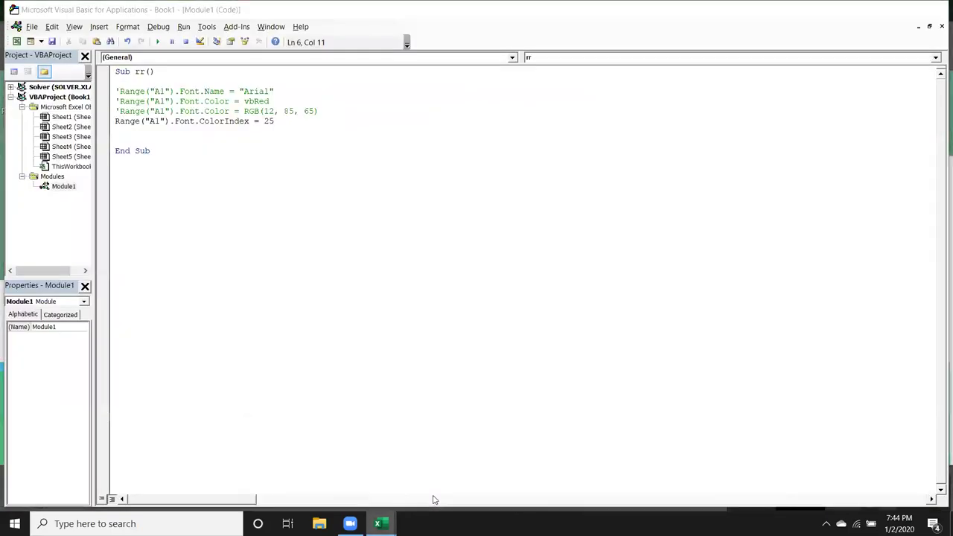
pyautogui.click(217, 168)
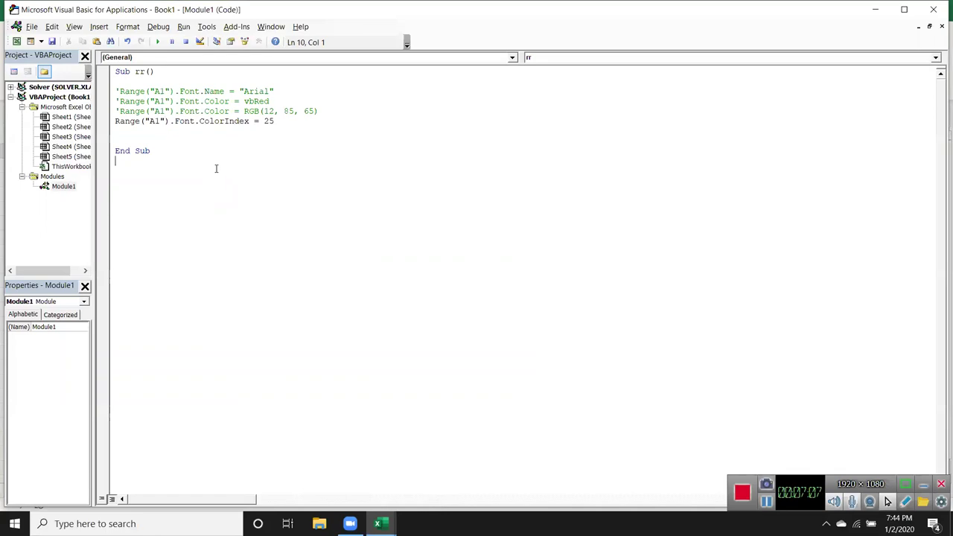
pyautogui.click(171, 122)
pyautogui.click(163, 129)
pyautogui.hotkey('alt', 'F11')
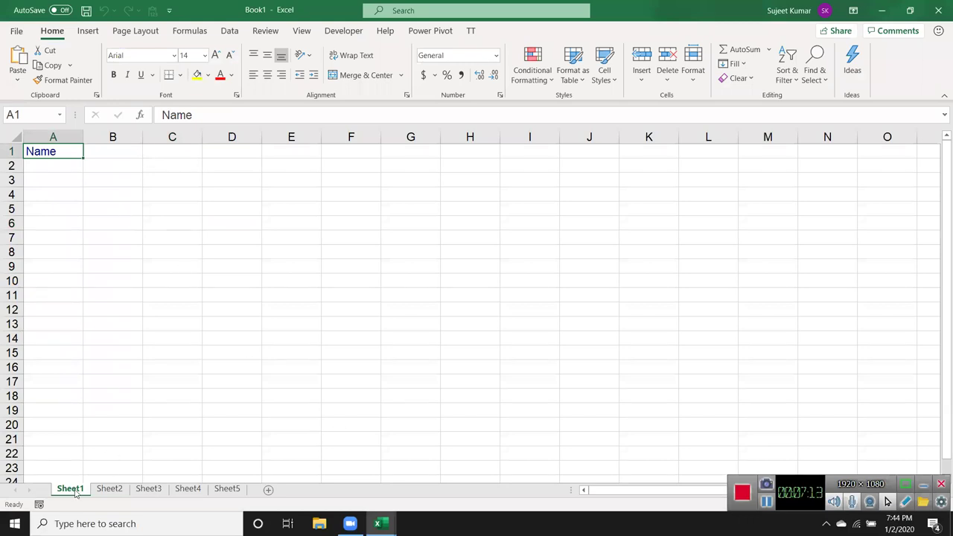
# - Start recording a macro, make A1 bold, and view the recorded Macro1 in Module2
pyautogui.click(39, 505)
pyautogui.click(487, 286)
pyautogui.click(114, 75)
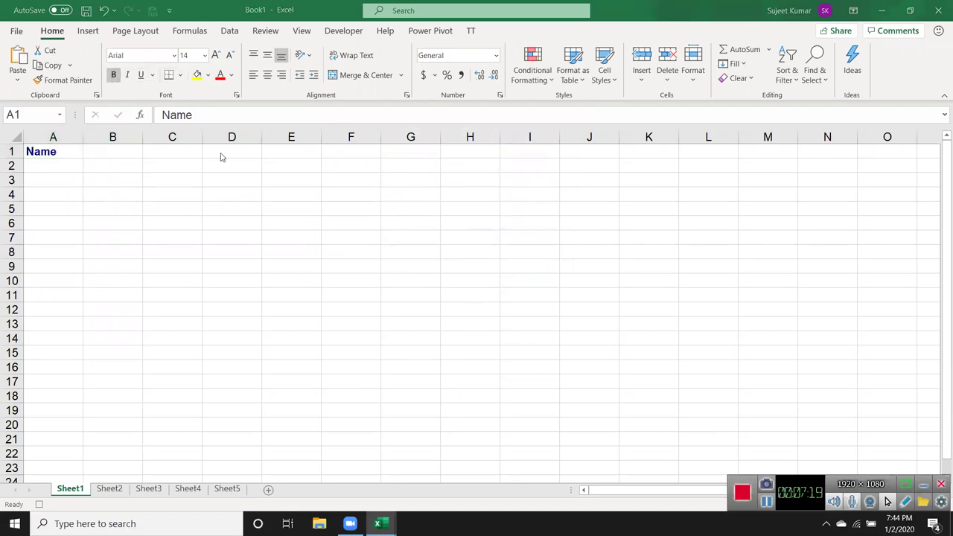
pyautogui.hotkey('alt', 'F11')
pyautogui.doubleClick(64, 196)
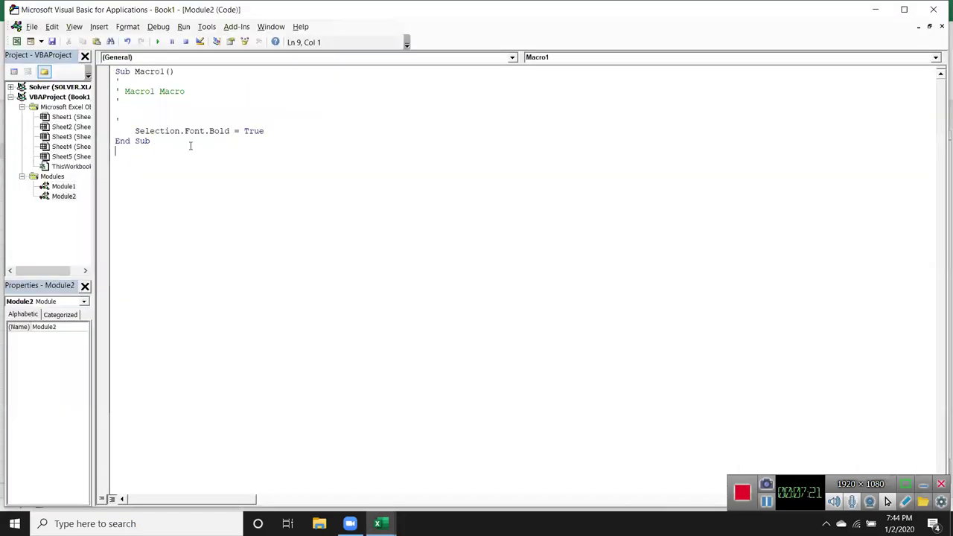
pyautogui.press('Up')
pyautogui.hotkey('alt', 'F11')
# - Underline and italicise A1 and raise its font size to 16, checking each recorded line
pyautogui.click(142, 79)
pyautogui.hotkey('alt', 'F11')
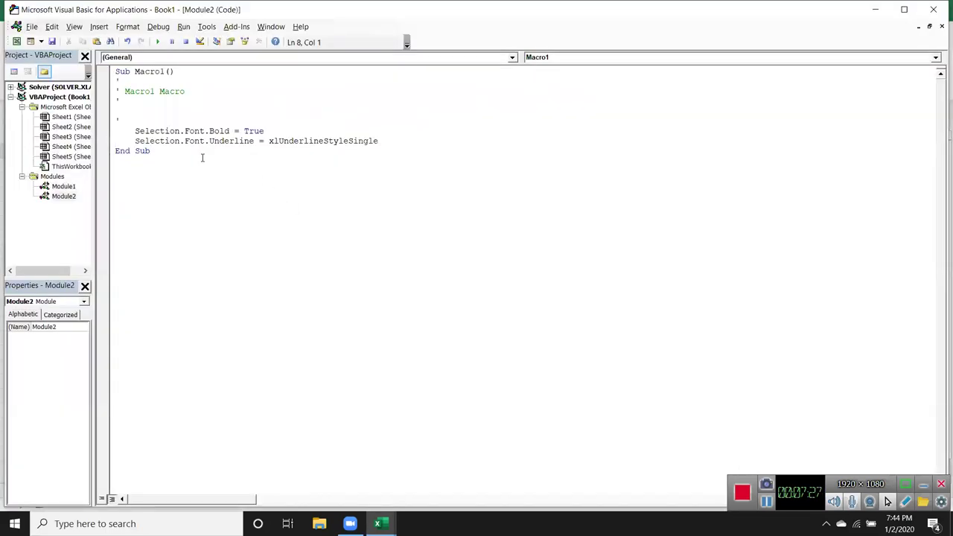
pyautogui.hotkey('alt', 'F11')
pyautogui.click(127, 75)
pyautogui.hotkey('alt', 'F11')
pyautogui.hotkey('alt', 'F11')
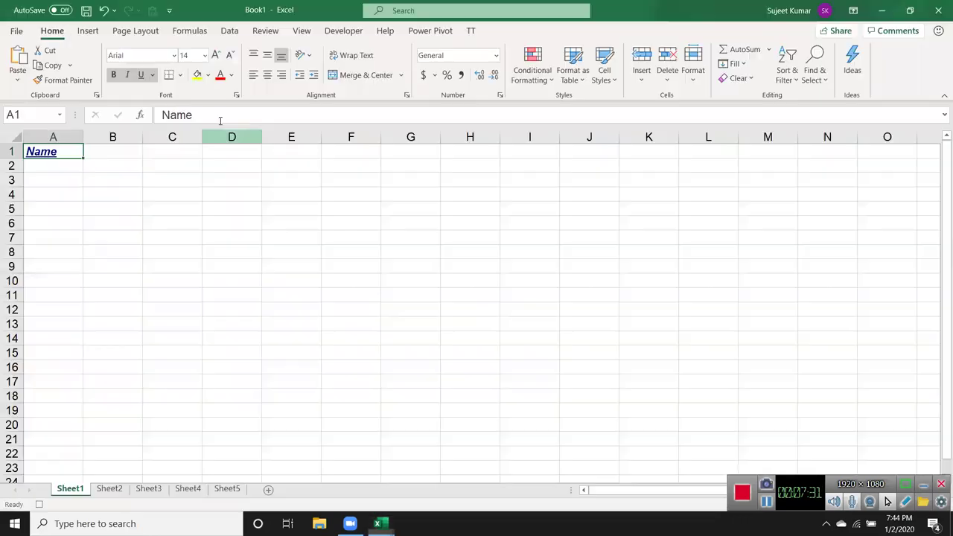
pyautogui.click(216, 57)
pyautogui.hotkey('alt', 'F11')
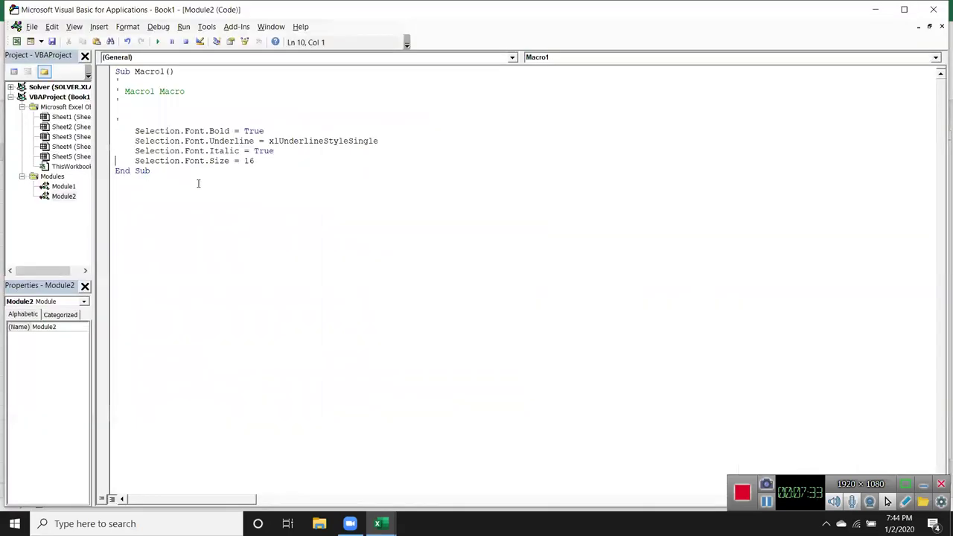
pyautogui.click(169, 233)
pyautogui.hotkey('alt', 'F11')
# - Stop recording and open Module1's rr macro code
pyautogui.click(39, 505)
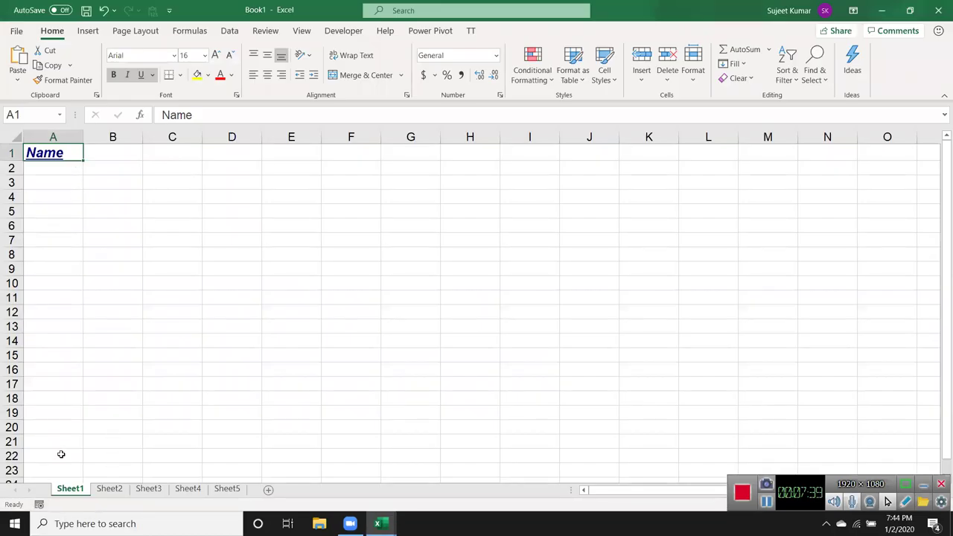
pyautogui.hotkey('alt', 'F11')
pyautogui.click(64, 196)
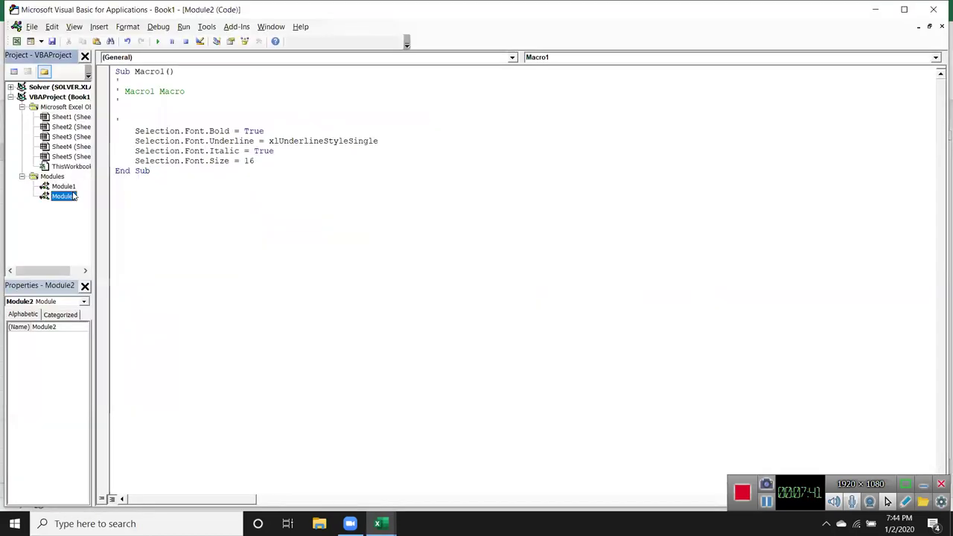
pyautogui.doubleClick(64, 187)
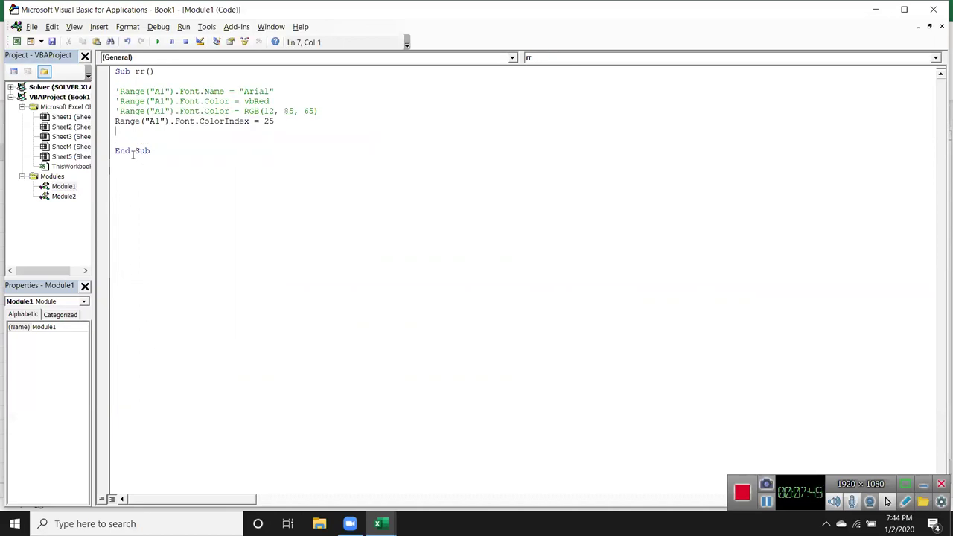
# - Insert a new line before End Sub and type With Range("A1").Font
pyautogui.moveTo(122, 90); pyautogui.dragTo(205, 94)
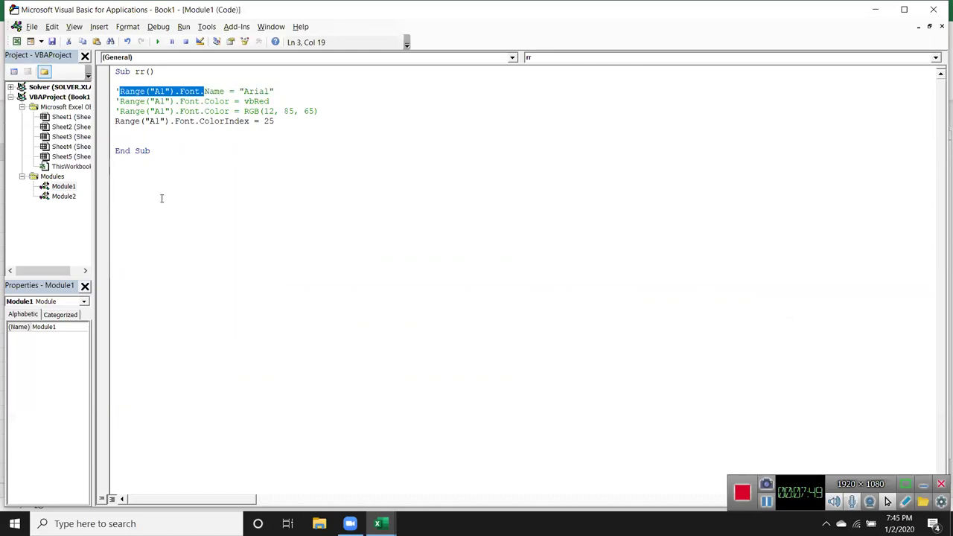
pyautogui.click(153, 137)
pyautogui.press('Return')
pyautogui.press('Return')
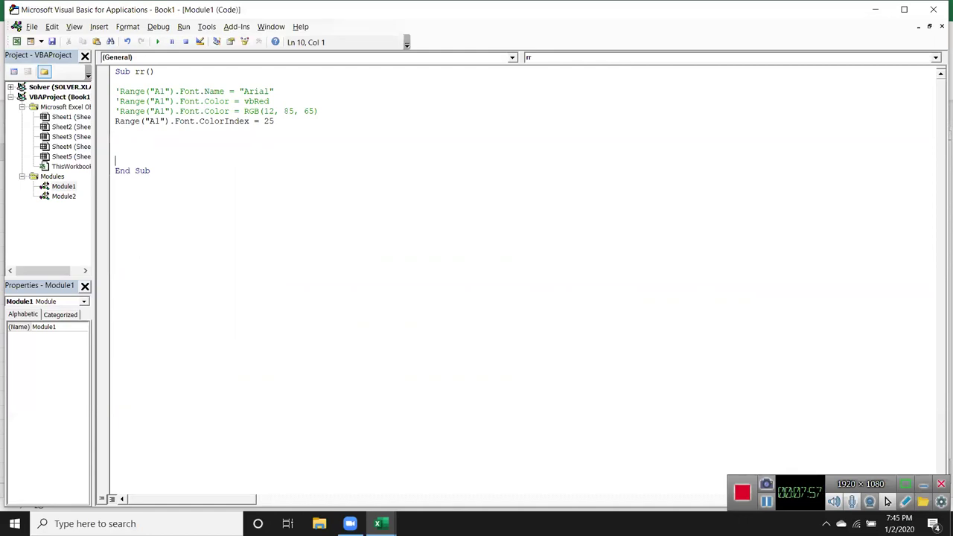
pyautogui.press('Return')
pyautogui.press('Up')
pyautogui.press('Up')
pyautogui.write('with ')
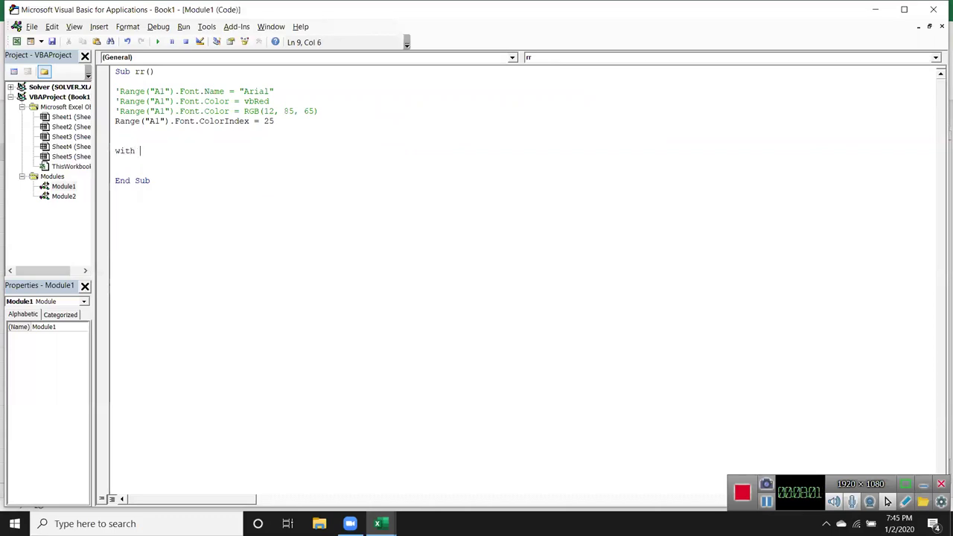
pyautogui.write('range')
pyautogui.write('("A1")')
pyautogui.write('.v')
pyautogui.press('BackSpace')
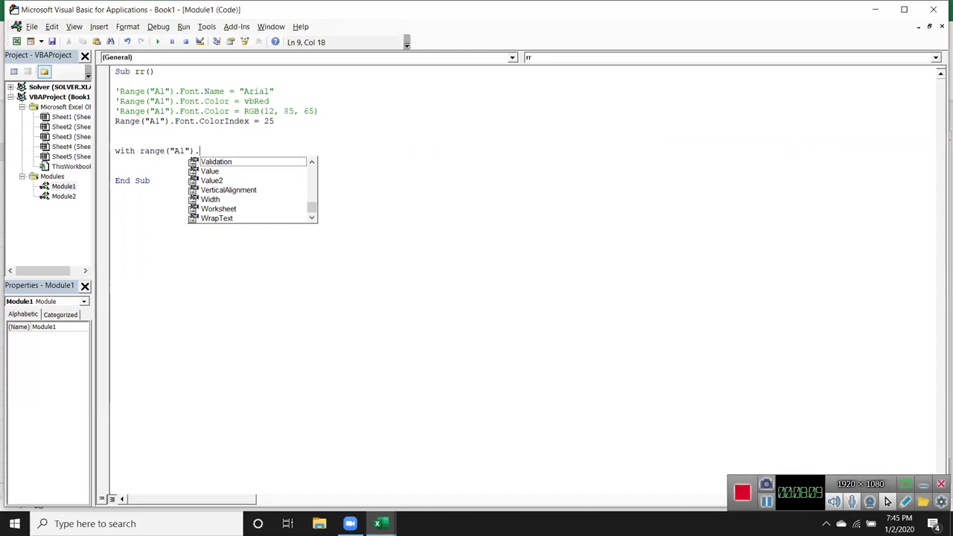
pyautogui.write('fo')
pyautogui.press('Tab')
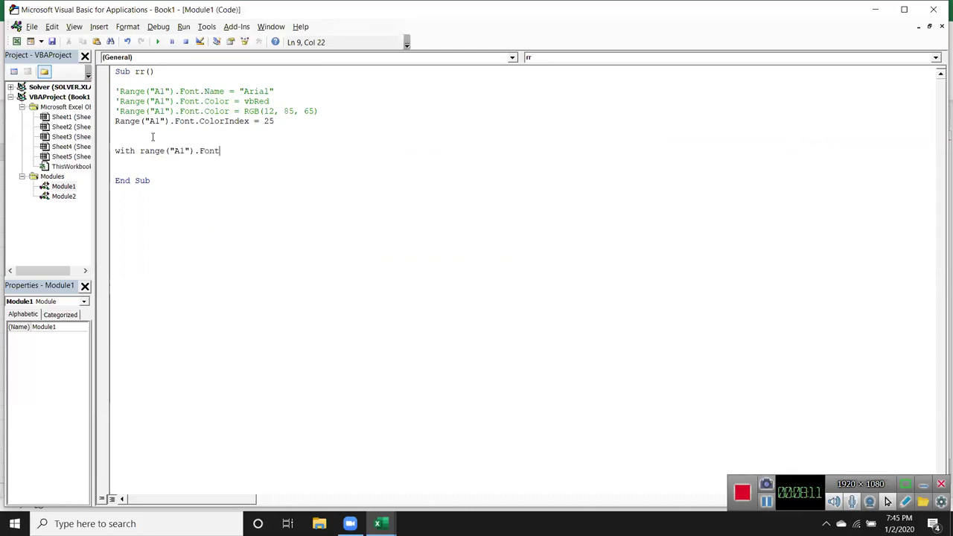
pyautogui.press('Return')
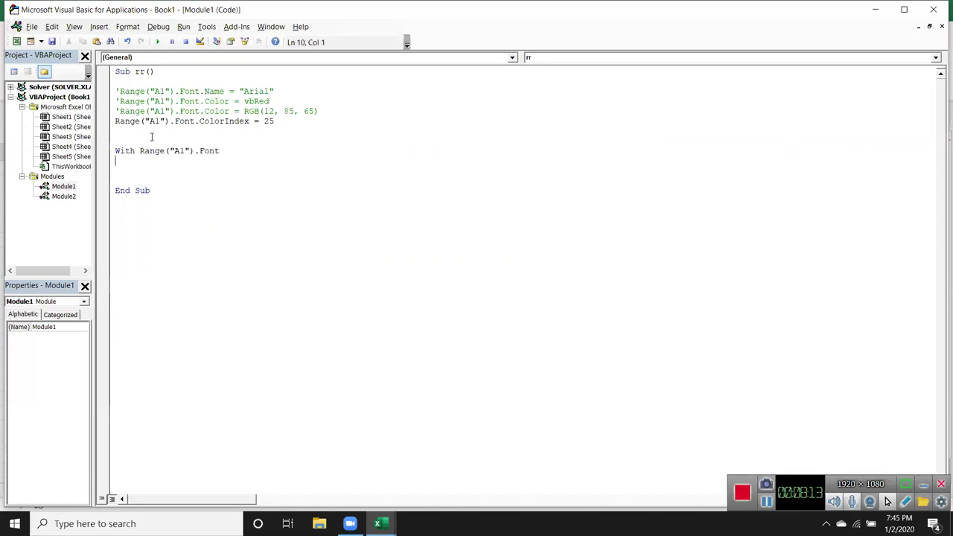
# - Add .Name = "Arila" and .Size = 12 lines inside the With block
pyautogui.write('.nam')
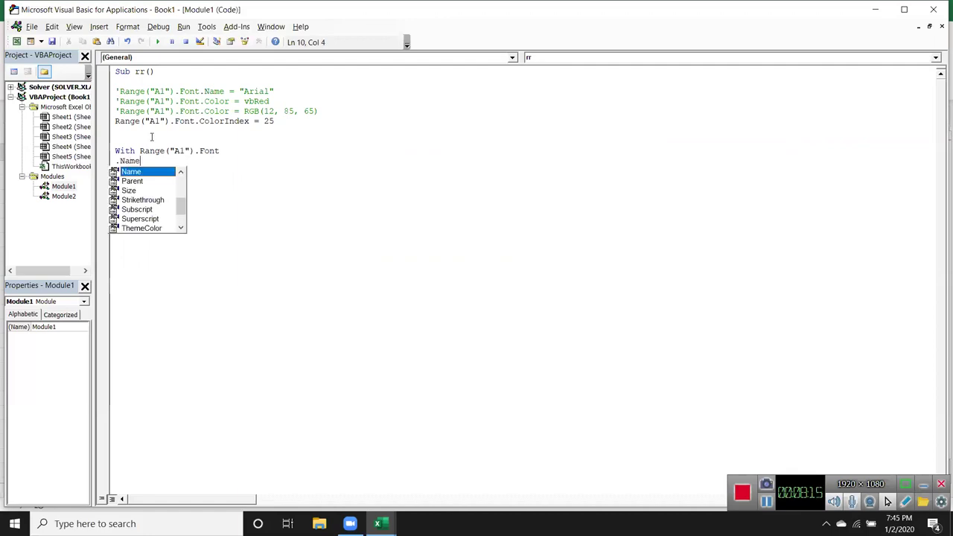
pyautogui.press('Tab')
pyautogui.write('="Arila')
pyautogui.press('Return')
pyautogui.write('.si')
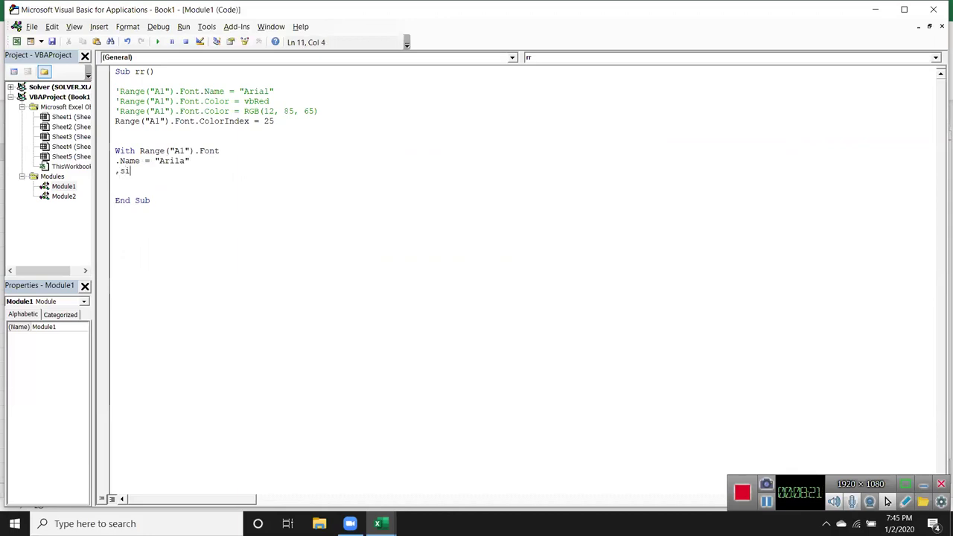
pyautogui.press('BackSpace')
pyautogui.press('BackSpace')
pyautogui.write('.si')
pyautogui.press('Tab')
pyautogui.write('=12')
pyautogui.press('Return')
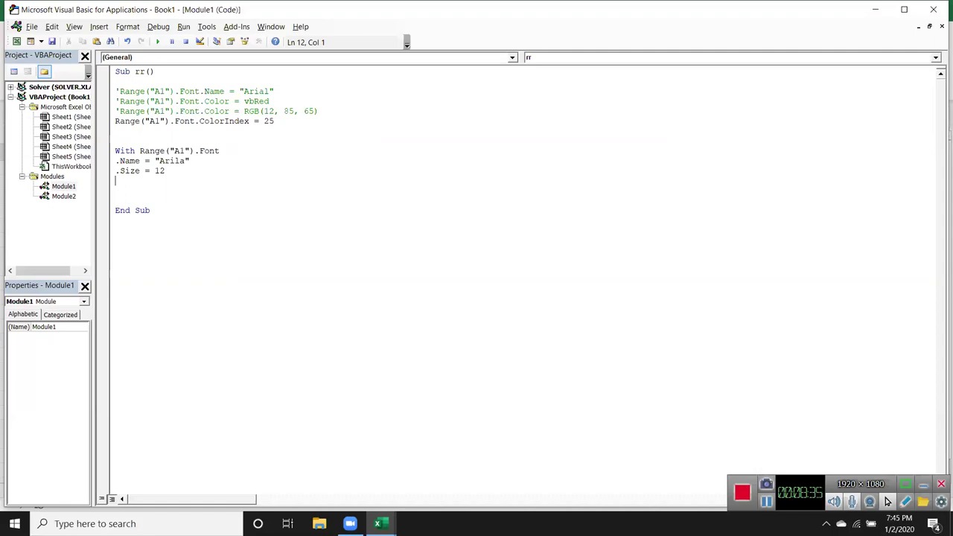
# - Add .Bold, .Italic and .Underline = True lines to the With block
pyautogui.write('.')
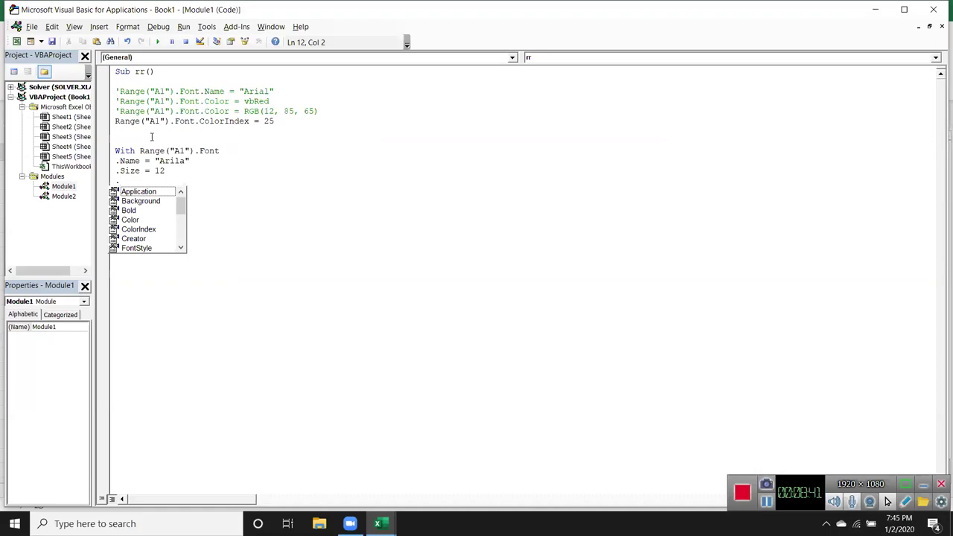
pyautogui.write('bol')
pyautogui.press('Tab')
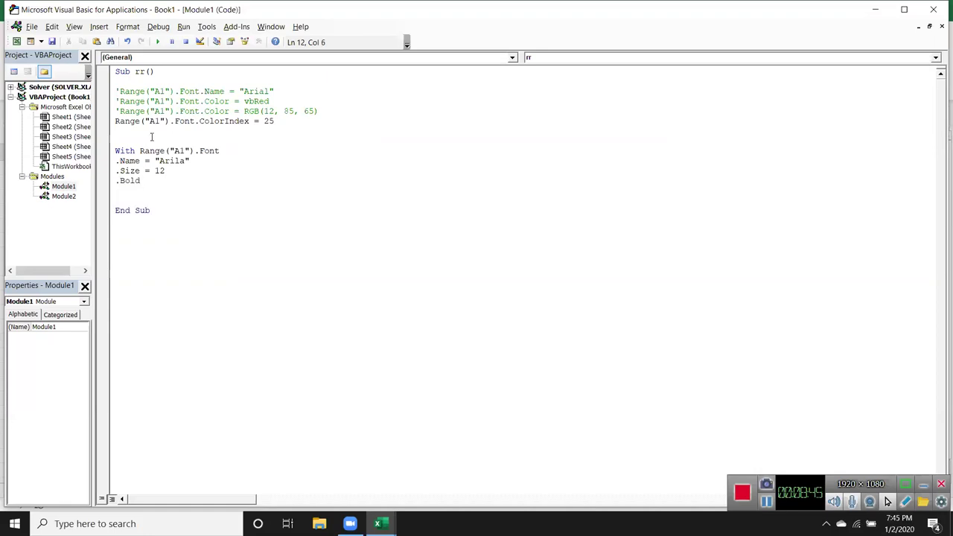
pyautogui.write(' = True')
pyautogui.press('Return')
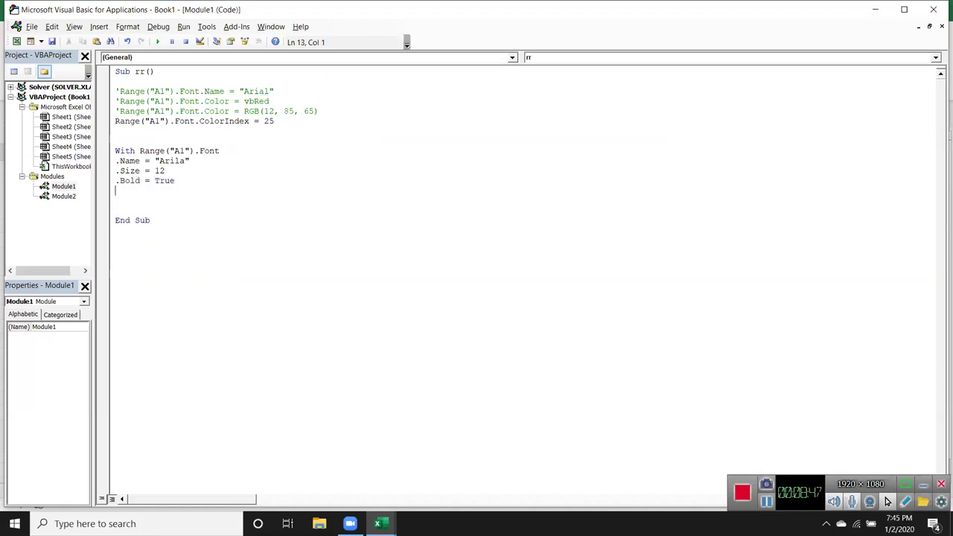
pyautogui.write('.ite')
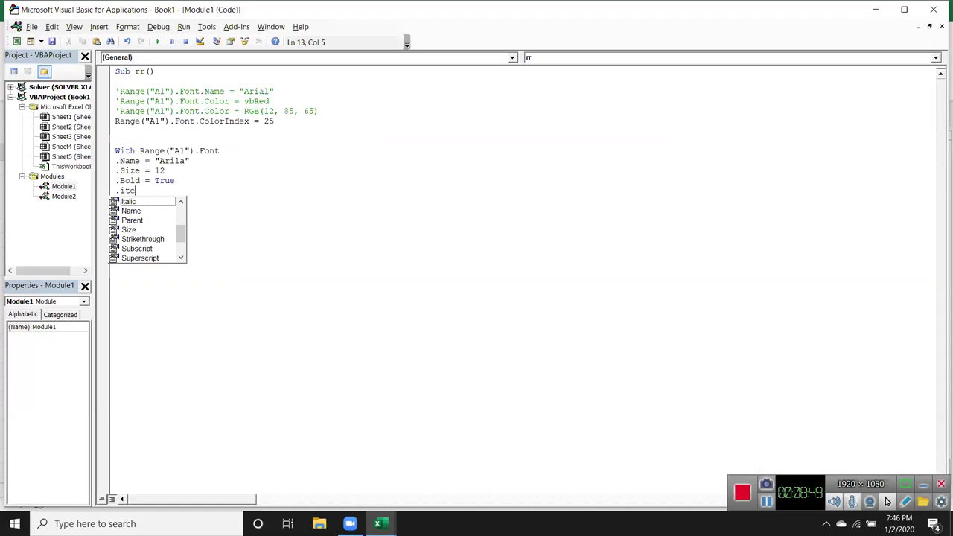
pyautogui.press('Tab')
pyautogui.write('=')
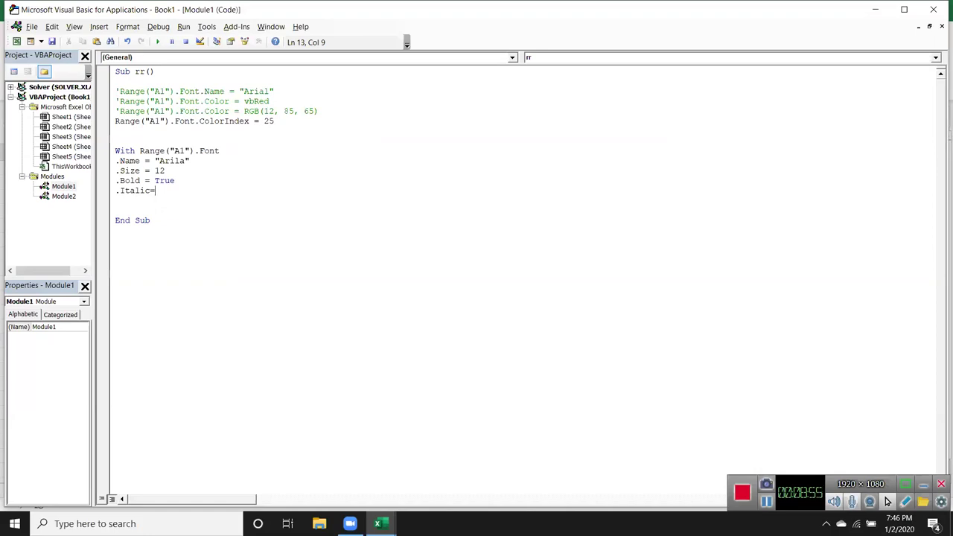
pyautogui.write('true')
pyautogui.press('Return')
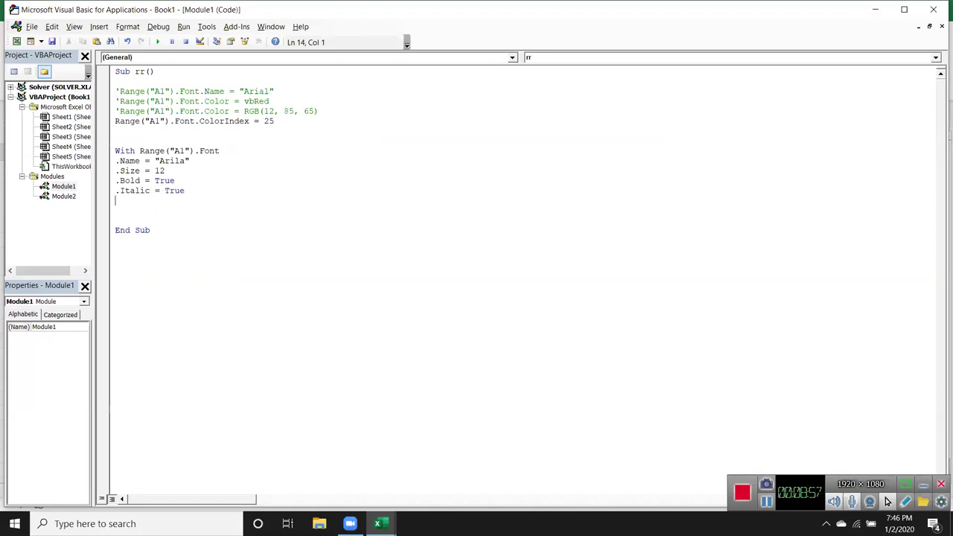
pyautogui.write('.')
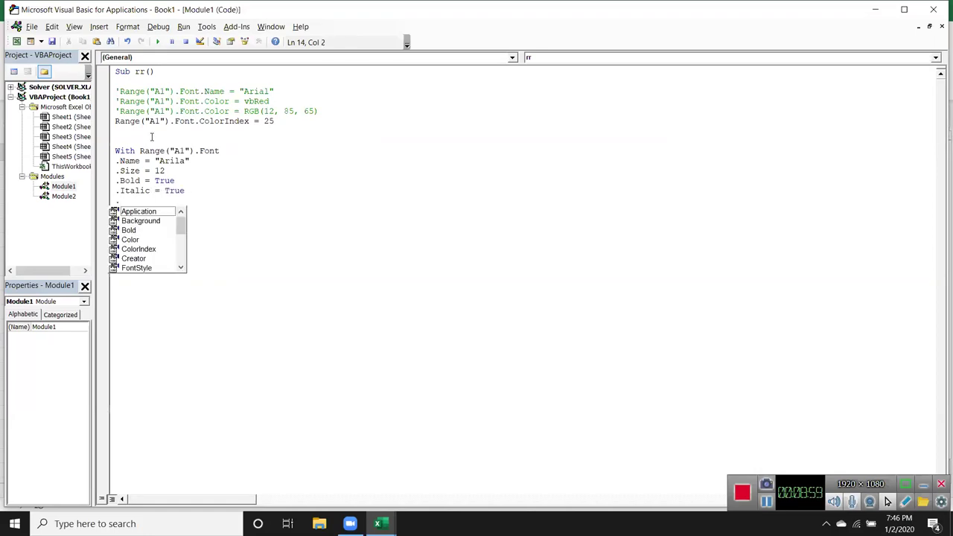
pyautogui.write('un')
pyautogui.press('Tab')
pyautogui.write('=true')
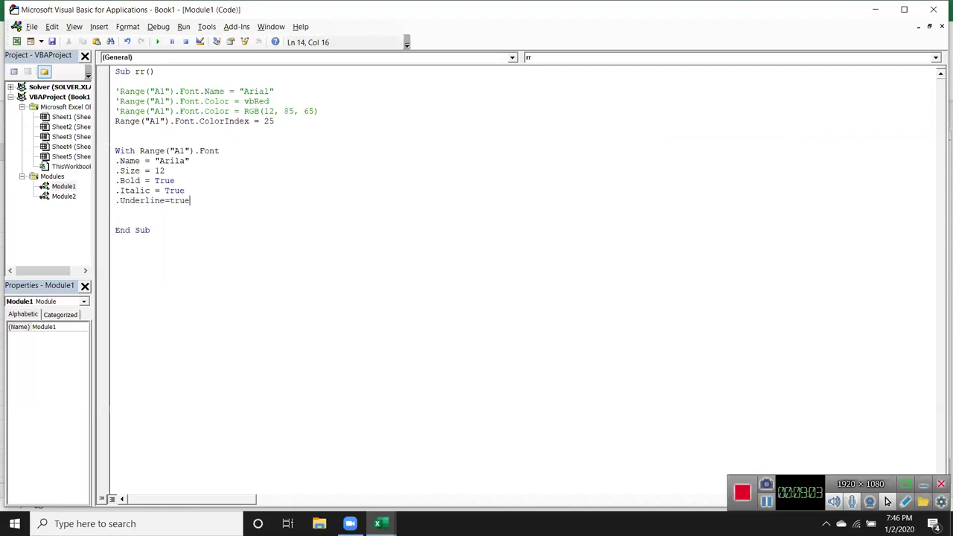
pyautogui.press('Return')
# - Close the block with End With
pyautogui.write('end ')
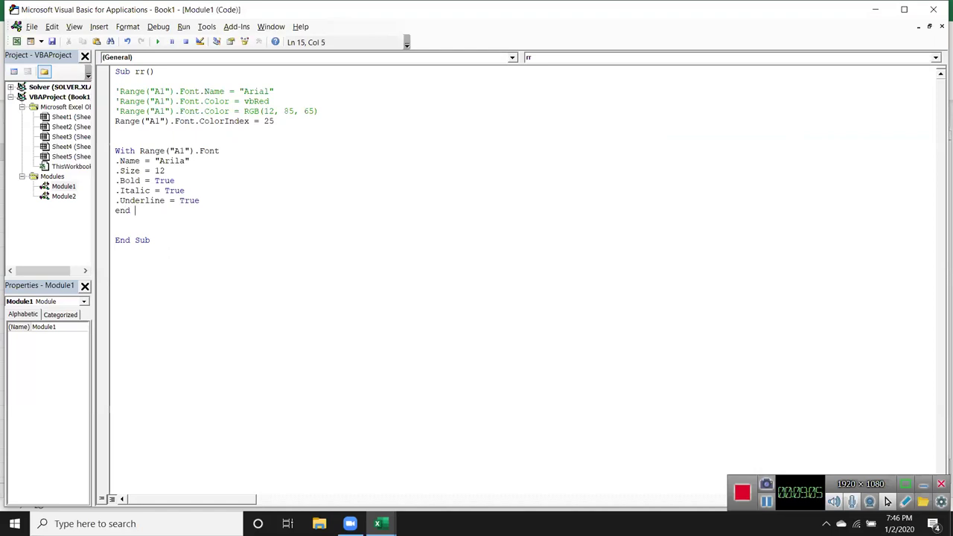
pyautogui.write('th')
pyautogui.press('Return')
pyautogui.click(196, 200)
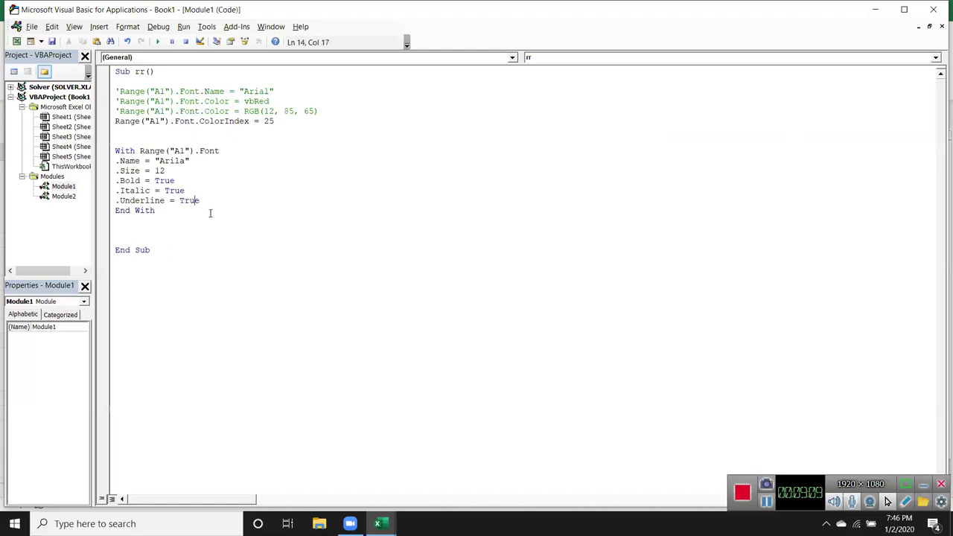
pyautogui.click(156, 222)
# - Start recording a new macro in Excel and browse the cell fill colour choices
pyautogui.hotkey('alt', 'F11')
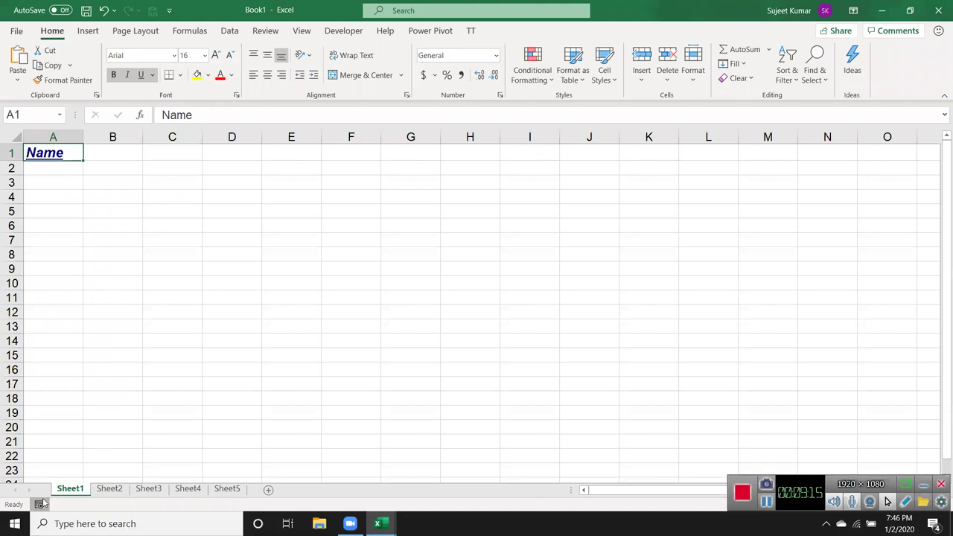
pyautogui.click(41, 505)
pyautogui.click(484, 281)
pyautogui.click(208, 76)
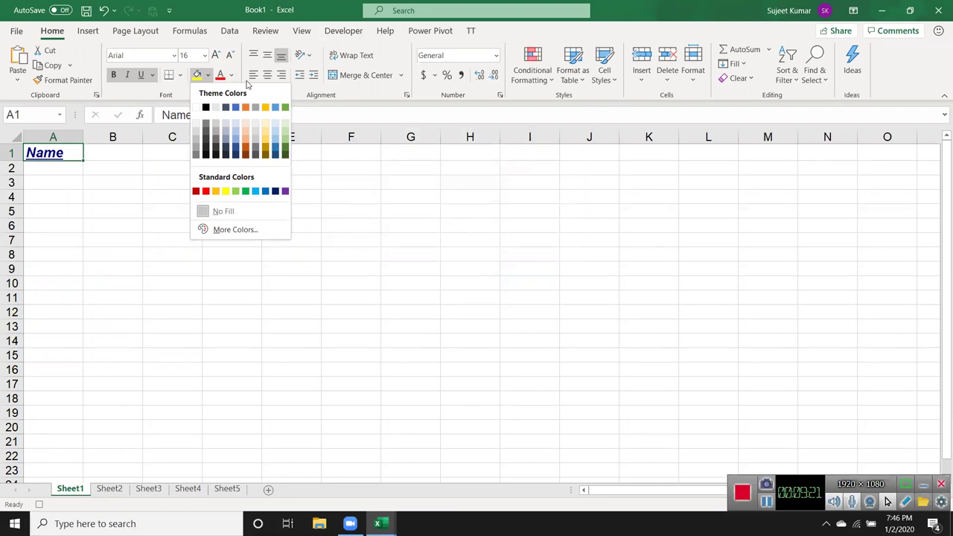
pyautogui.press('Escape')
# - Add a Range("A1").Interior.Color = vbGreen line after End With in macro rr
pyautogui.hotkey('alt', 'Tab')
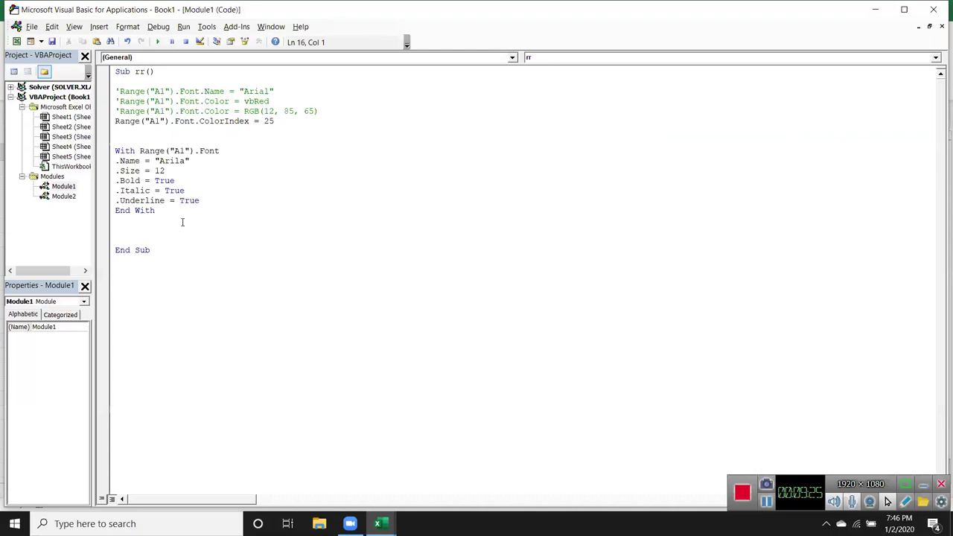
pyautogui.press('Return')
pyautogui.write('range(')
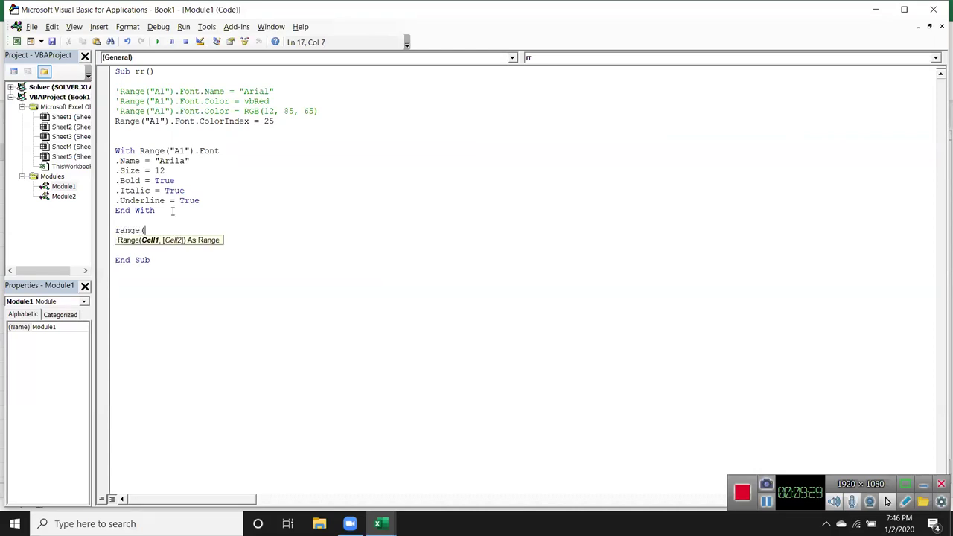
pyautogui.write('"A1"')
pyautogui.write(').in')
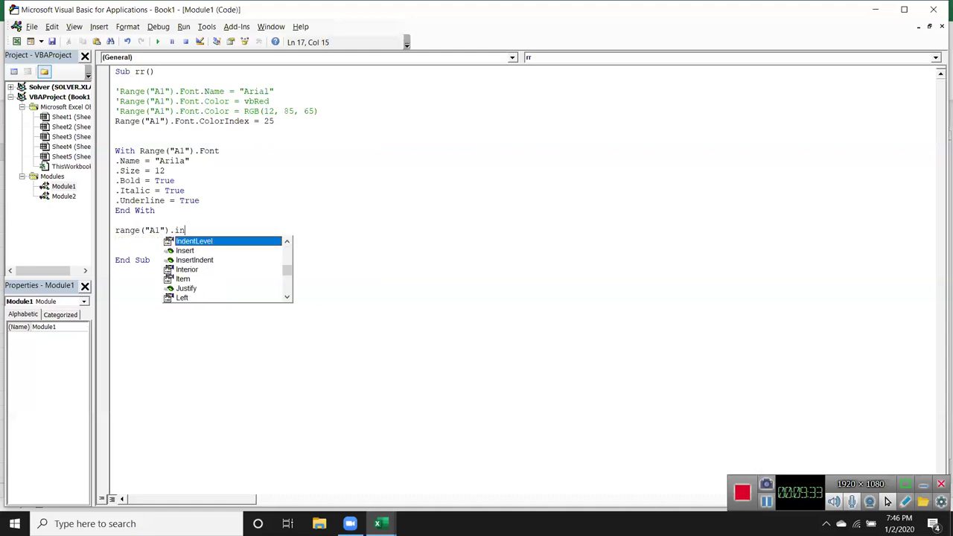
pyautogui.write('t')
pyautogui.press('Tab')
pyautogui.write('.co')
pyautogui.press('Tab')
pyautogui.write('=')
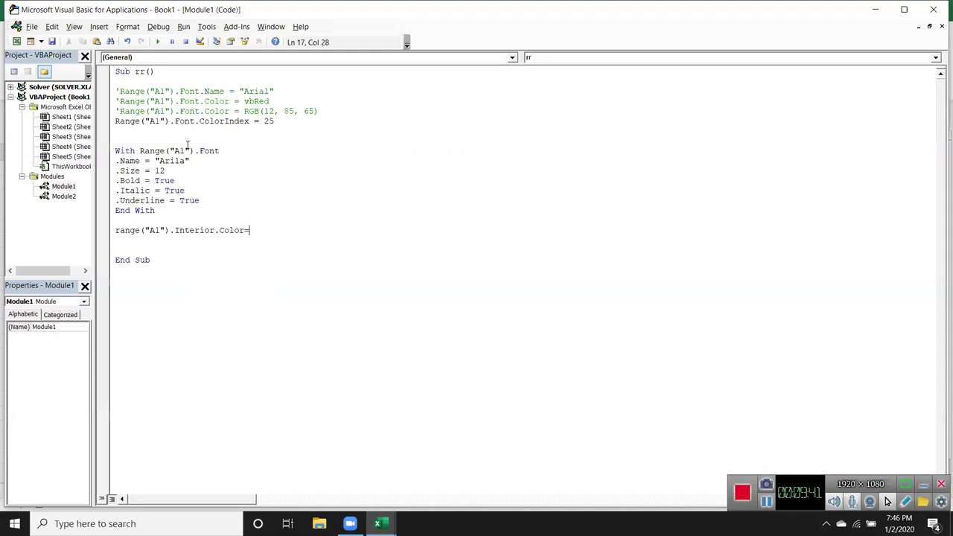
pyautogui.write('vbgreen')
pyautogui.press('Return')
pyautogui.press('Return')
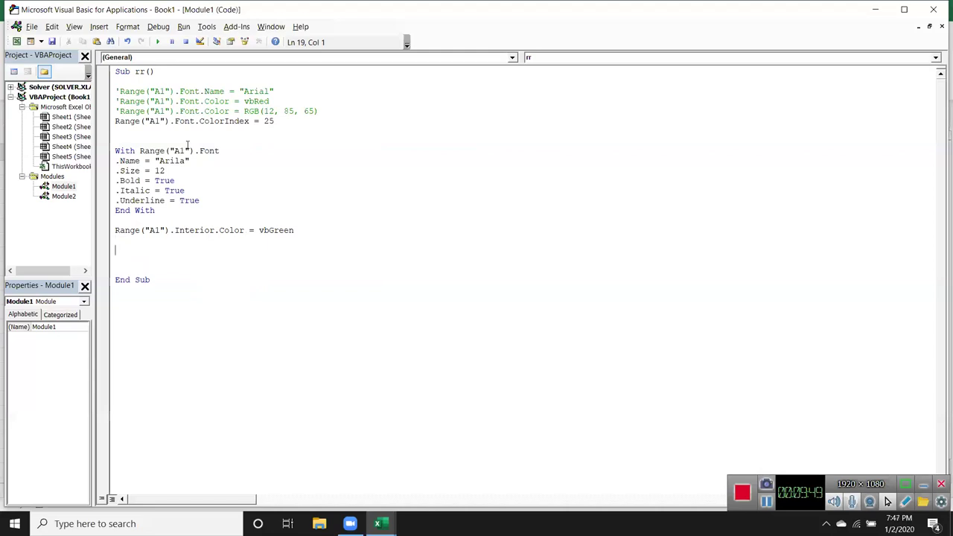
# - Centre then left-align Name in A1, and view the recorded code in Module2
pyautogui.hotkey('alt', 'F11')
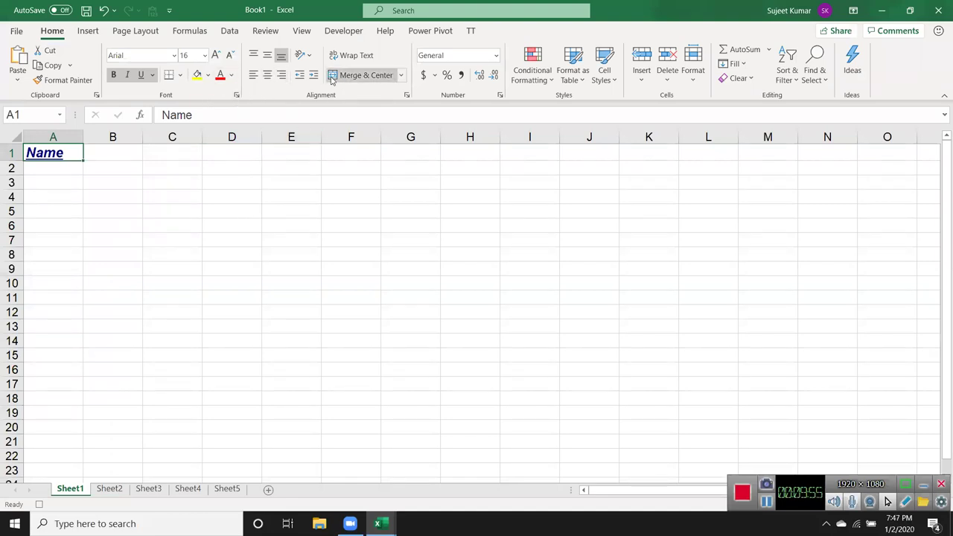
pyautogui.click(358, 76)
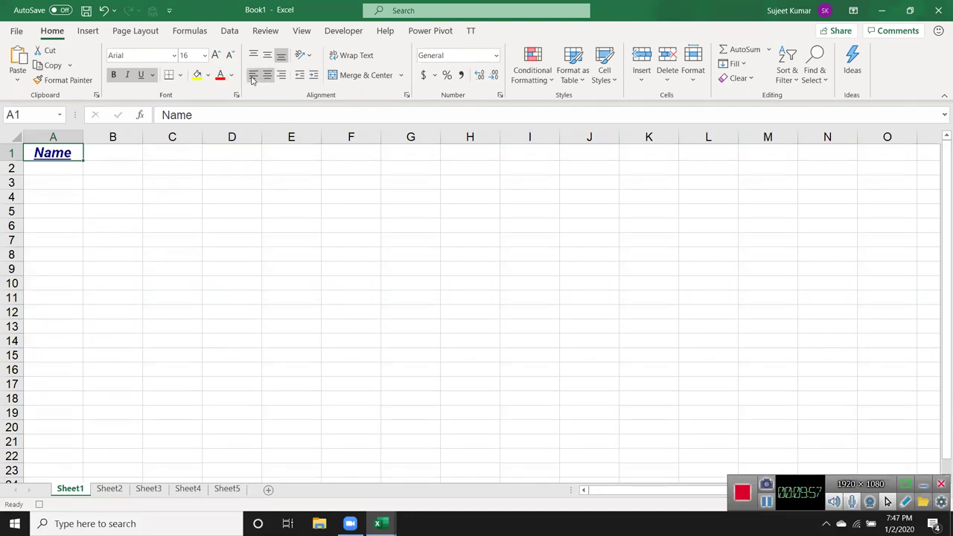
pyautogui.click(253, 75)
pyautogui.hotkey('alt', 'F11')
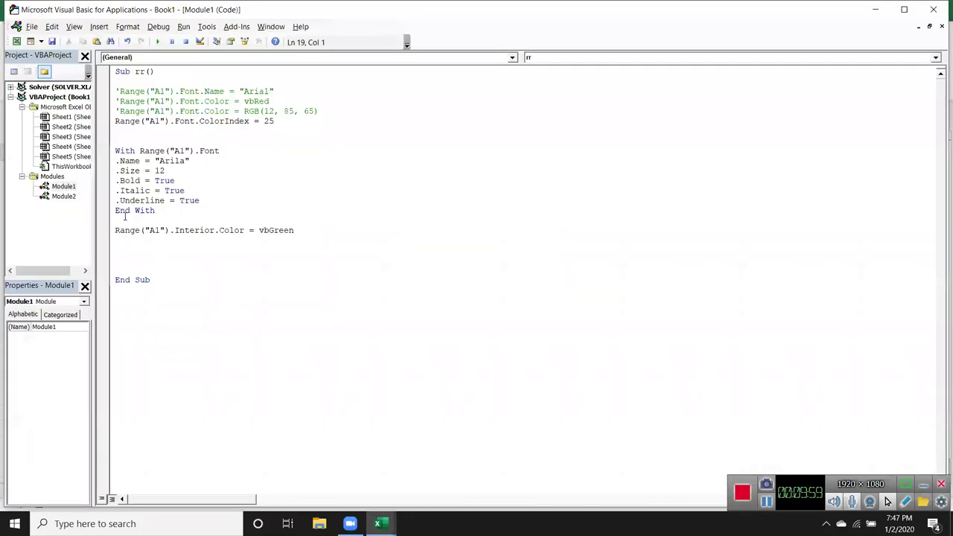
pyautogui.doubleClick(64, 196)
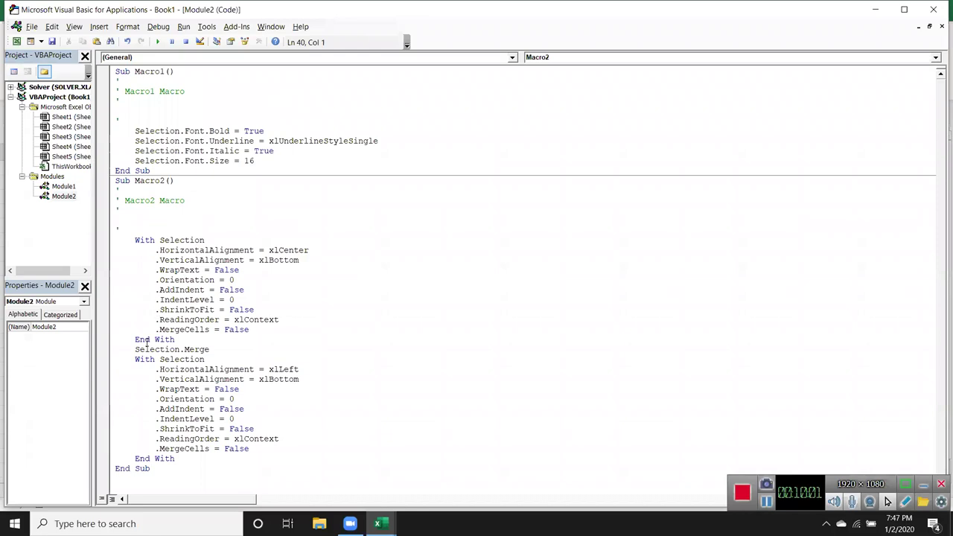
# - Delete Macro2's merge code, add a blank line, and inspect HorizontalAlignment = xlCenter before returning to Excel
pyautogui.moveTo(135, 349); pyautogui.dragTo(179, 461)
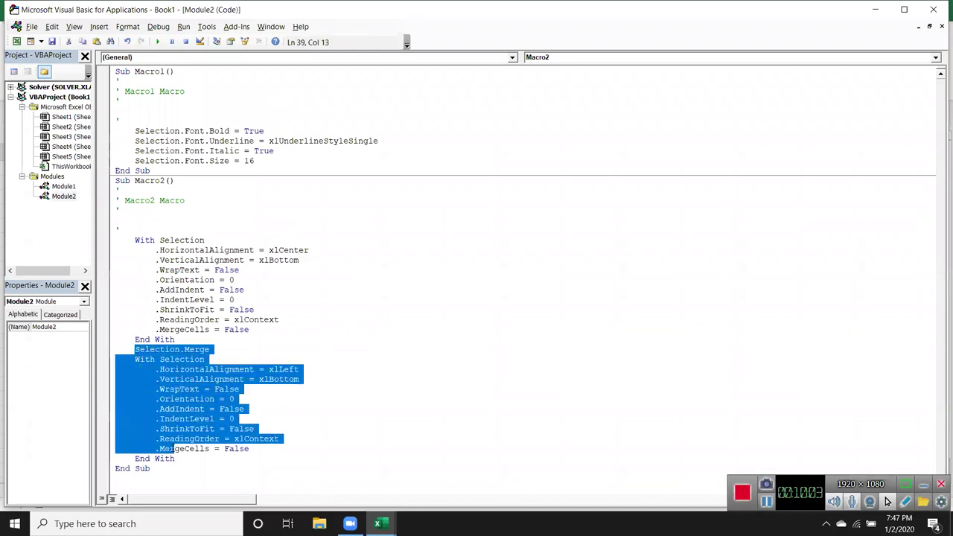
pyautogui.press('Delete')
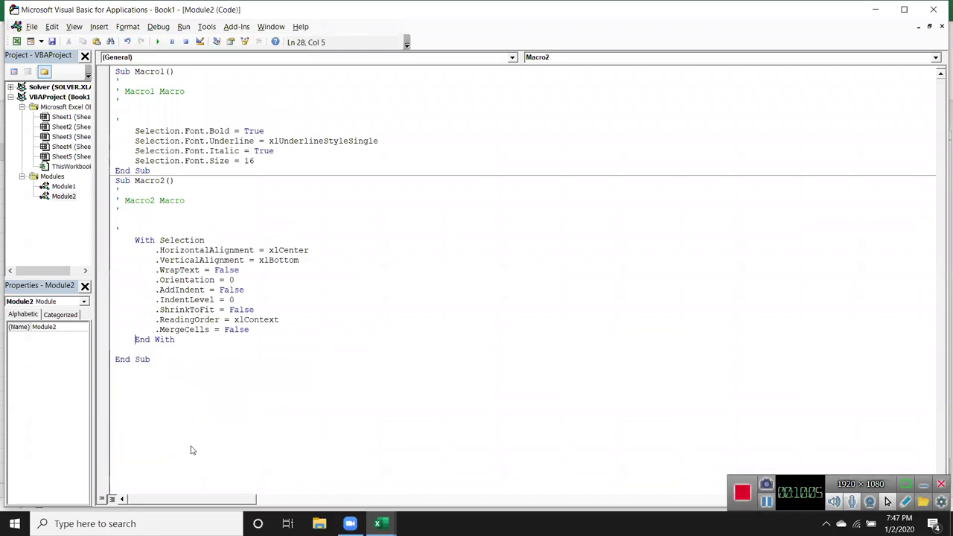
pyautogui.click(186, 347)
pyautogui.press('Return')
pyautogui.doubleClick(211, 250)
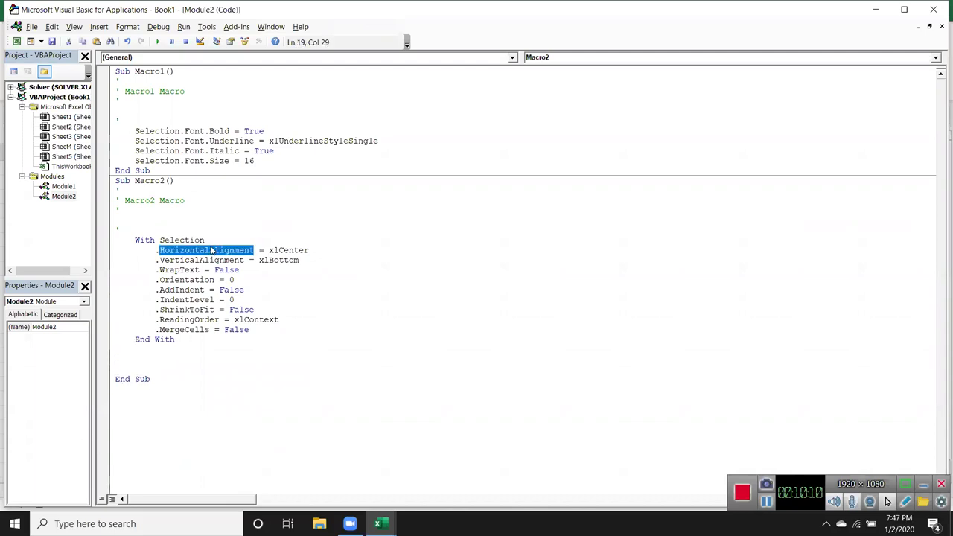
pyautogui.doubleClick(308, 251)
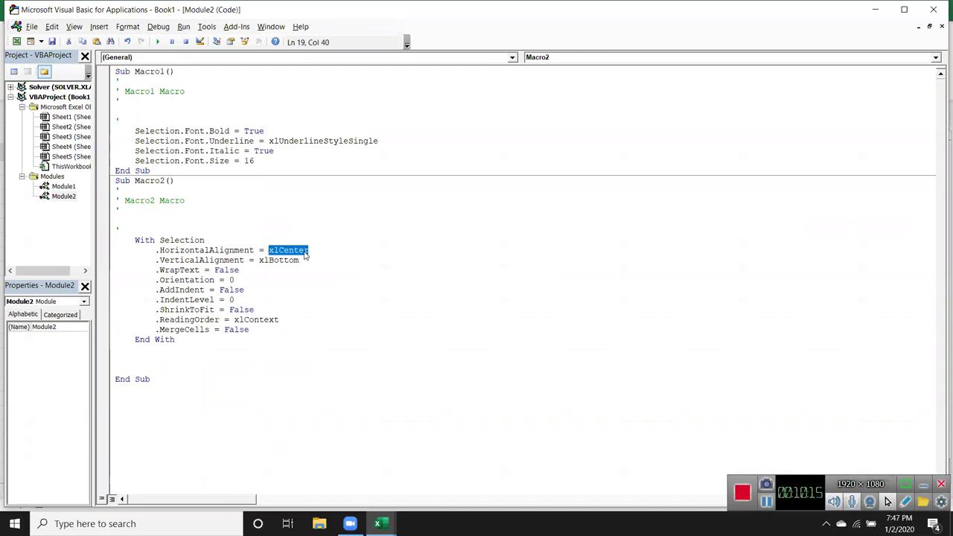
pyautogui.hotkey('alt', 'Tab')
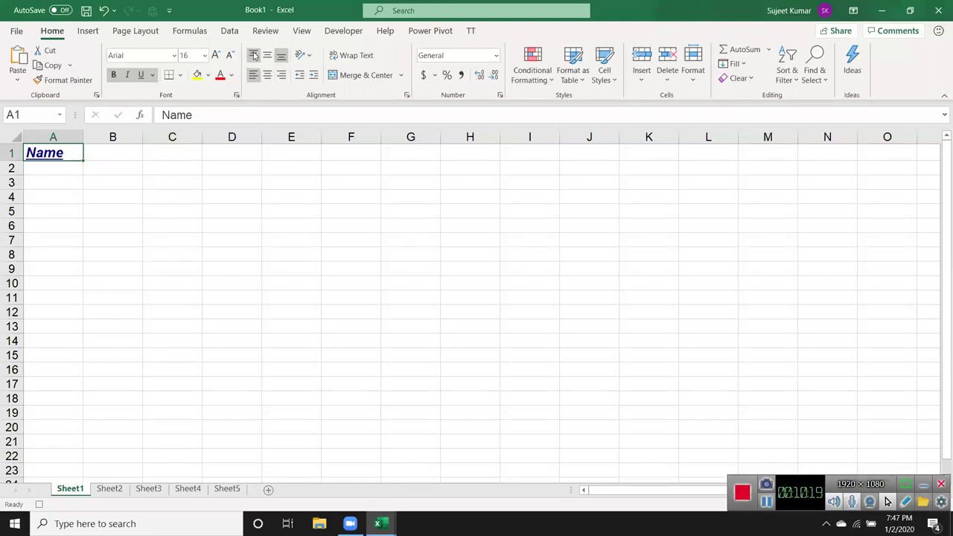
# - Compare Macro2's VerticalAlignment, WrapText and Orientation properties with the worksheet controls
pyautogui.hotkey('alt', 'Tab')
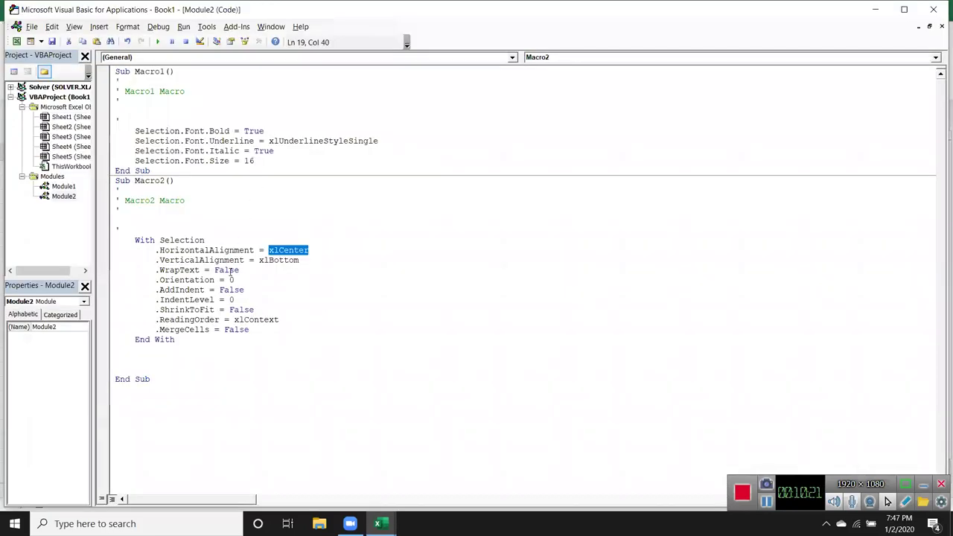
pyautogui.doubleClick(225, 261)
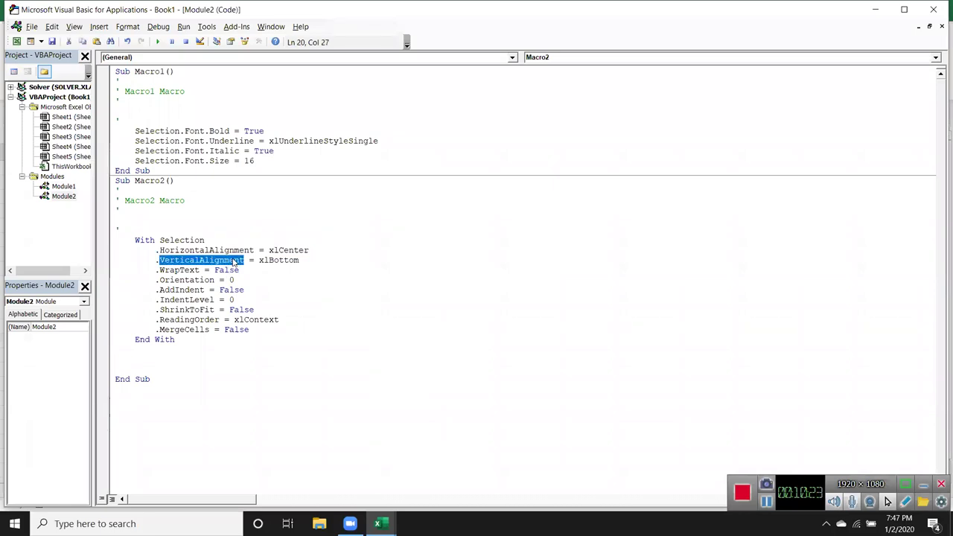
pyautogui.click(190, 270)
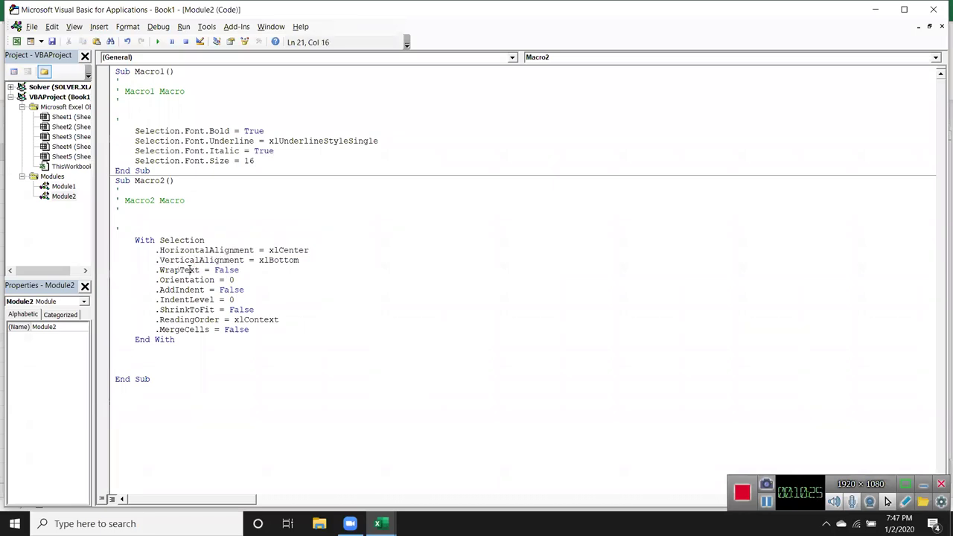
pyautogui.hotkey('alt', 'F11')
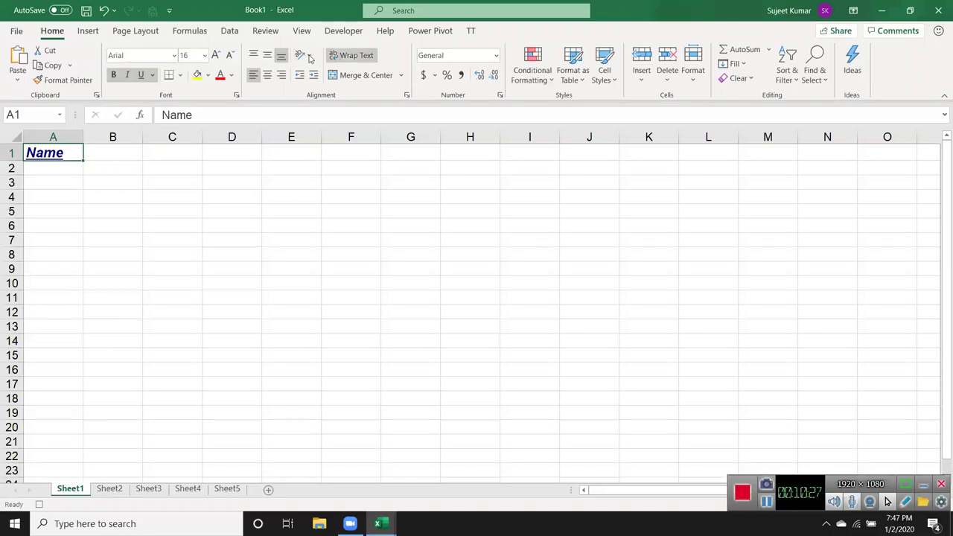
pyautogui.hotkey('alt', 'F11')
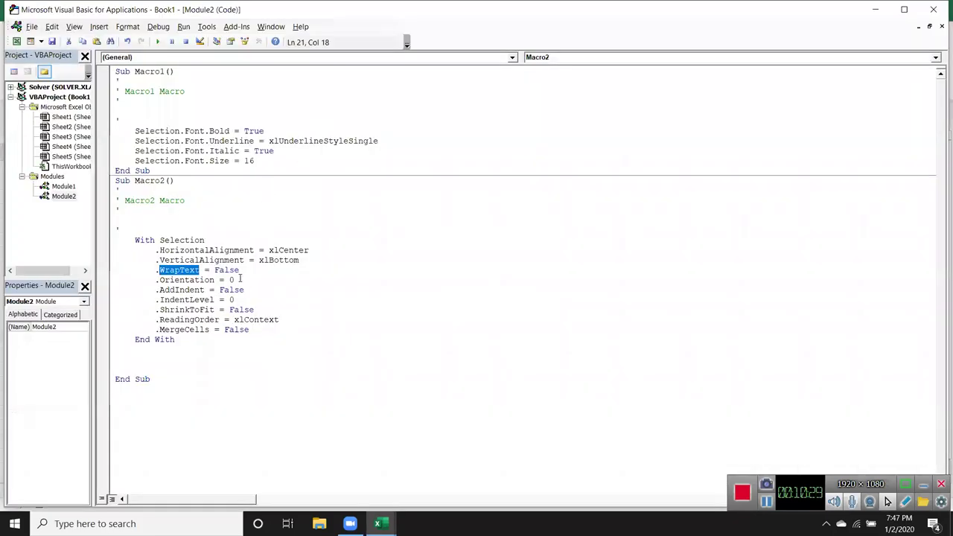
pyautogui.doubleClick(211, 280)
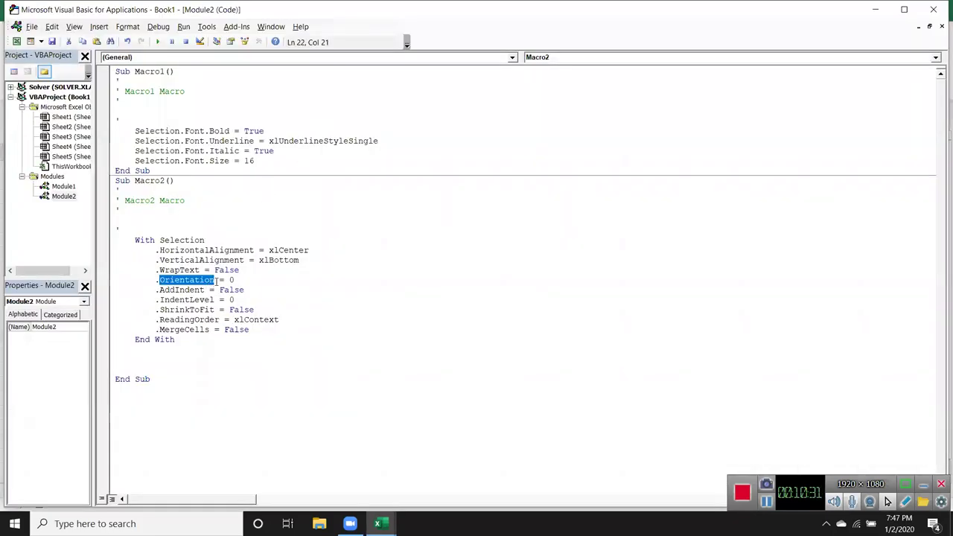
# - Browse the text orientation options without changing A1, then inspect the AddIndent property
pyautogui.hotkey('alt', 'F11')
pyautogui.click(303, 55)
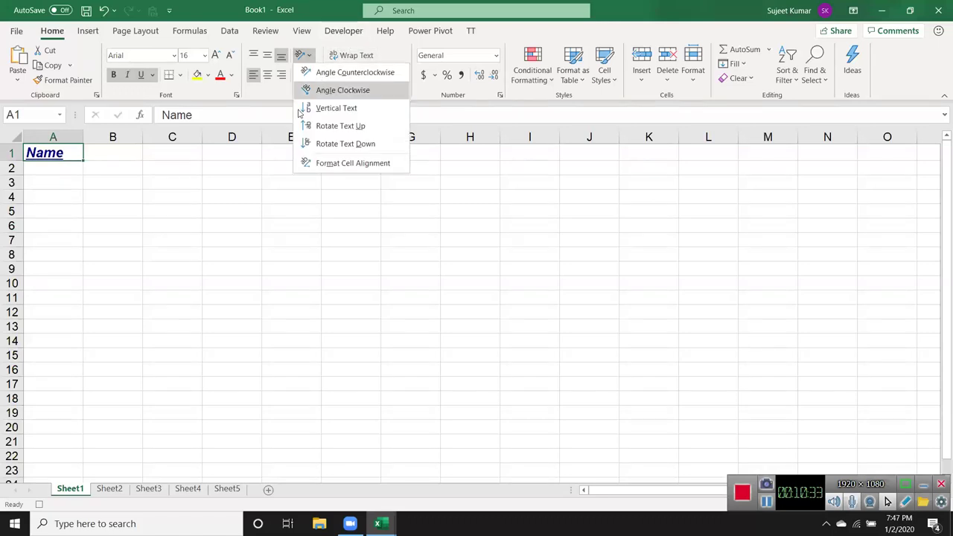
pyautogui.press('Escape')
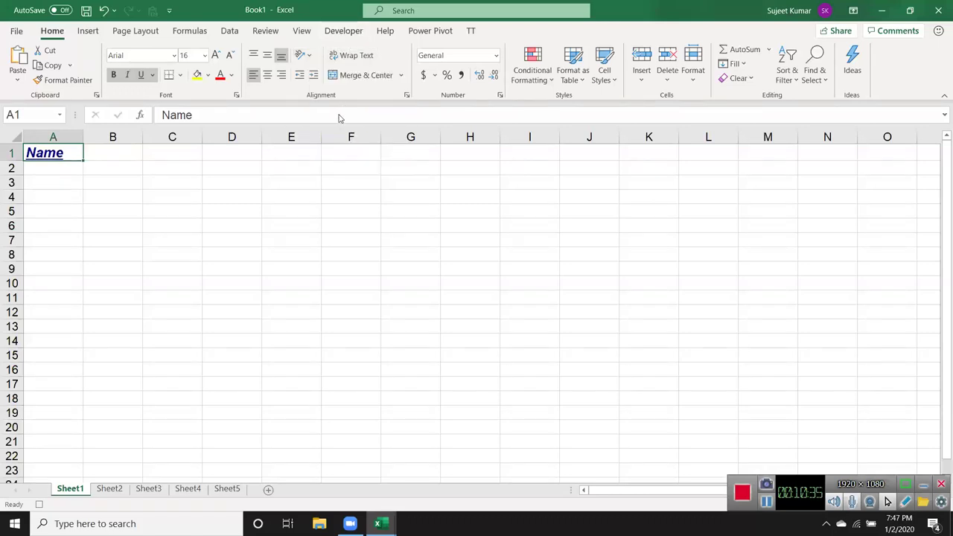
pyautogui.hotkey('alt', 'F11')
pyautogui.doubleClick(195, 290)
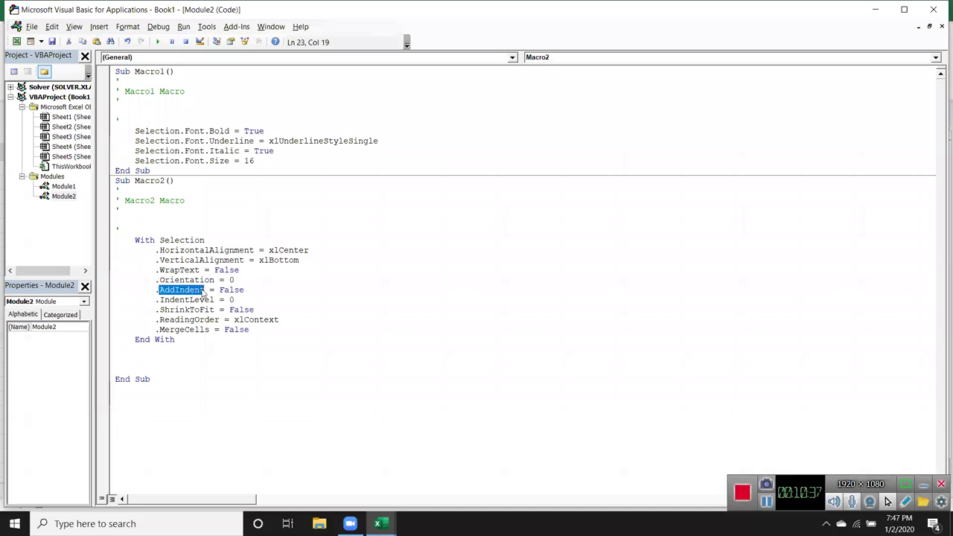
pyautogui.hotkey('alt', 'F11')
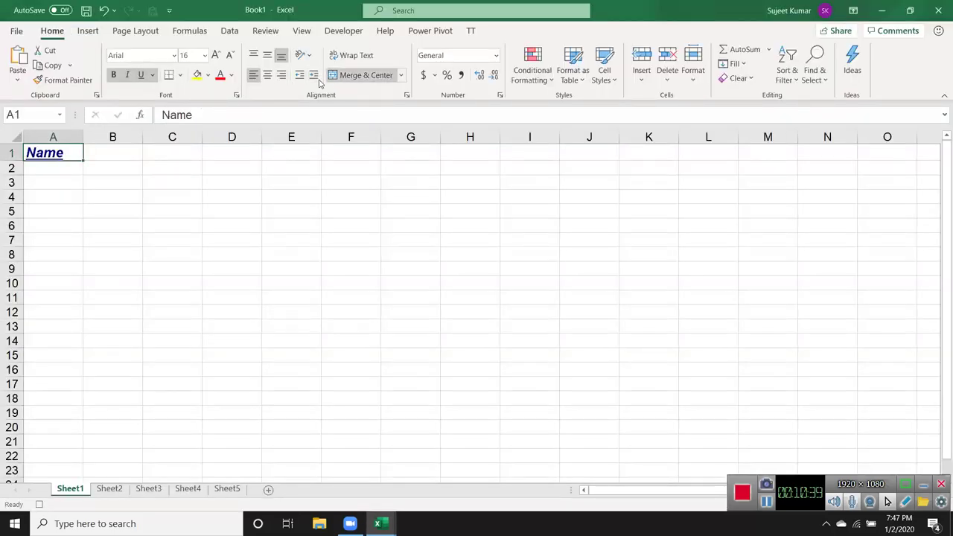
# - Increase A1's indent twice and decrease it once, leaving it one level indented
pyautogui.click(314, 76)
pyautogui.click(314, 76)
pyautogui.click(300, 78)
pyautogui.hotkey('alt', 'Tab')
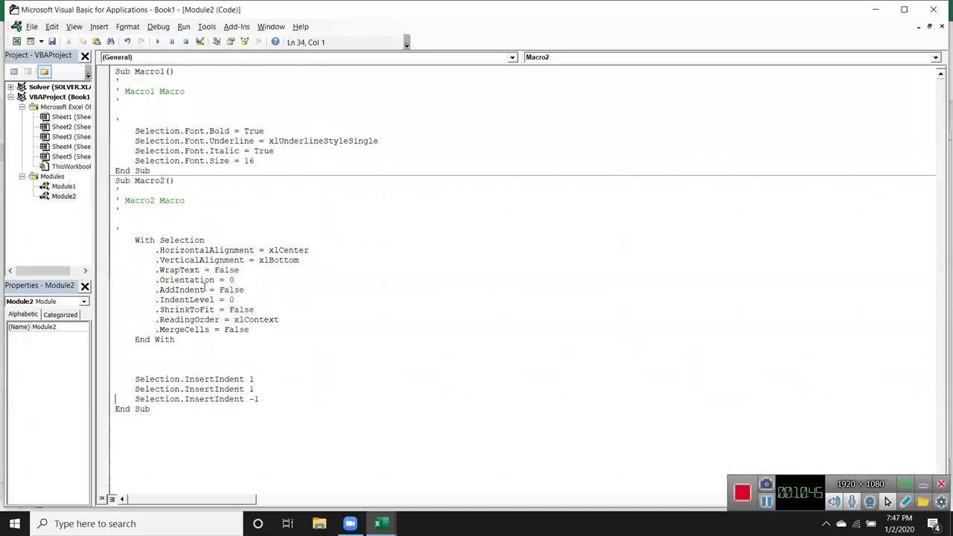
pyautogui.moveTo(243, 290)
pyautogui.mouseDown()
pyautogui.moveTo(224, 292)
pyautogui.moveTo(239, 299)
pyautogui.mouseUp()
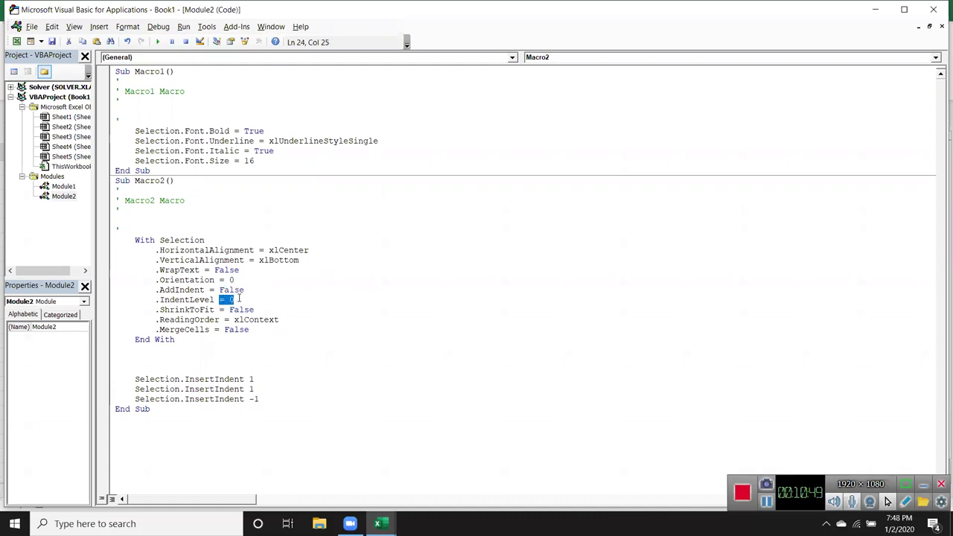
pyautogui.moveTo(263, 404); pyautogui.dragTo(239, 402)
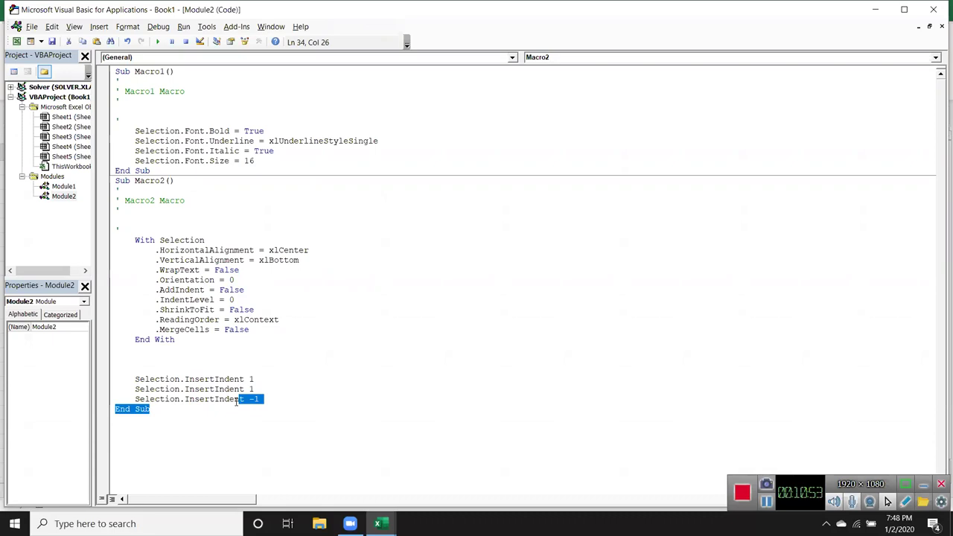
pyautogui.click(232, 354)
pyautogui.click(200, 310)
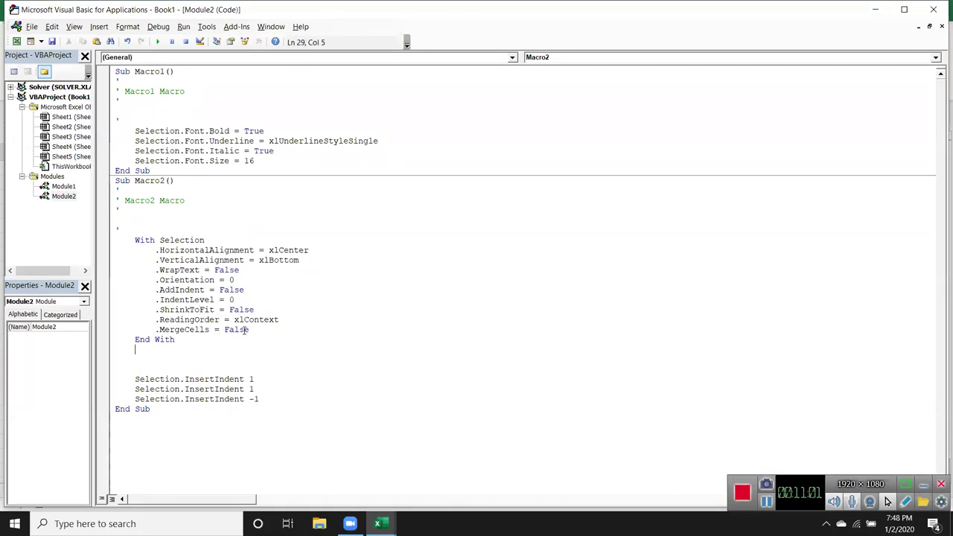
pyautogui.moveTo(253, 360)
pyautogui.mouseDown()
pyautogui.moveTo(155, 234)
pyautogui.moveTo(135, 240)
pyautogui.mouseUp()
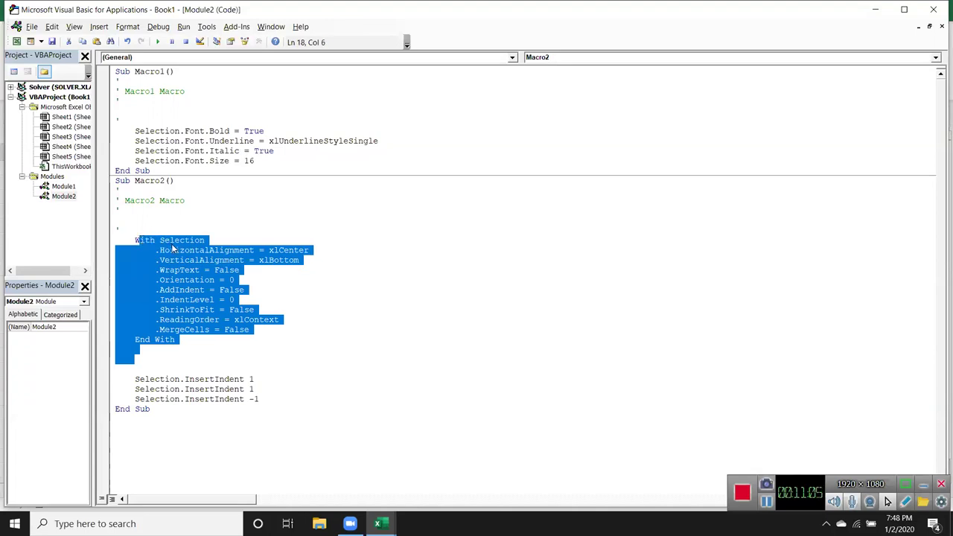
pyautogui.moveTo(258, 380)
pyautogui.mouseDown()
pyautogui.moveTo(137, 389)
pyautogui.moveTo(130, 379)
pyautogui.mouseUp()
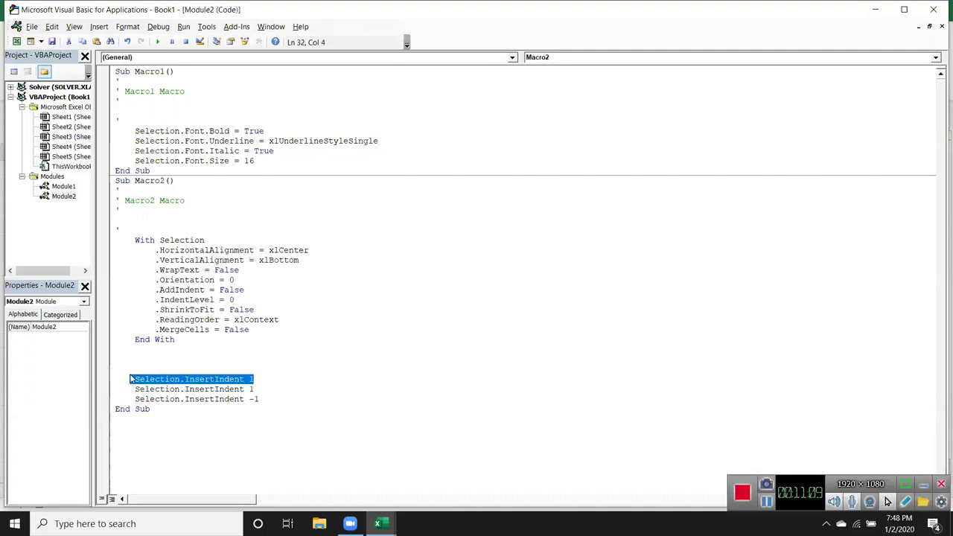
pyautogui.moveTo(175, 340); pyautogui.dragTo(121, 191)
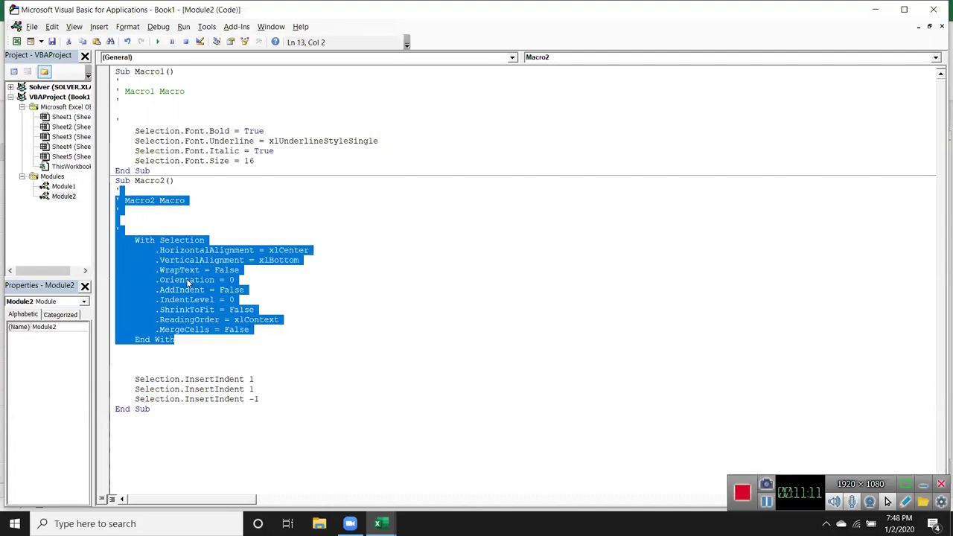
pyautogui.click(174, 427)
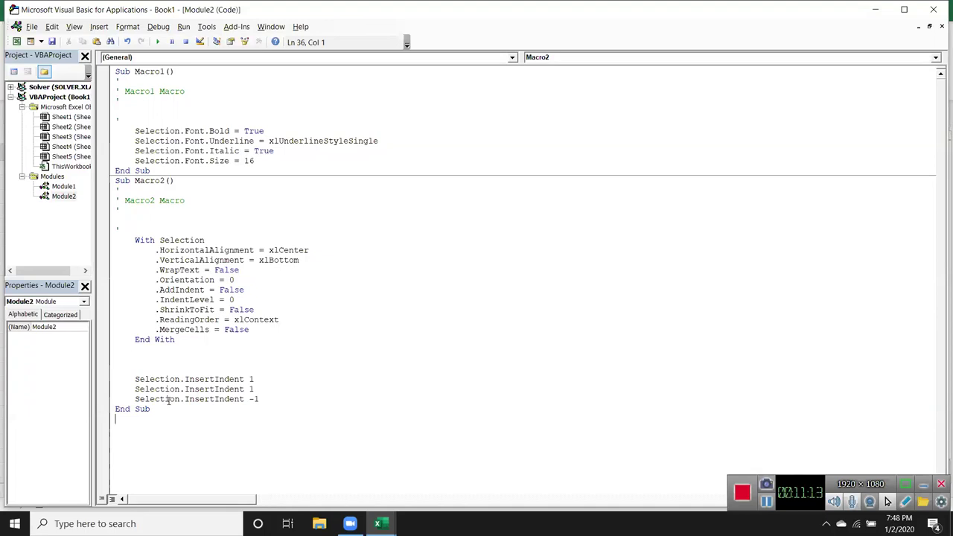
pyautogui.hotkey('alt', 'F11')
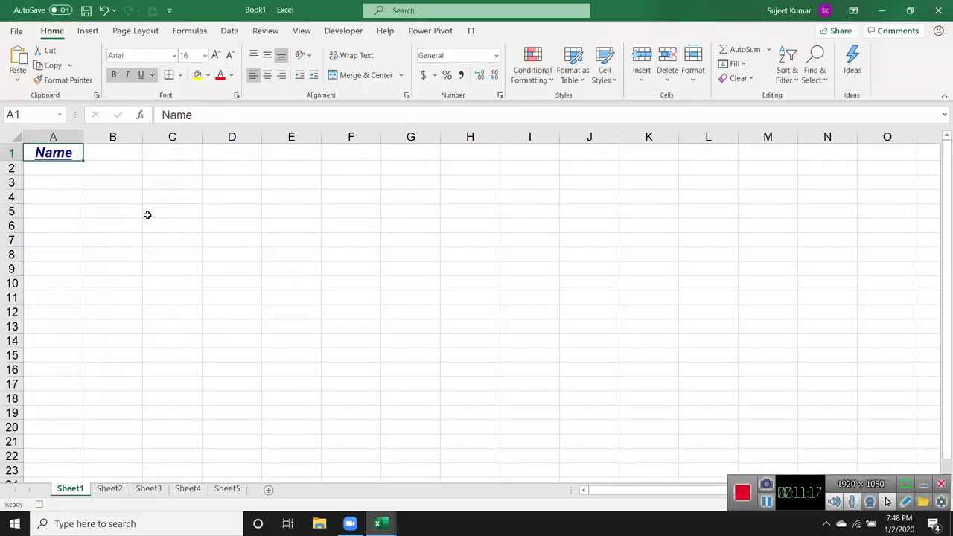
pyautogui.hotkey('alt', 'F11')
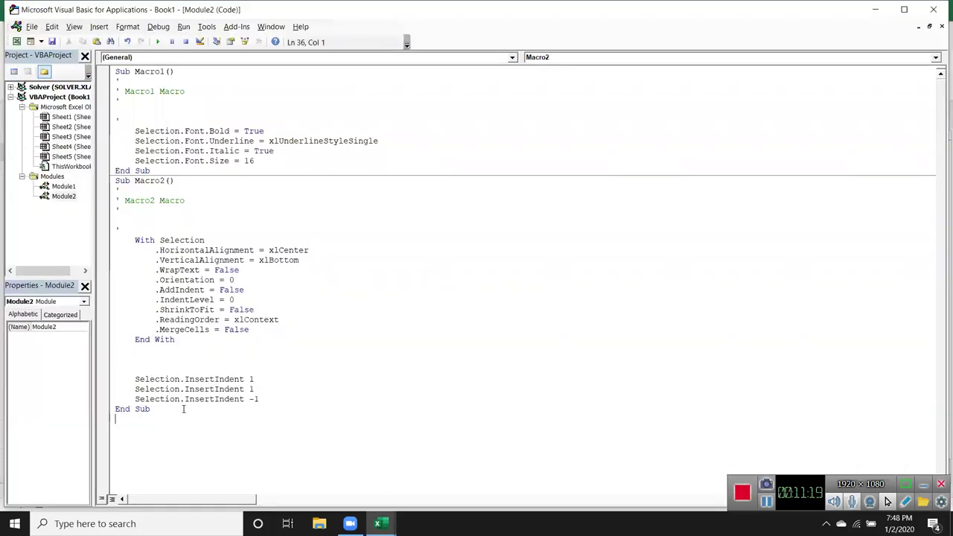
# - Add a Range("A1").Borders.LineStyle = 1 line to macro rr, then return to Excel
pyautogui.doubleClick(63, 187)
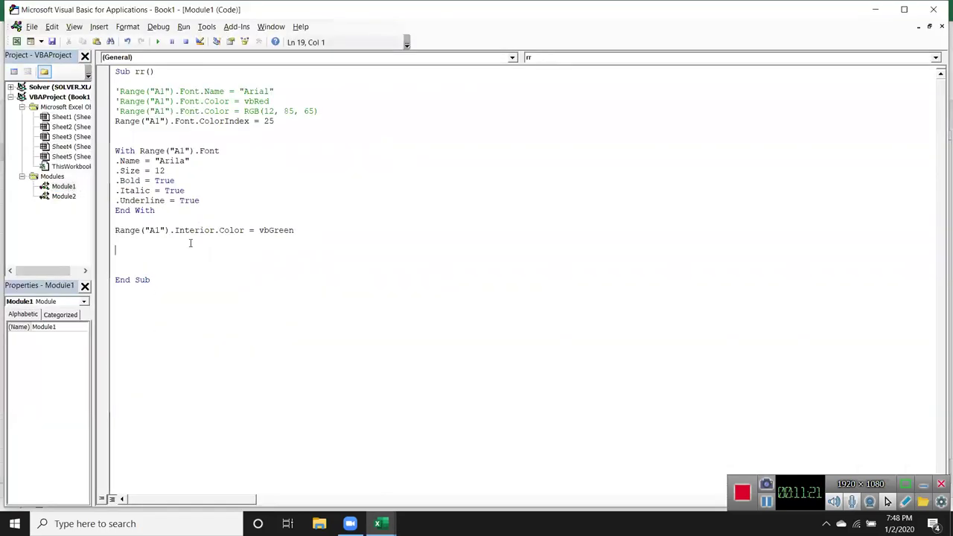
pyautogui.press('Return')
pyautogui.write('ange("A1")')
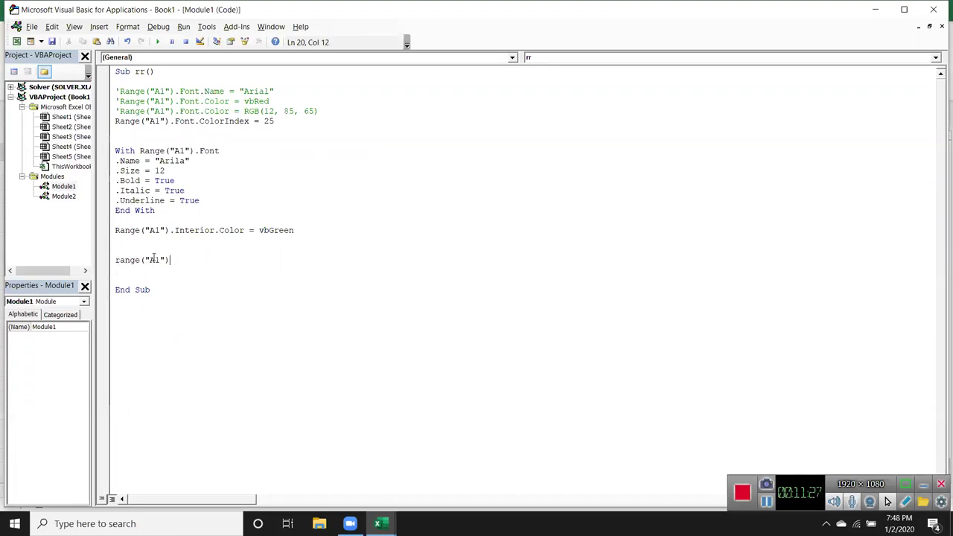
pyautogui.write('.bo')
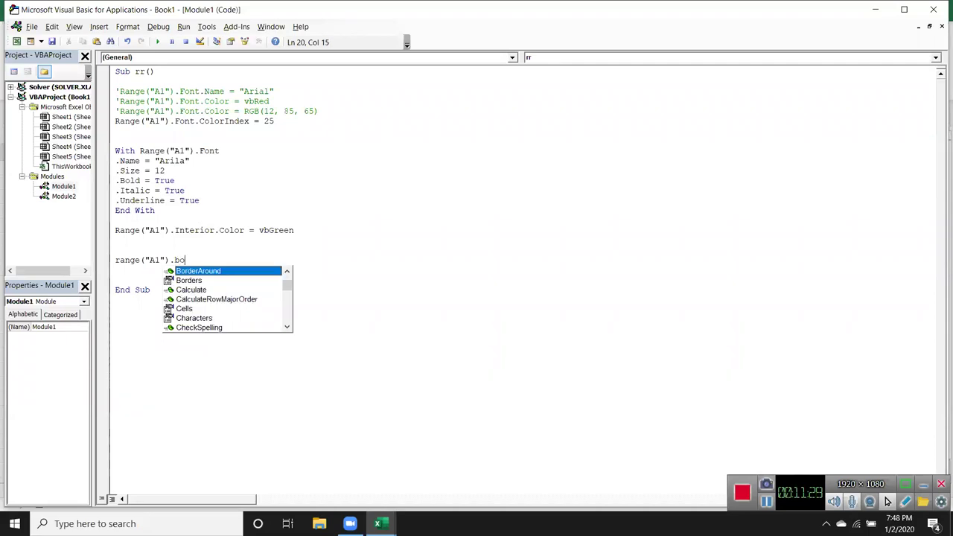
pyautogui.press('Escape')
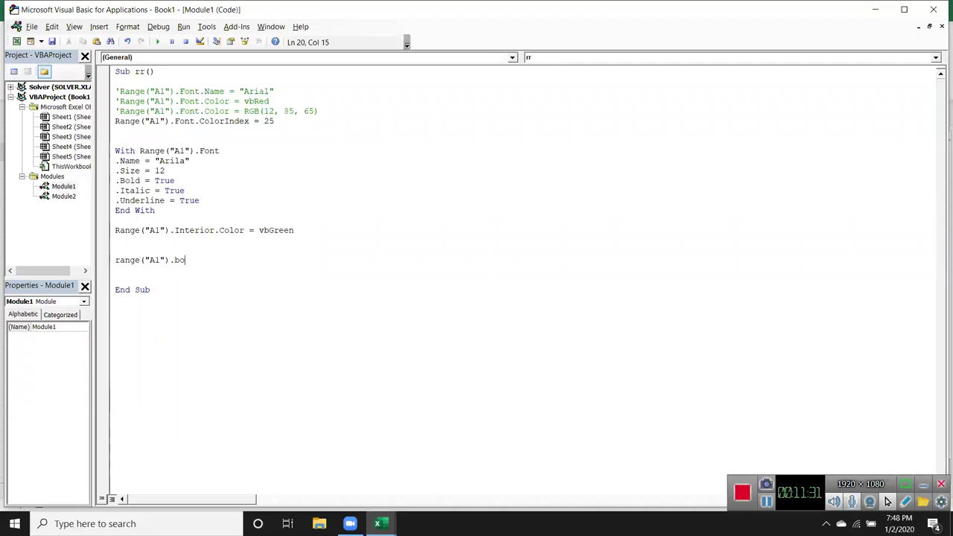
pyautogui.press('BackSpace')
pyautogui.press('BackSpace')
pyautogui.press('BackSpace')
pyautogui.write('bo')
pyautogui.press('Down')
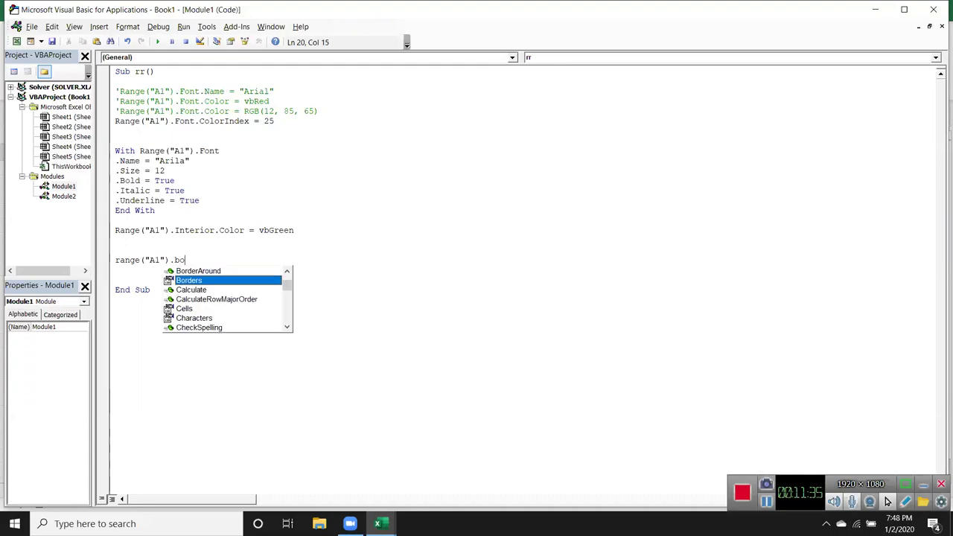
pyautogui.press('Tab')
pyautogui.write('.li')
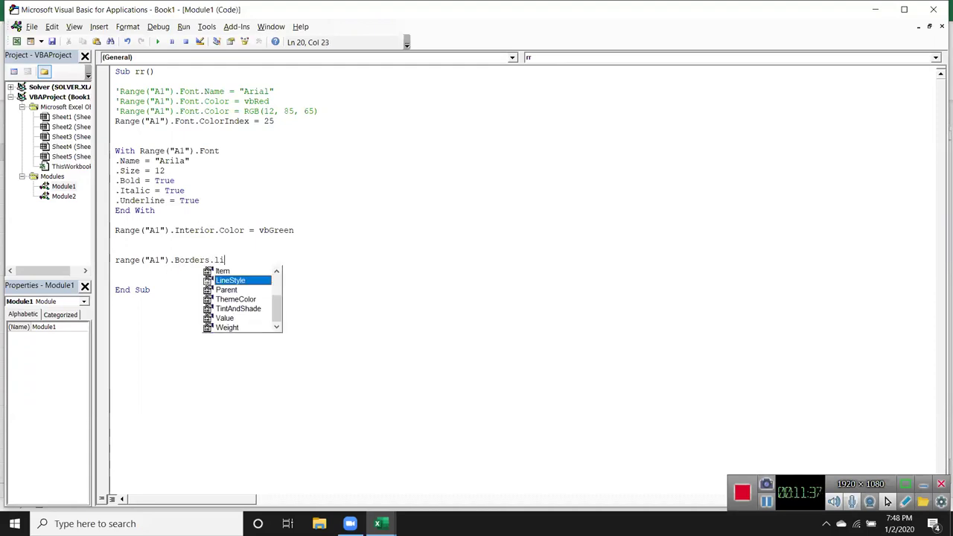
pyautogui.press('Tab')
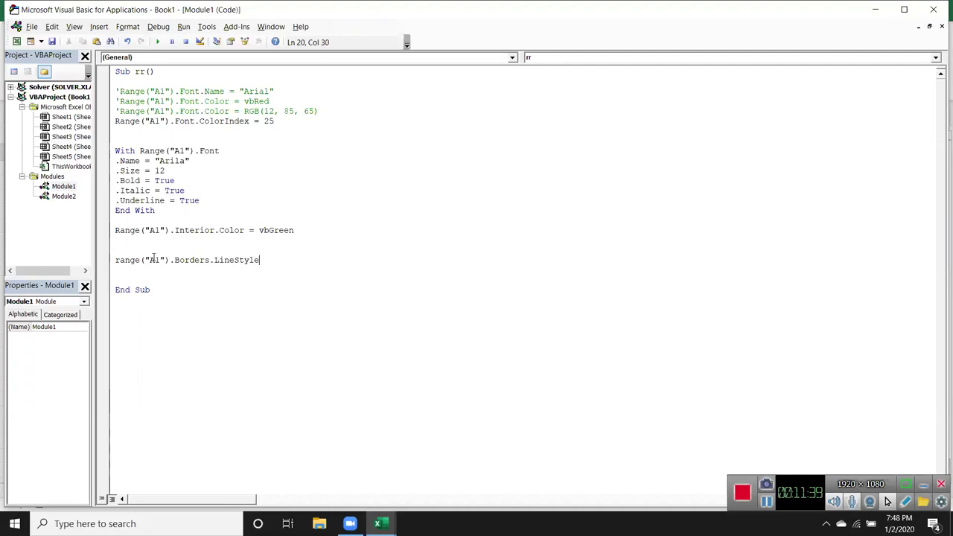
pyautogui.write('= 1')
pyautogui.press('Return')
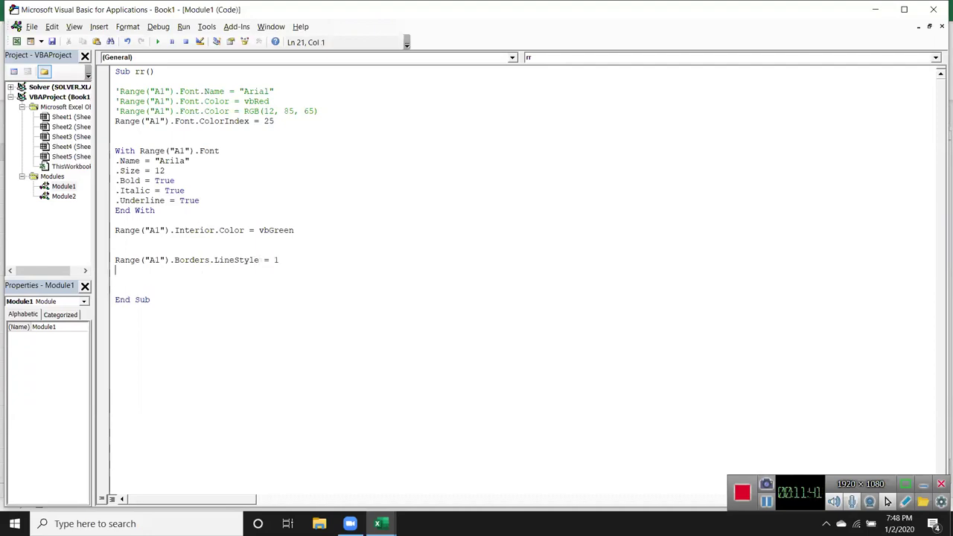
pyautogui.hotkey('alt', 'F11')
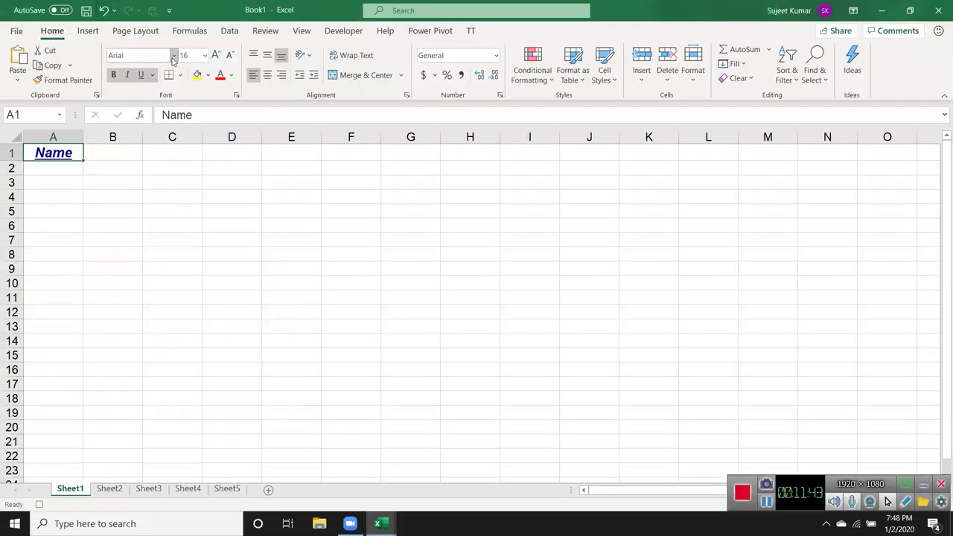
# - Apply All Borders to A1, then pick a line style in Format Cells' Border tab and confirm
pyautogui.click(179, 74)
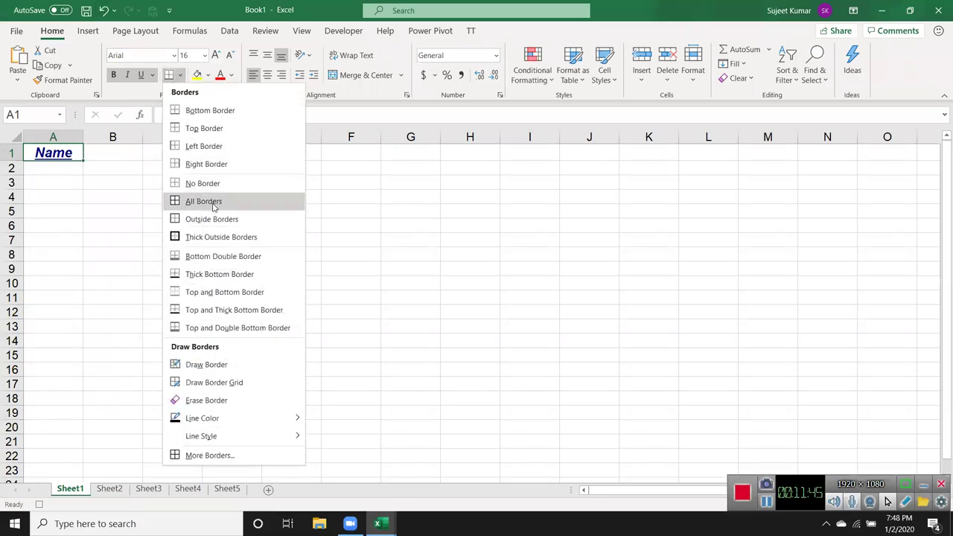
pyautogui.click(213, 203)
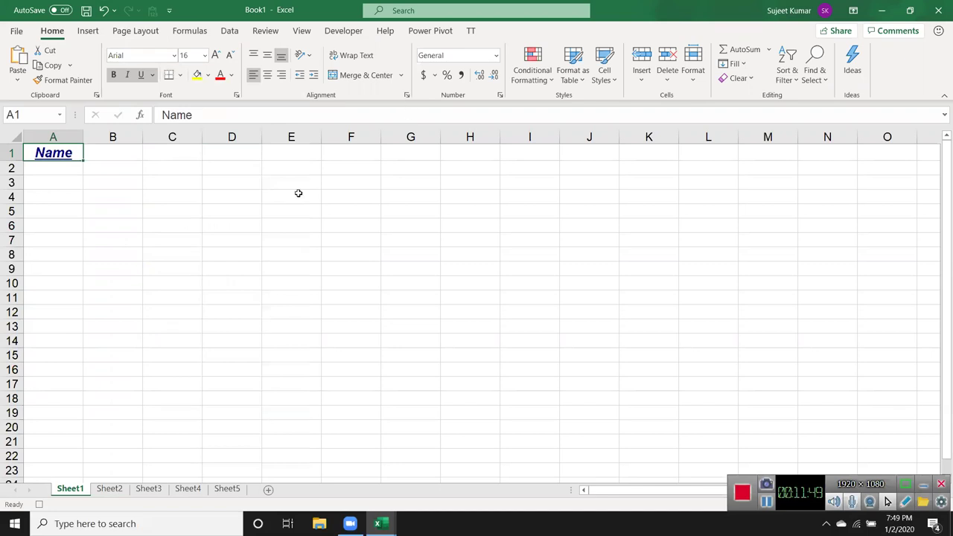
pyautogui.click(407, 95)
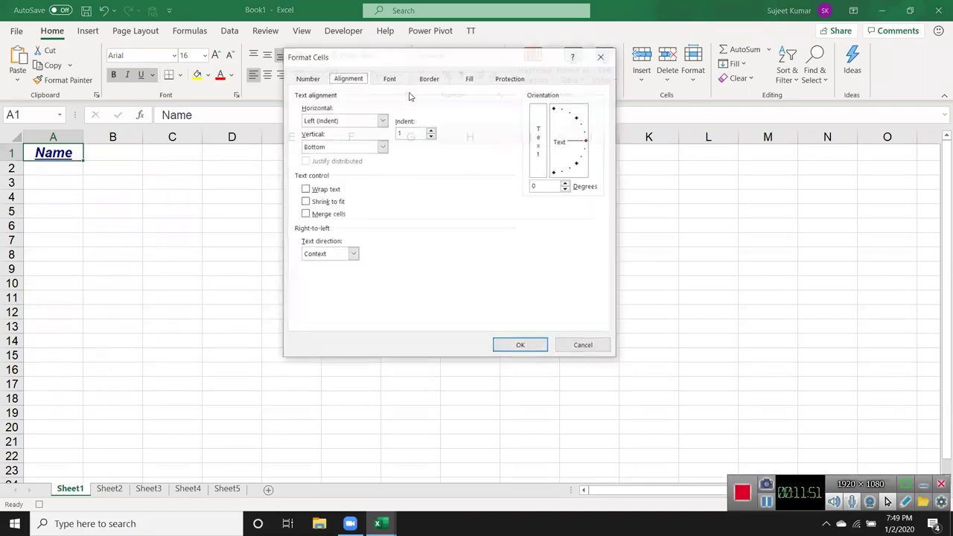
pyautogui.click(429, 78)
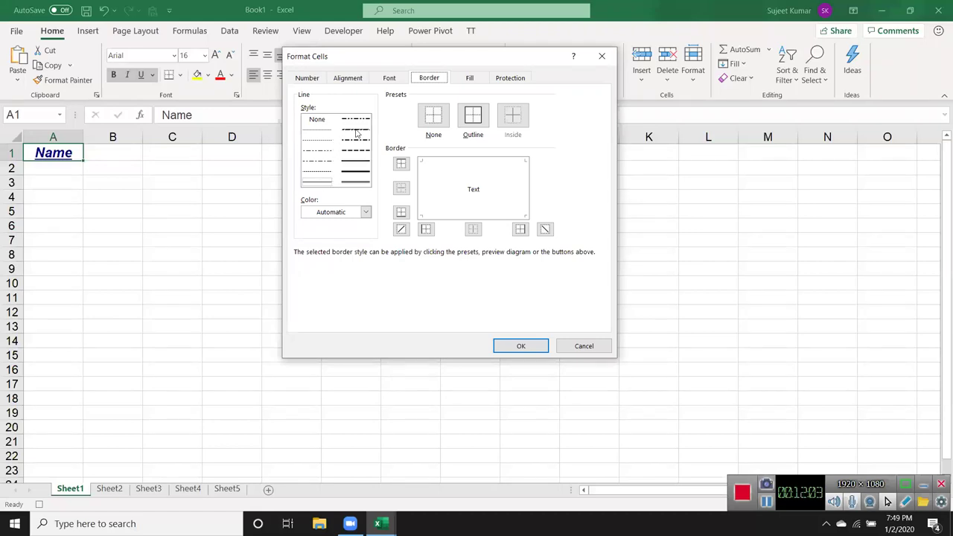
pyautogui.click(323, 168)
pyautogui.click(517, 345)
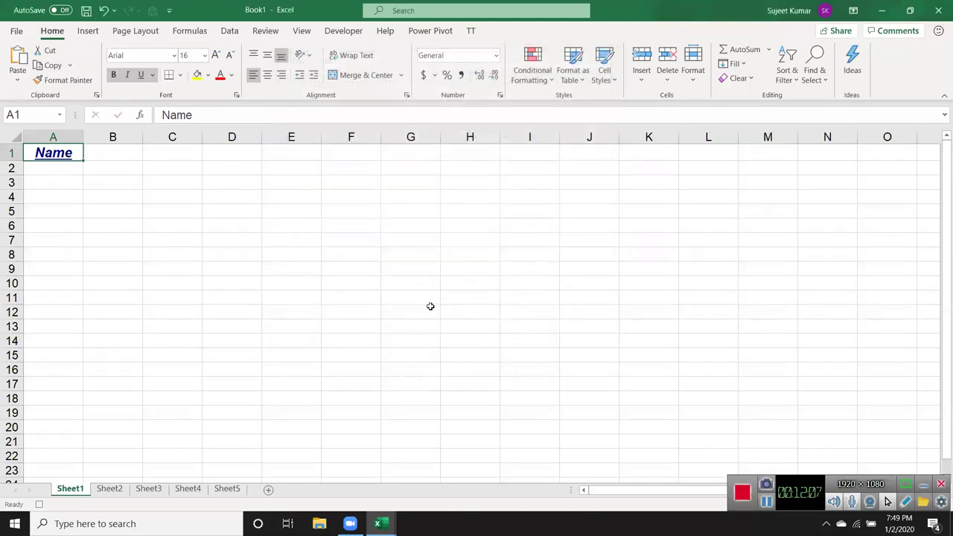
pyautogui.hotkey('alt', 'F11')
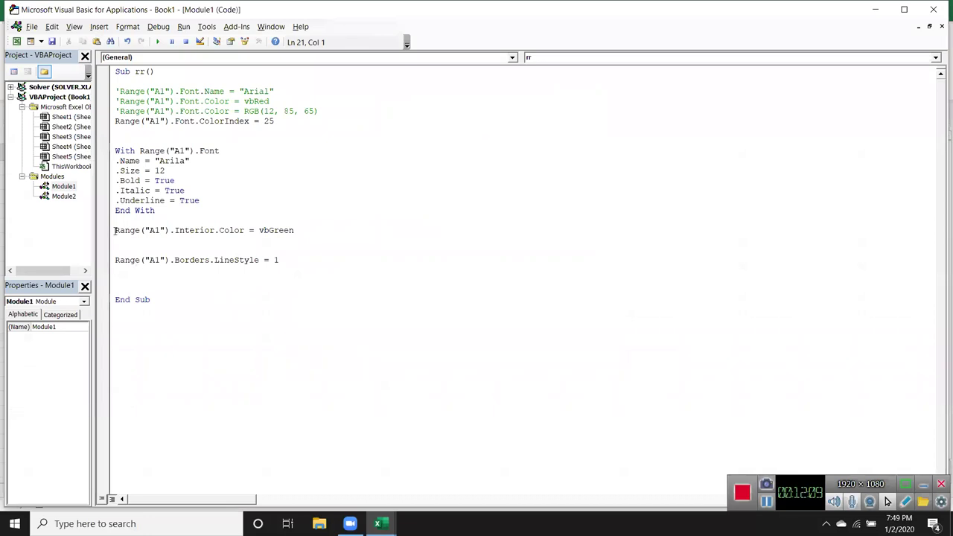
# - Open Module2 and insert blank lines before the xlInsideHorizontal border line
pyautogui.doubleClick(73, 198)
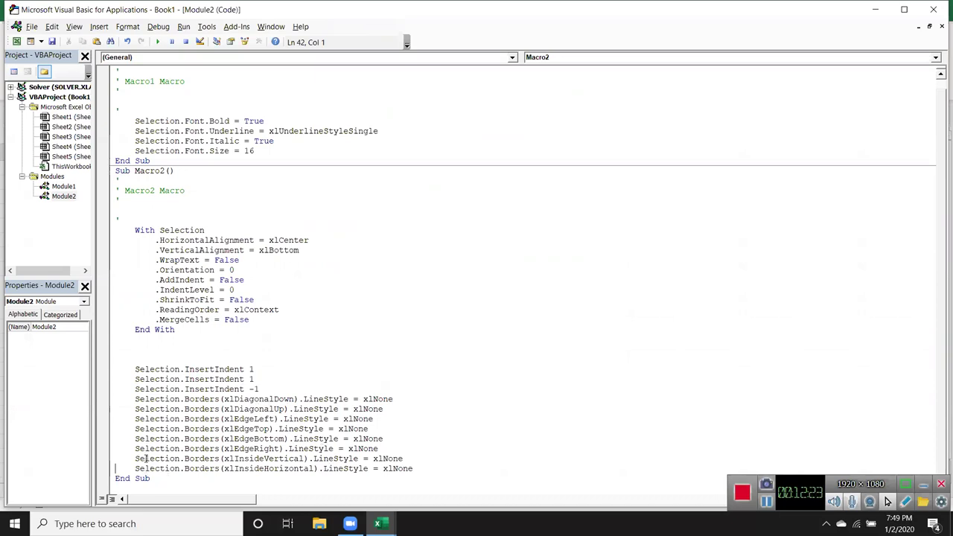
pyautogui.press('Return')
pyautogui.press('Return')
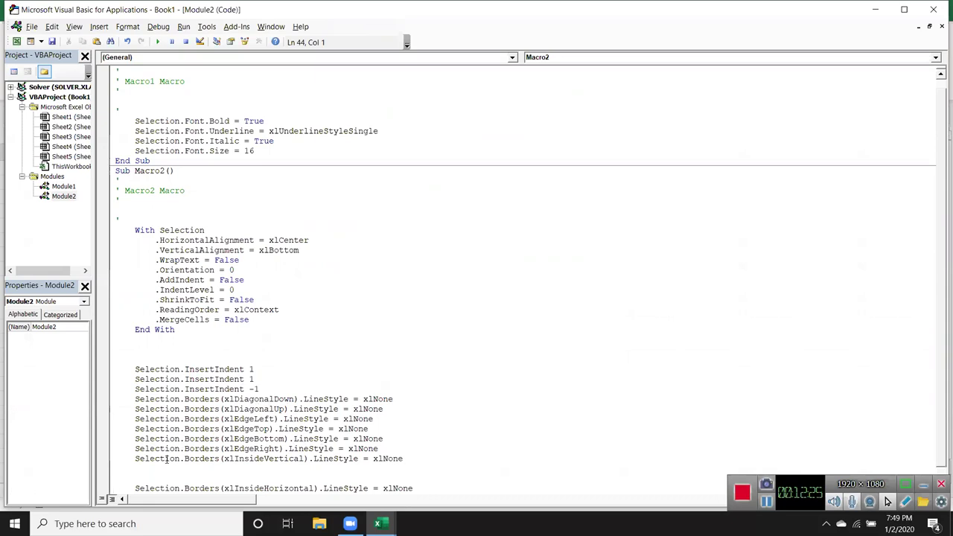
pyautogui.hotkey('alt', 'F11')
# - Give cell A1 a dash-dot-dot outline border from the Format Cells Border tab
pyautogui.click(196, 227)
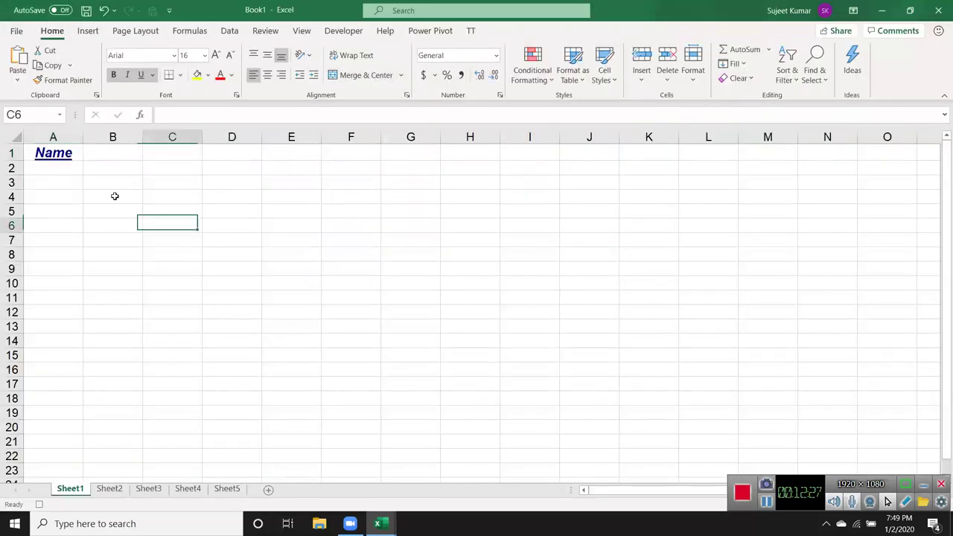
pyautogui.click(86, 153)
pyautogui.click(76, 152)
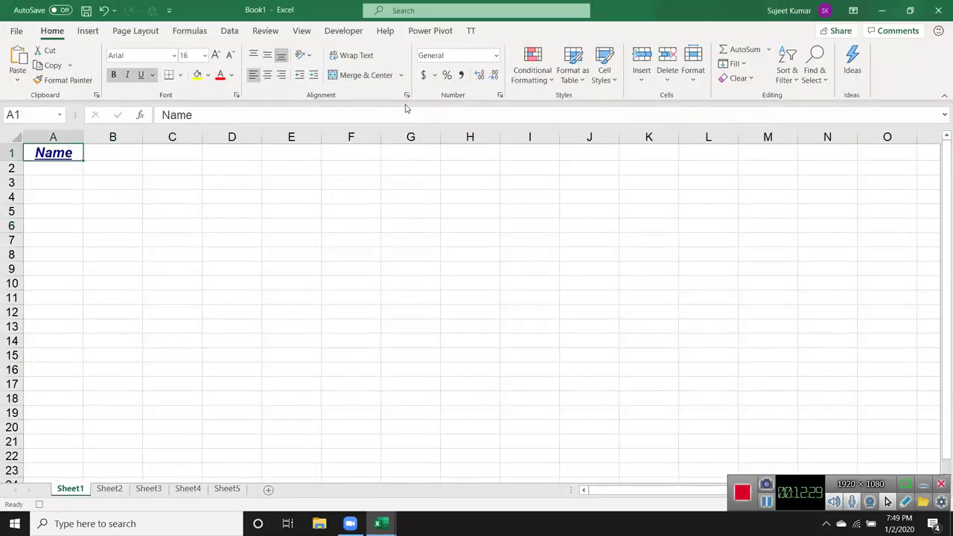
pyautogui.click(500, 96)
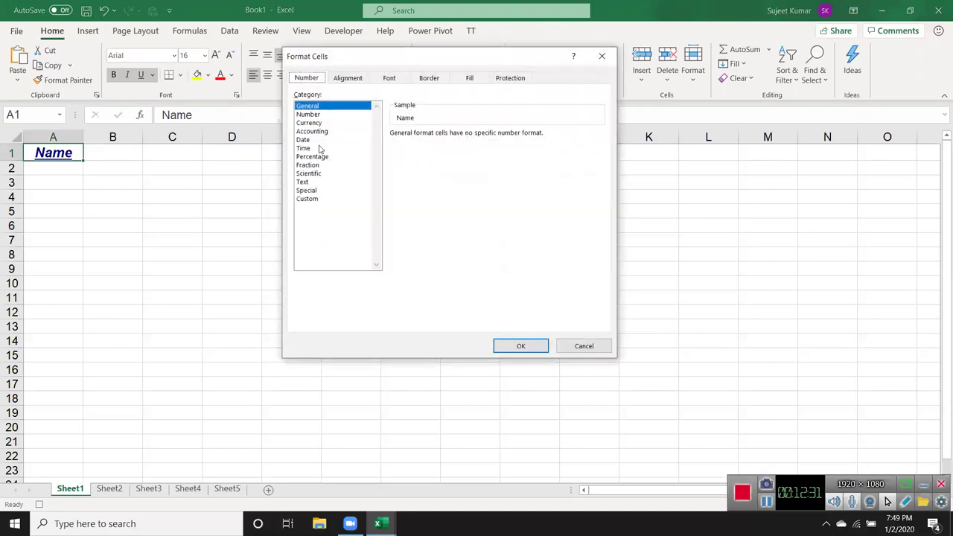
pyautogui.click(429, 78)
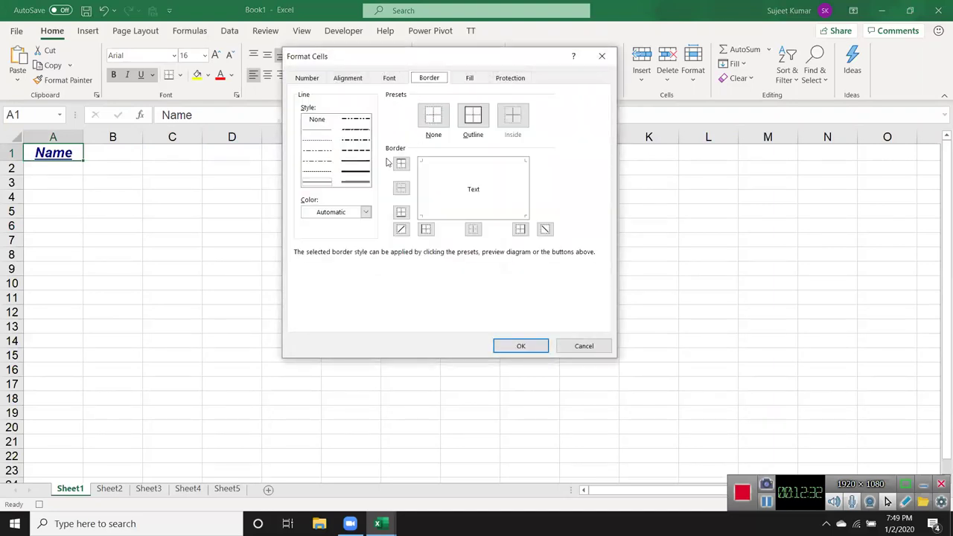
pyautogui.click(324, 152)
pyautogui.click(477, 117)
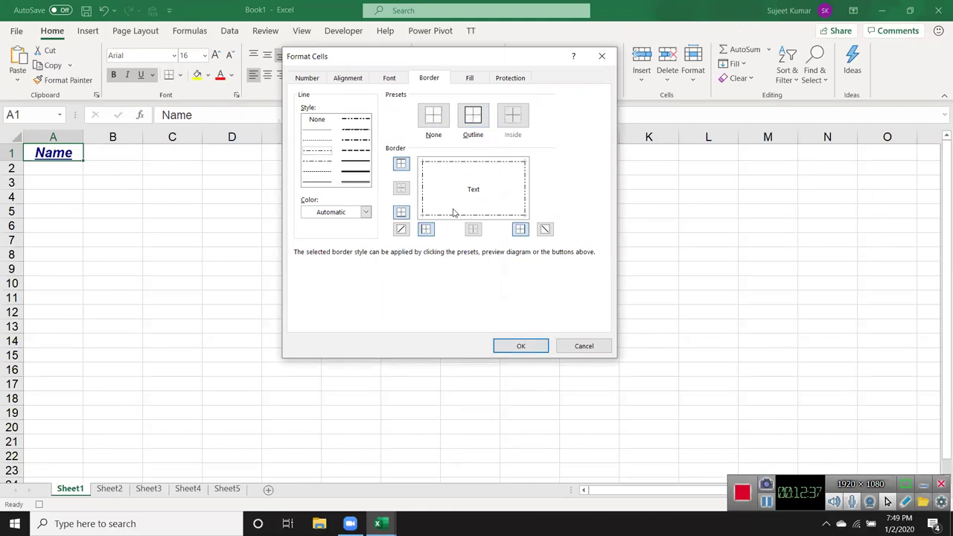
pyautogui.click(514, 352)
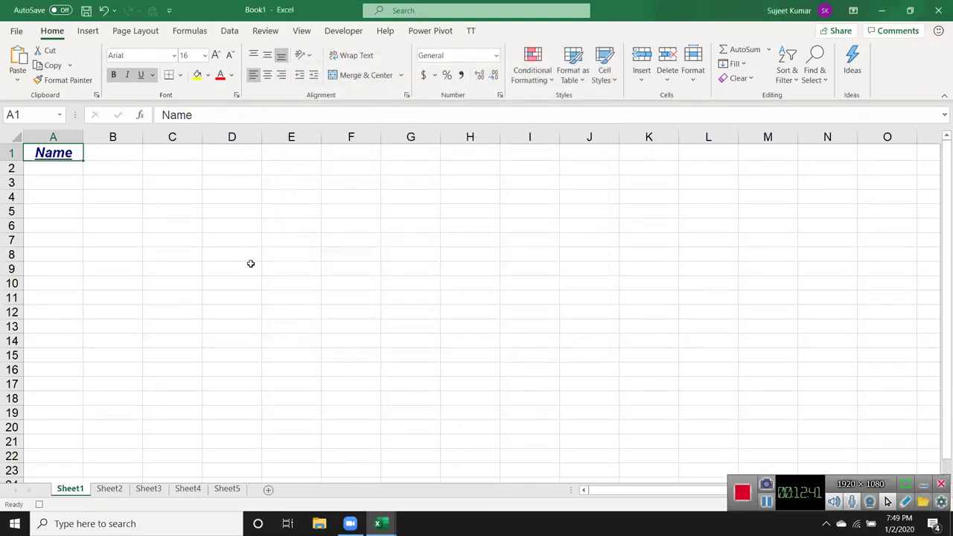
pyautogui.hotkey('alt', 'F11')
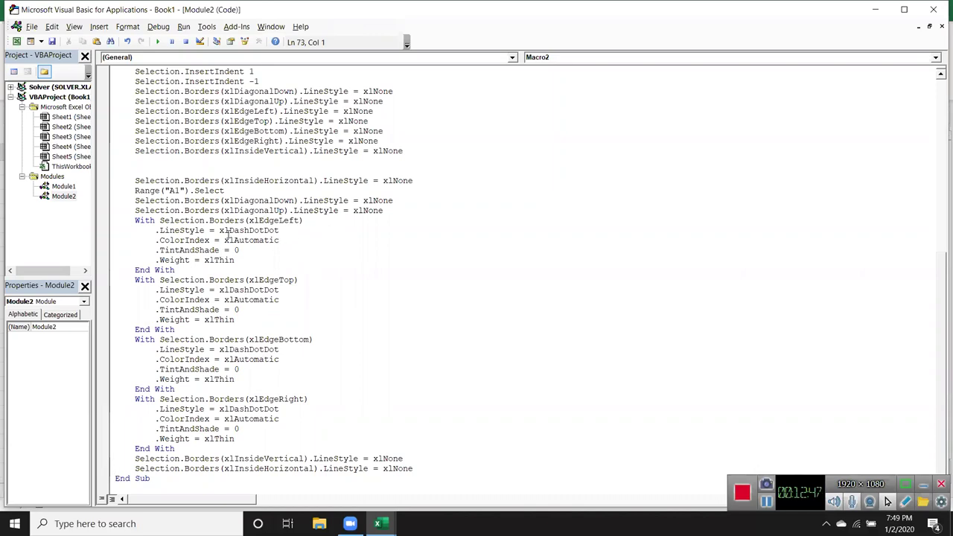
# - Copy xlDashDotDot from Module2 and paste it over the 1 in Module1's LineStyle line
pyautogui.moveTo(220, 230); pyautogui.dragTo(279, 231)
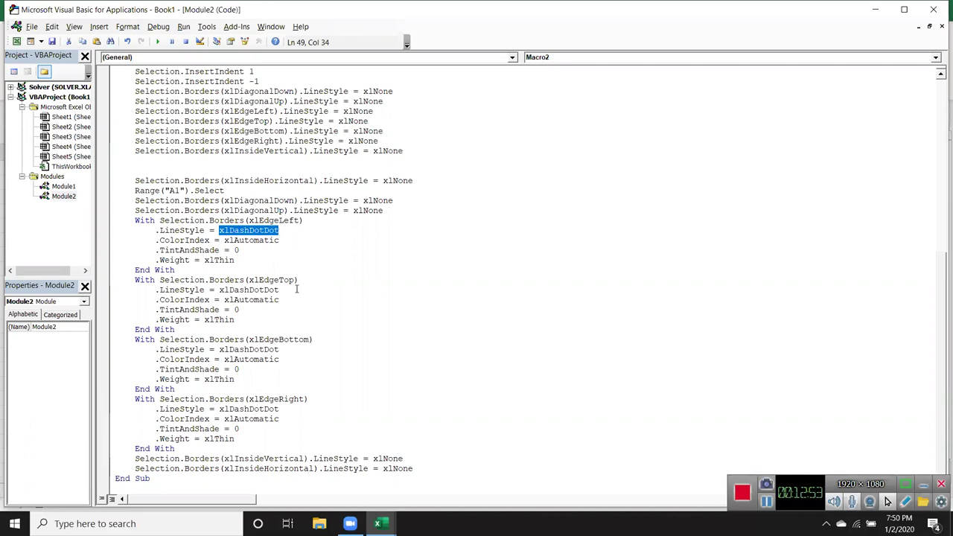
pyautogui.doubleClick(74, 188)
pyautogui.doubleClick(275, 260)
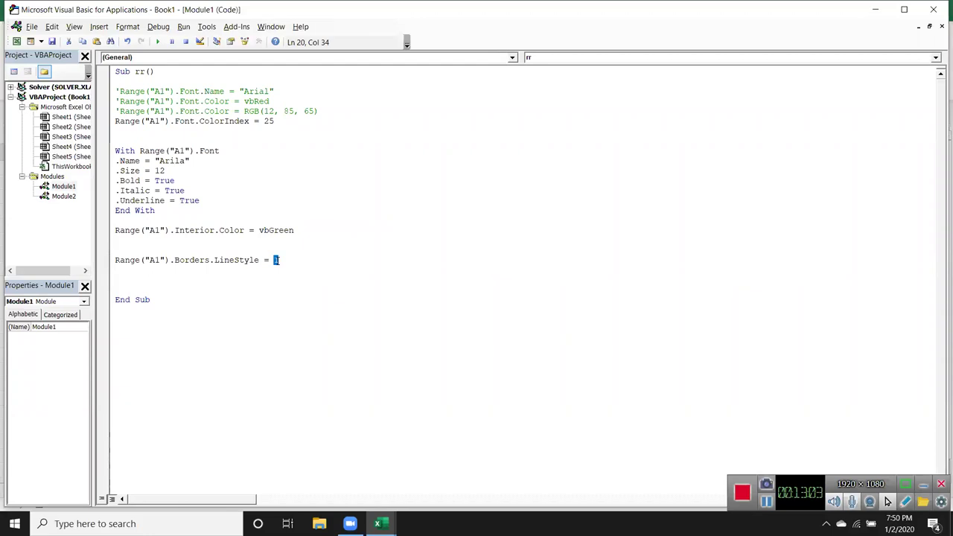
pyautogui.write('xlDashDotDot')
pyautogui.hotkey('alt', 'F11')
# - Apply All Borders to the range D3:G13
pyautogui.click(283, 221)
pyautogui.moveTo(249, 181); pyautogui.dragTo(440, 326)
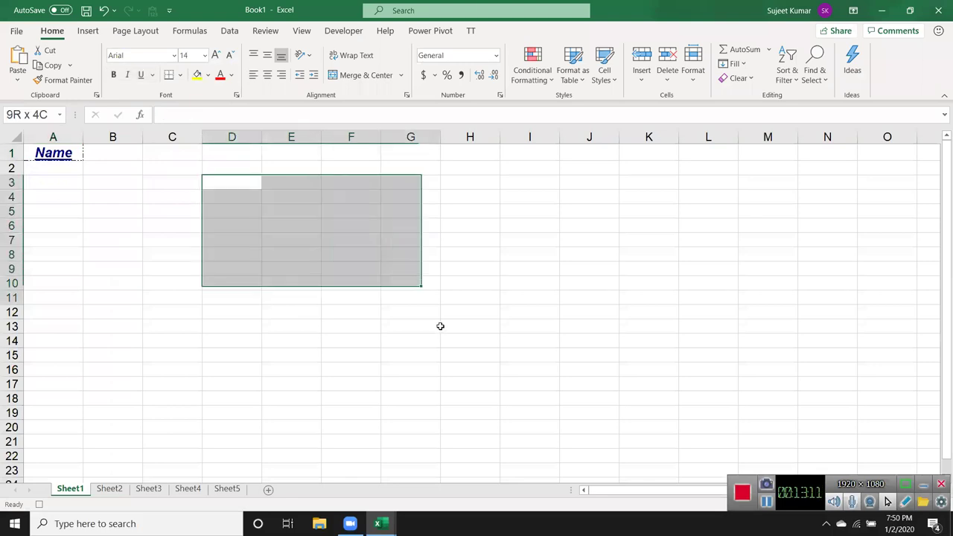
pyautogui.click(180, 76)
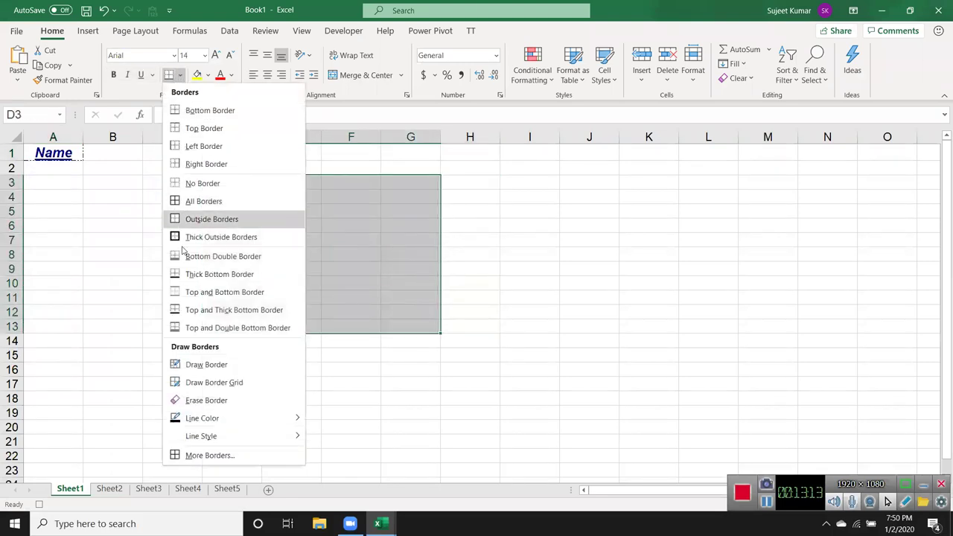
pyautogui.click(190, 203)
# - Check Module2's recorded border code, then return to the worksheet
pyautogui.hotkey('alt', 'F11')
pyautogui.doubleClick(63, 196)
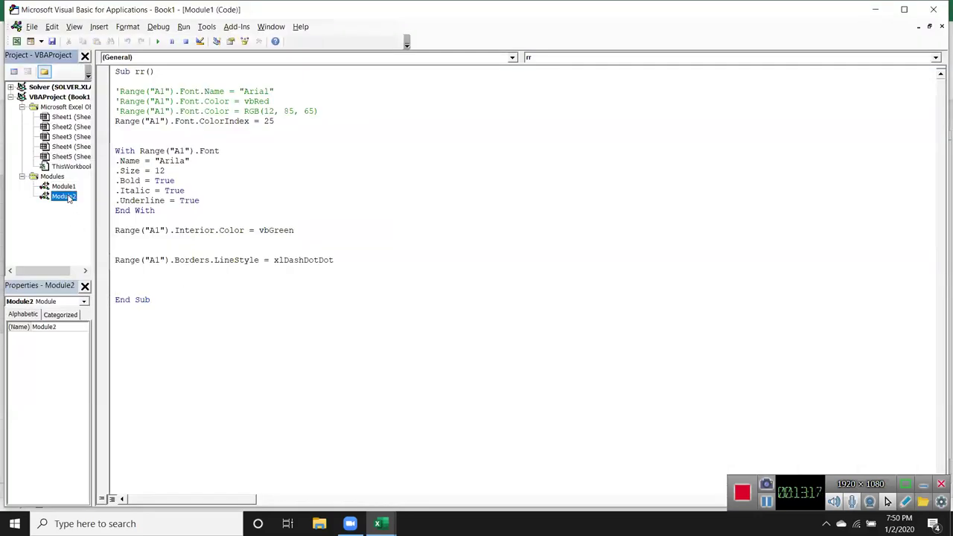
pyautogui.scroll(4, 381, 307)
pyautogui.scroll(-4, 380, 307)
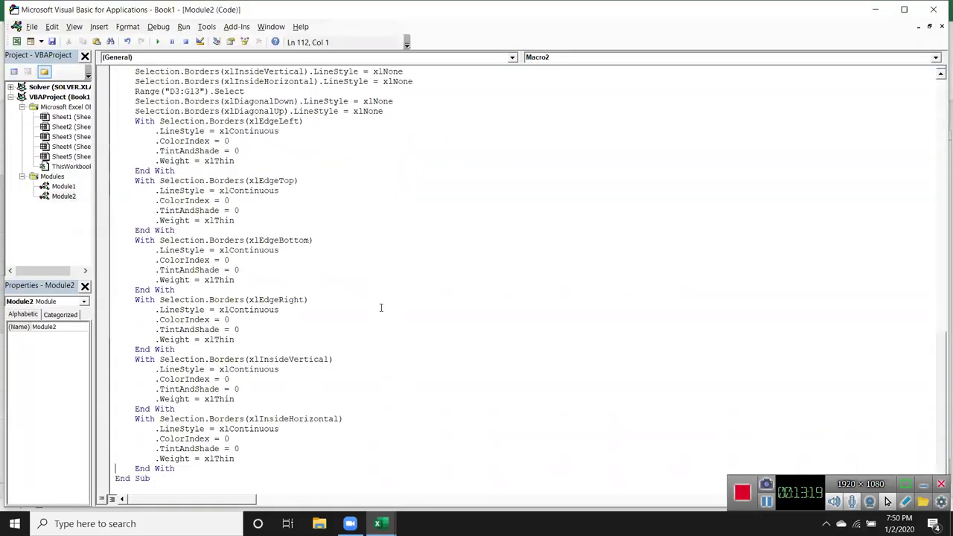
pyautogui.hotkey('alt', 'F11')
# - Select I4:L11 and try left, right, bottom and diagonal borders in Format Cells
pyautogui.moveTo(529, 197)
pyautogui.mouseDown()
pyautogui.moveTo(685, 291)
pyautogui.moveTo(715, 298)
pyautogui.mouseUp()
pyautogui.rightClick(598, 246)
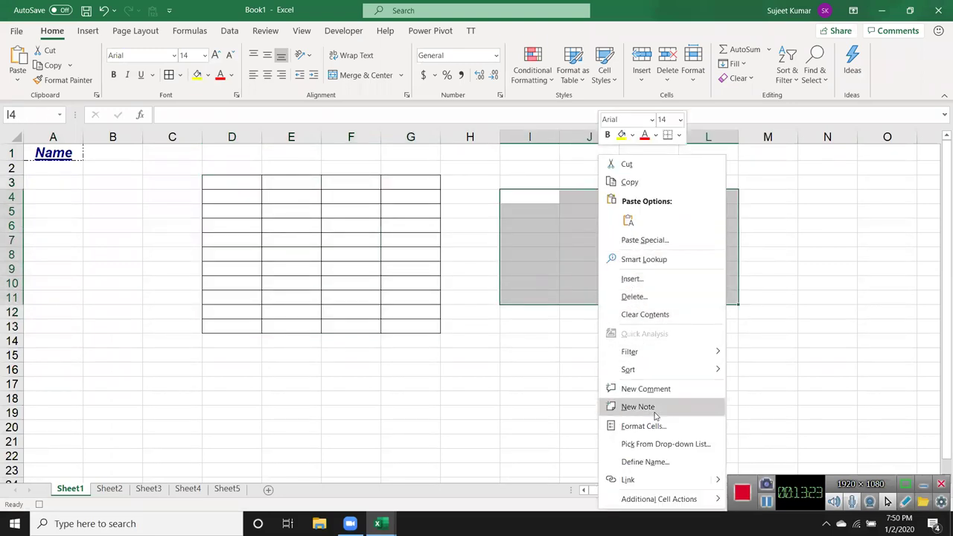
pyautogui.click(644, 426)
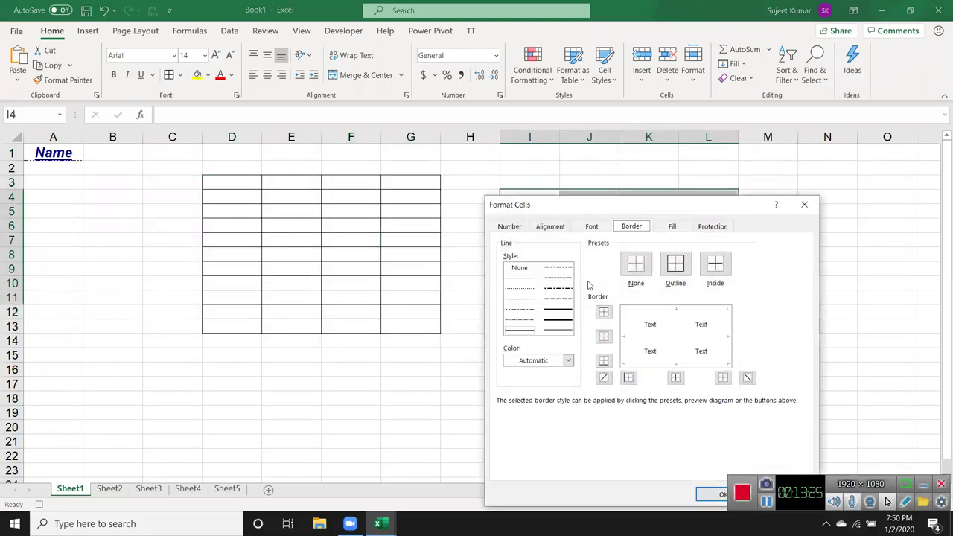
pyautogui.click(628, 337)
pyautogui.click(727, 340)
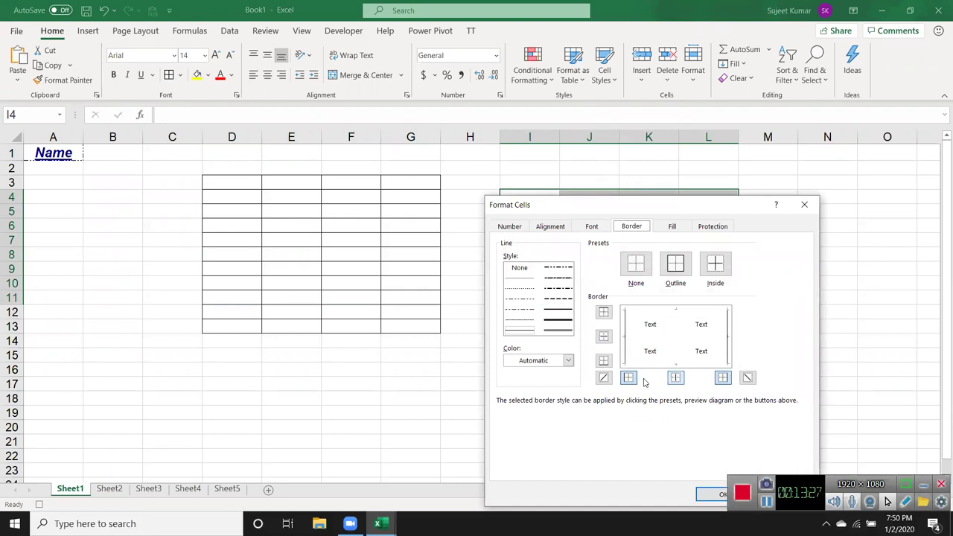
pyautogui.click(659, 363)
pyautogui.click(664, 319)
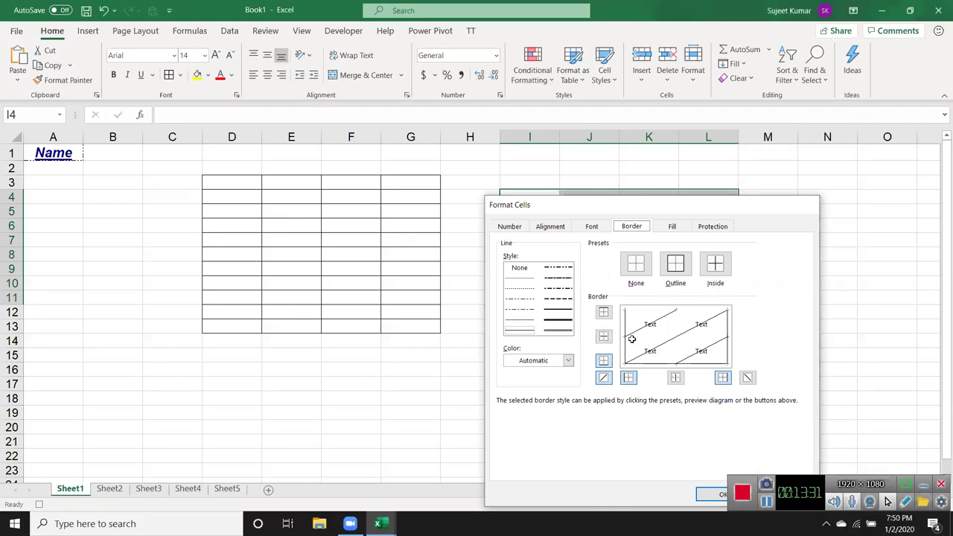
pyautogui.press('Return')
pyautogui.hotkey('alt', 'F11')
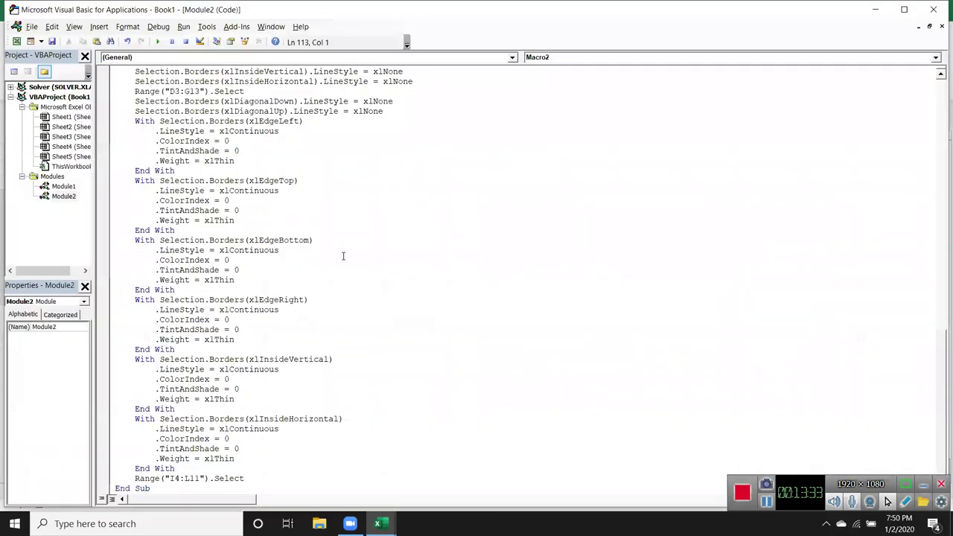
# - Delete the five border-clearing lines and add blank lines above End Sub
pyautogui.scroll(4, 231, 255)
pyautogui.moveTo(400, 231); pyautogui.dragTo(130, 195)
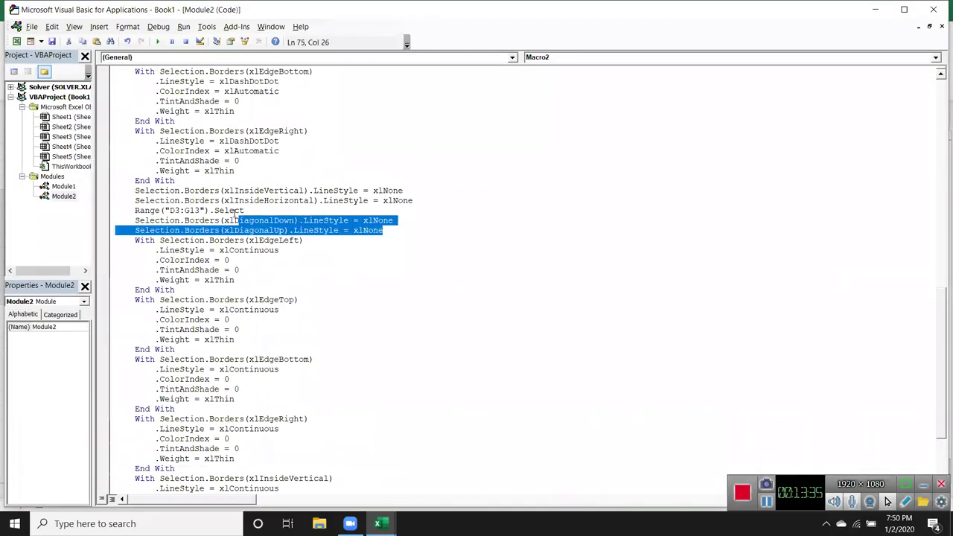
pyautogui.press('Delete')
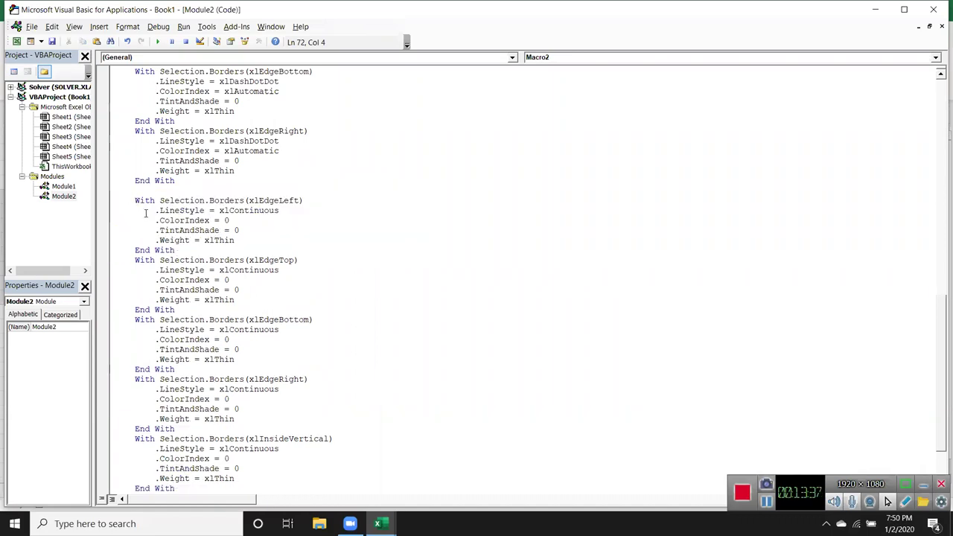
pyautogui.scroll(1, 141, 208)
pyautogui.scroll(3, 151, 207)
pyautogui.scroll(-5, 151, 207)
pyautogui.scroll(-2, 151, 207)
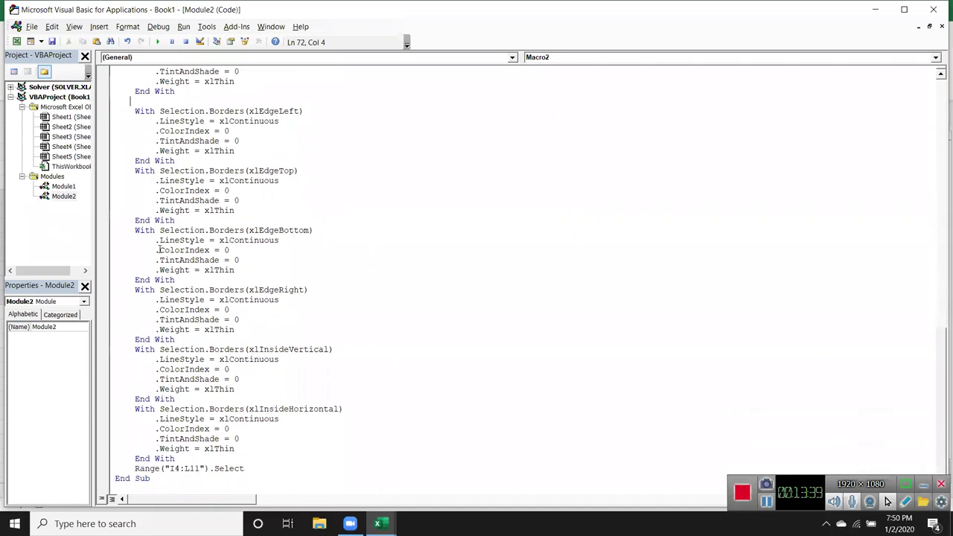
pyautogui.click(116, 478)
pyautogui.press('Return')
pyautogui.press('Return')
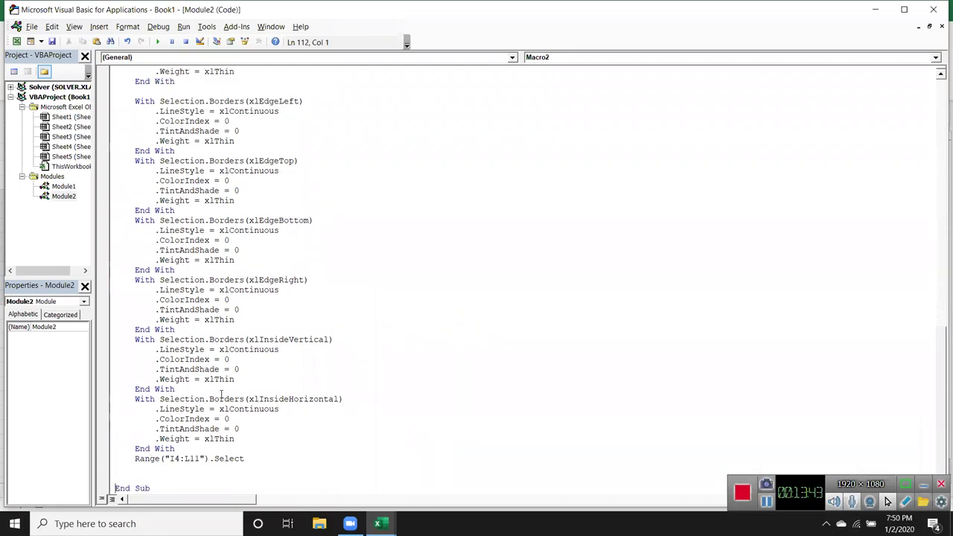
# - Review the thin-border With blocks for xlInsideHorizontal, xlInsideVertical and xlEdgeRight
pyautogui.doubleClick(195, 400)
pyautogui.doubleClick(227, 400)
pyautogui.moveTo(248, 400); pyautogui.dragTo(340, 402)
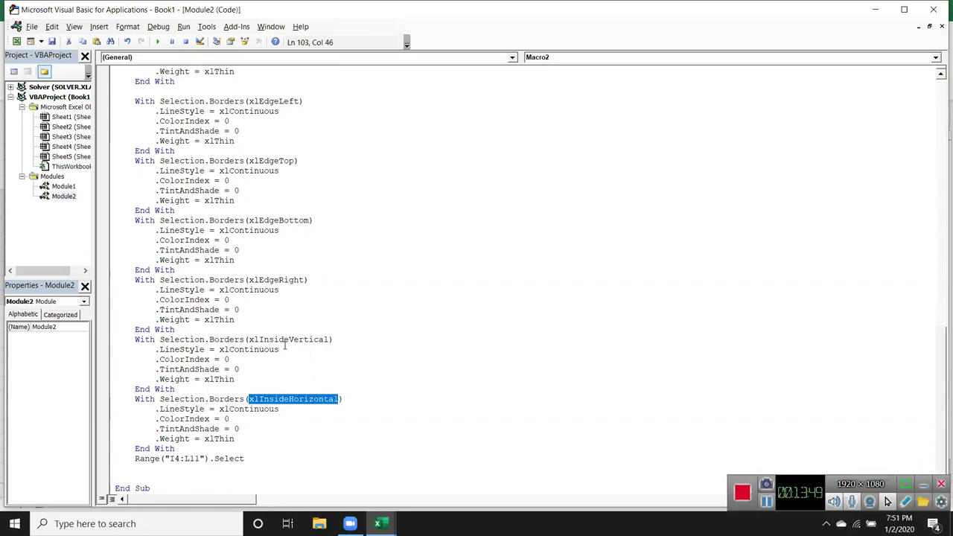
pyautogui.moveTo(254, 339); pyautogui.dragTo(322, 340)
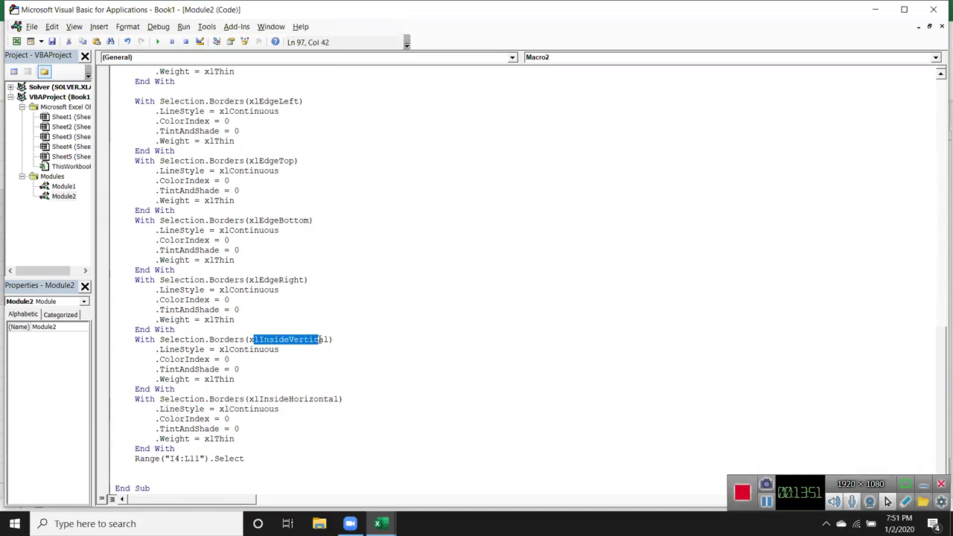
pyautogui.doubleClick(263, 280)
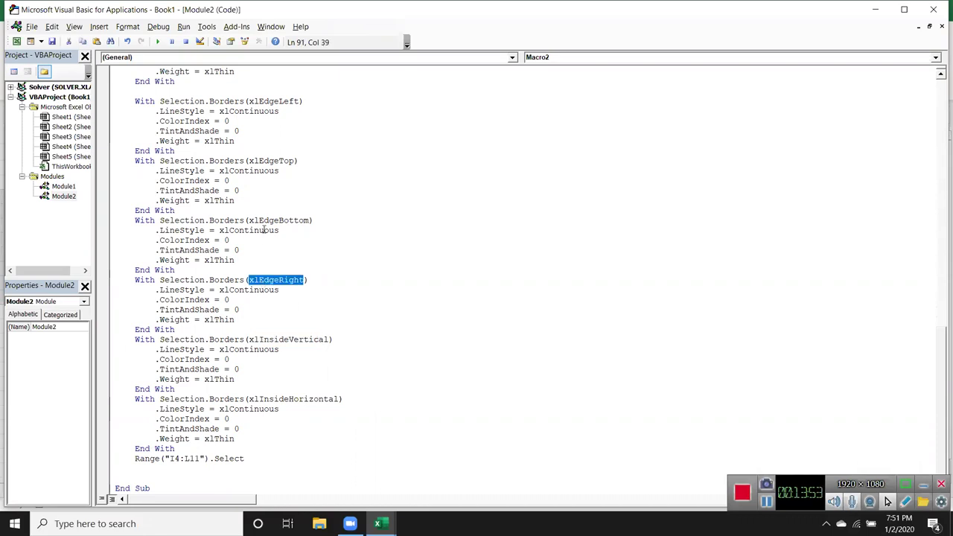
pyautogui.click(263, 220)
pyautogui.click(272, 101)
# - Review the dash-dot-dot border block's xlEdgeRight, ColorIndex and TintAndShade lines
pyautogui.scroll(1, 277, 161)
pyautogui.scroll(1, 278, 168)
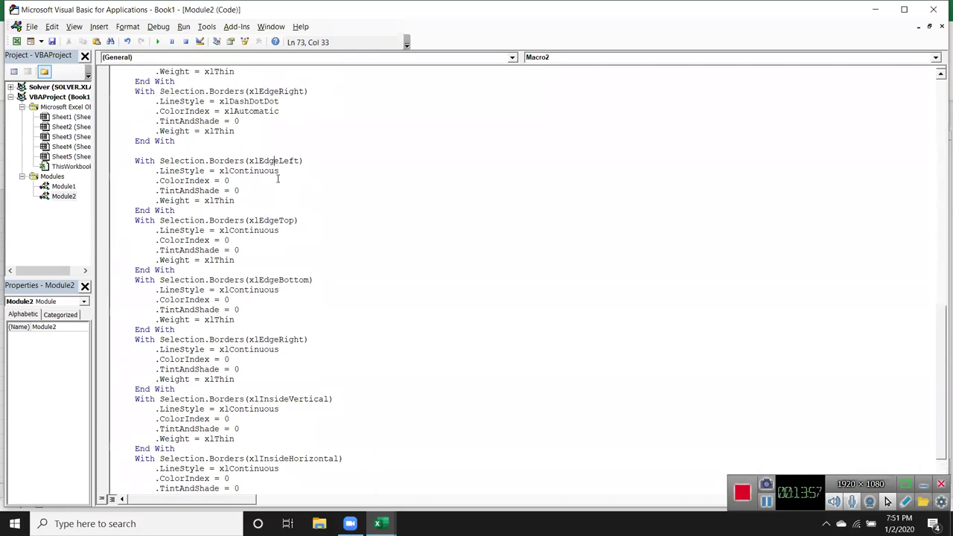
pyautogui.doubleClick(281, 93)
pyautogui.scroll(1, 286, 164)
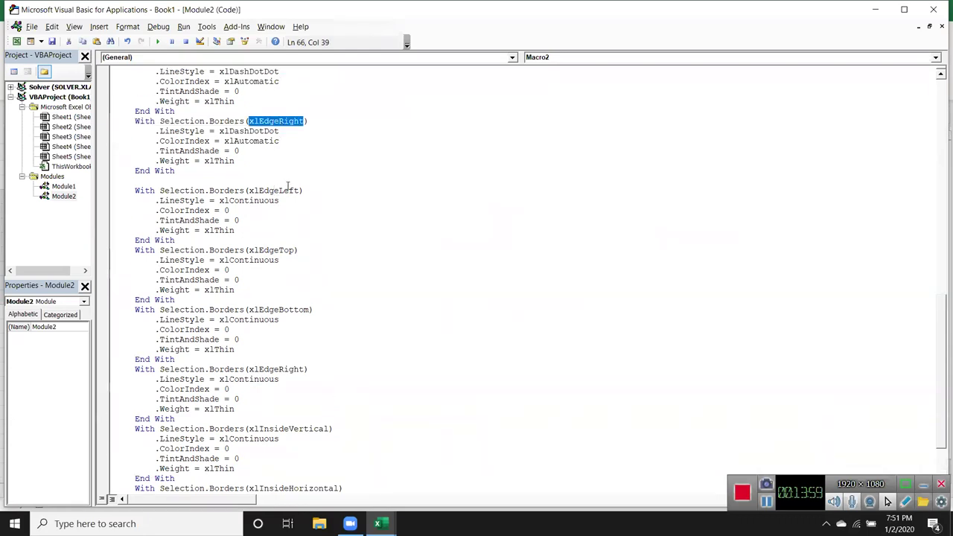
pyautogui.scroll(1, 289, 188)
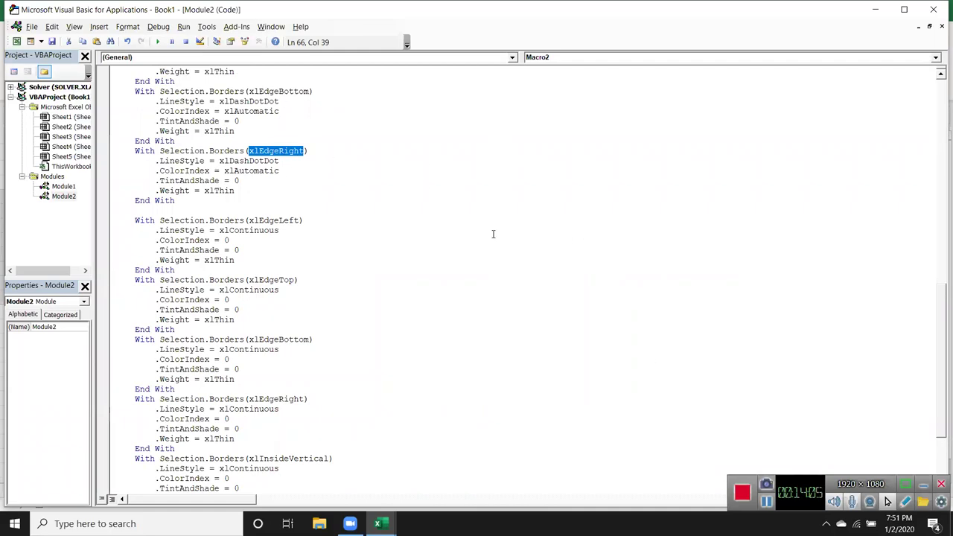
pyautogui.moveTo(157, 231)
pyautogui.mouseDown()
pyautogui.moveTo(283, 230)
pyautogui.moveTo(229, 250)
pyautogui.moveTo(158, 242)
pyautogui.mouseUp()
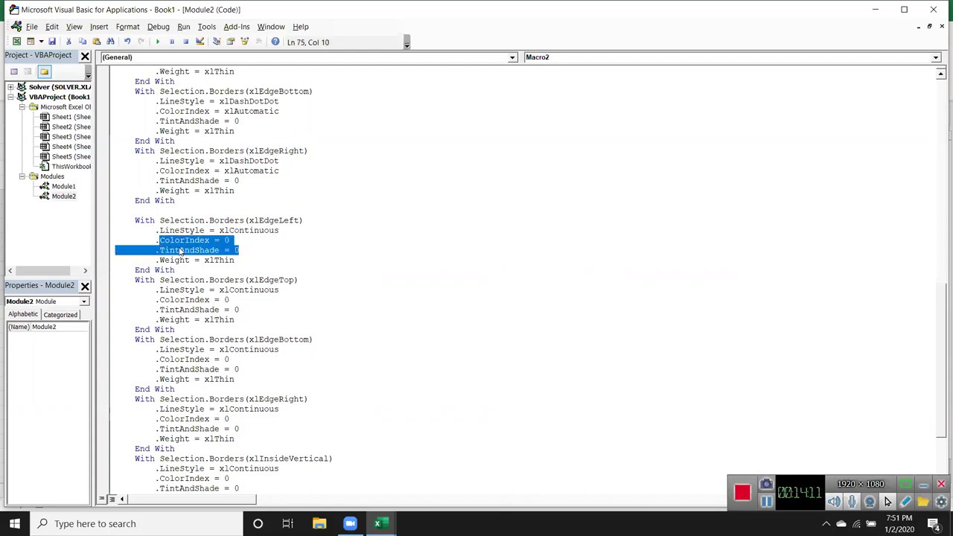
pyautogui.click(230, 261)
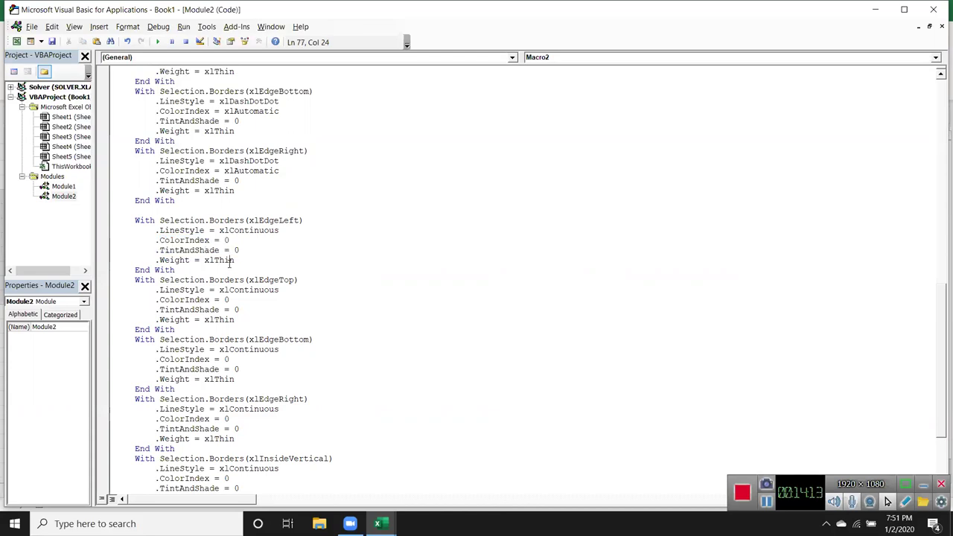
pyautogui.hotkey('alt', 'F11')
# - Right-click H7 so Macro2 records its selection, then return to the VBA project tree
pyautogui.rightClick(491, 239)
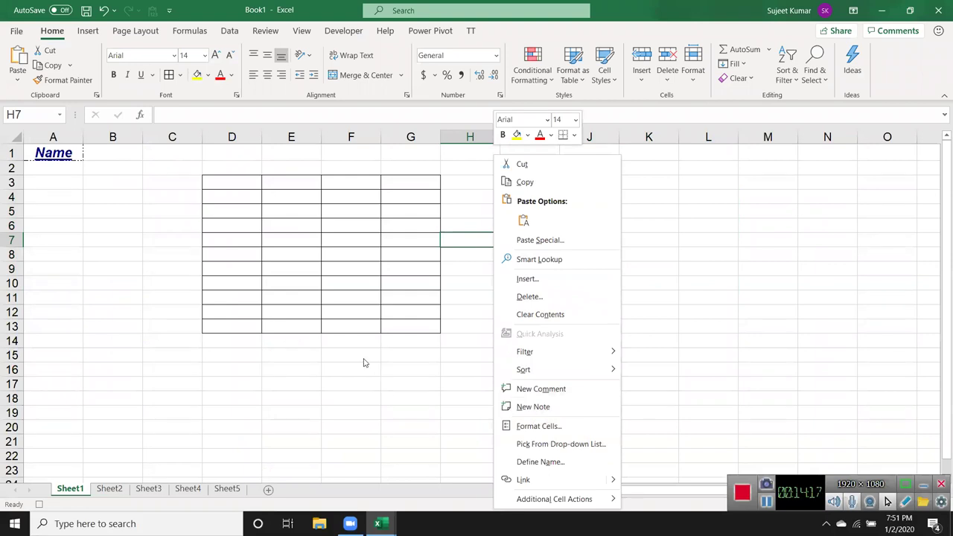
pyautogui.hotkey('alt', 'F11')
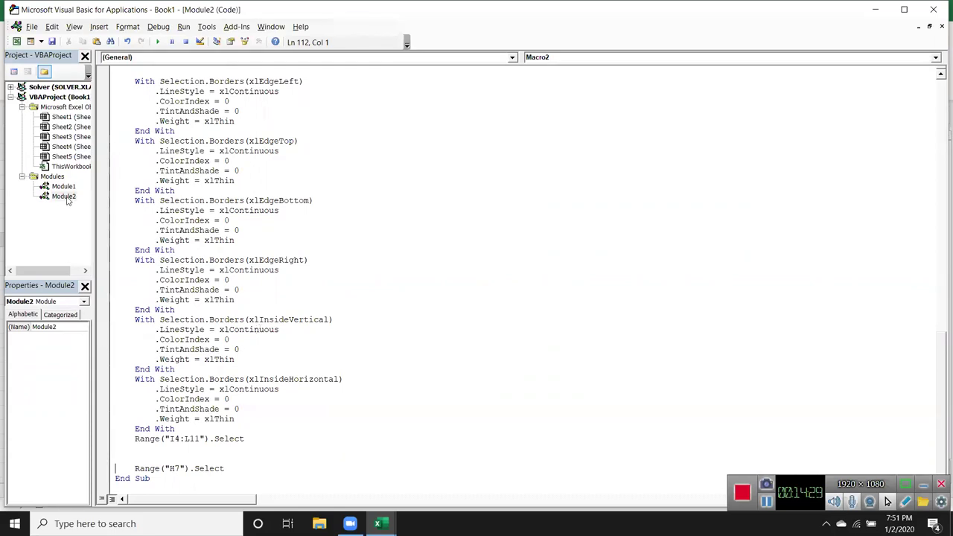
pyautogui.click(67, 198)
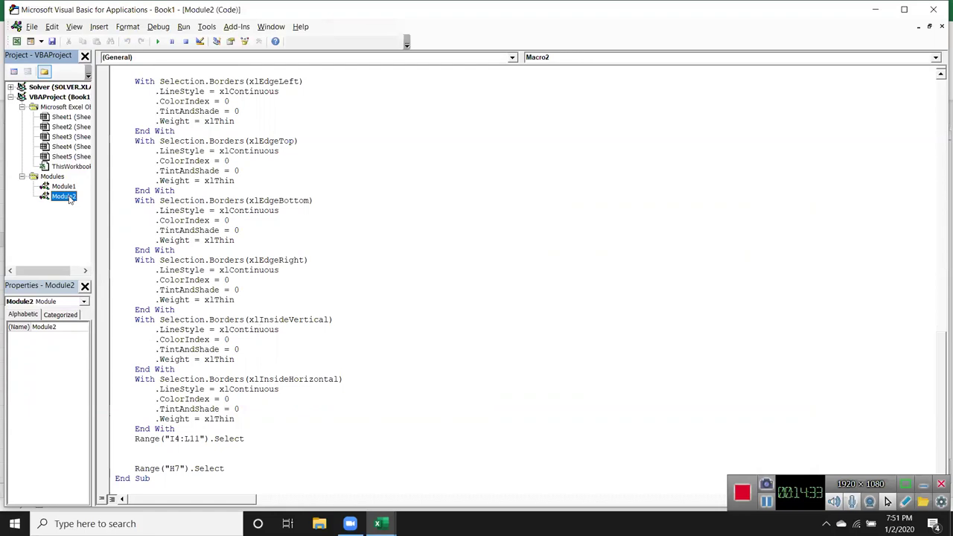
# - Open Module1 and review the rr macro's font, Interior fill and A1 border lines
pyautogui.doubleClick(67, 187)
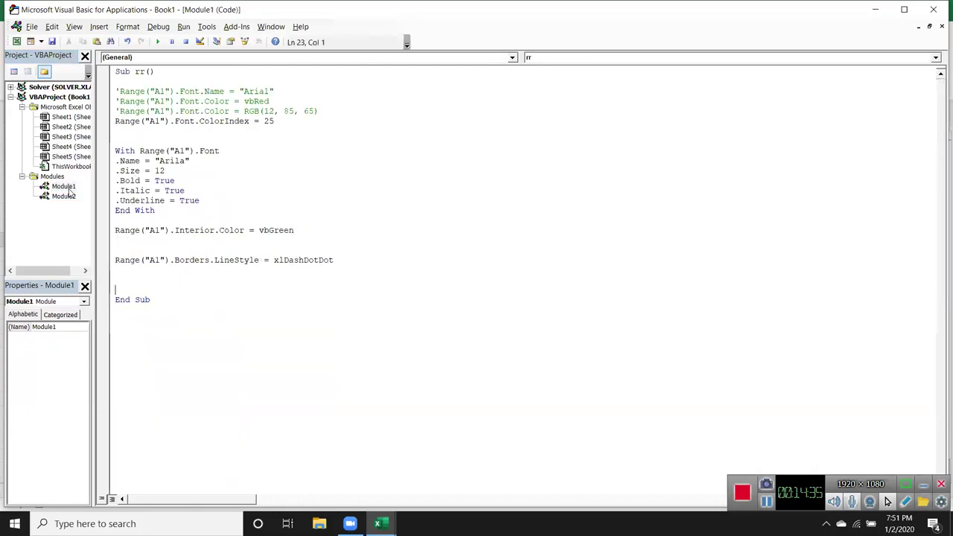
pyautogui.doubleClick(190, 111)
pyautogui.click(170, 160)
pyautogui.doubleClick(170, 161)
pyautogui.click(170, 160)
pyautogui.doubleClick(185, 230)
pyautogui.click(182, 261)
pyautogui.doubleClick(182, 261)
pyautogui.click(182, 261)
# - Add the line Range("a2").NumberFormat = "DD-MM-YY" at the end of the rr macro
pyautogui.click(159, 272)
pyautogui.press('Return')
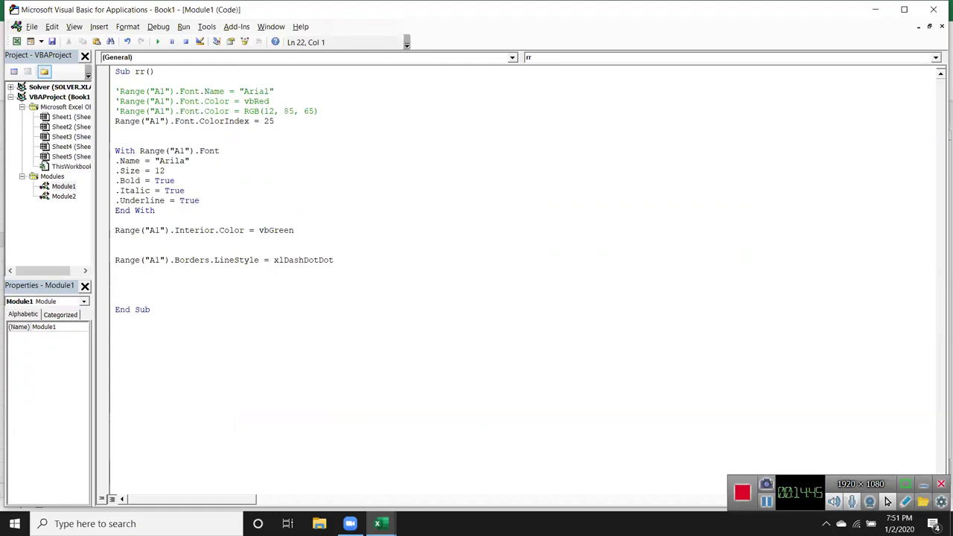
pyautogui.write('ra')
pyautogui.write('nge')
pyautogui.write(')')
pyautogui.write('(')
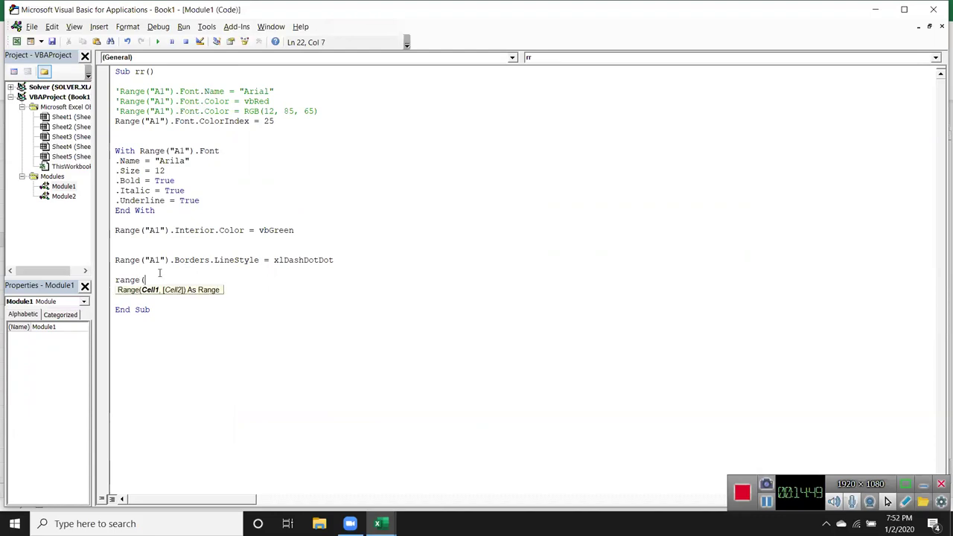
pyautogui.write('"a2").nu')
pyautogui.press('Tab')
pyautogui.write('= "DD-')
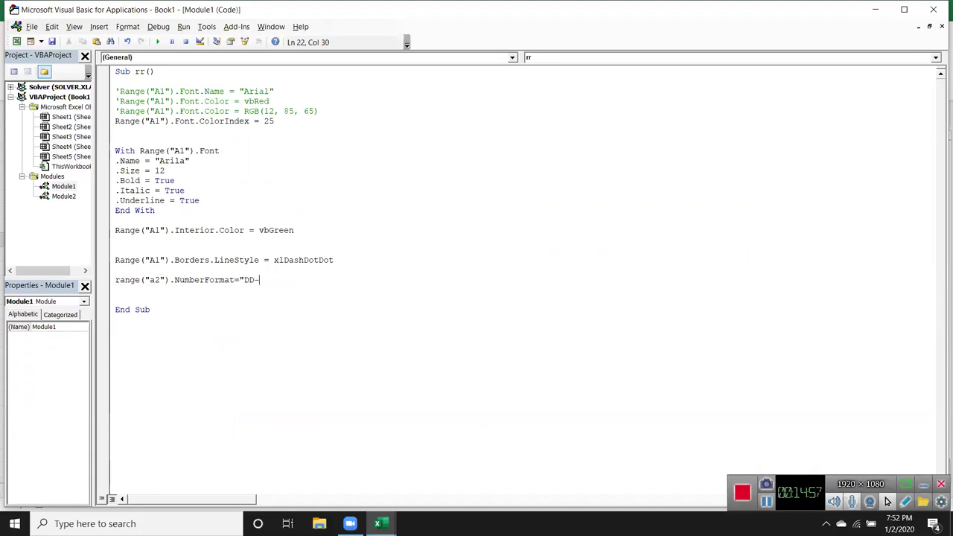
pyautogui.write('MM-')
pyautogui.write('YY')
pyautogui.write('"')
pyautogui.press('Return')
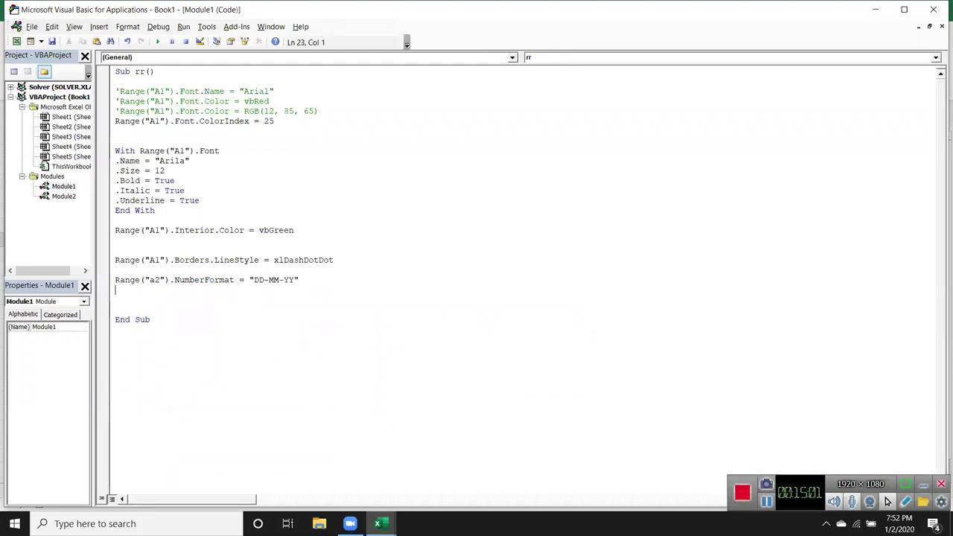
pyautogui.hotkey('alt', 'F11')
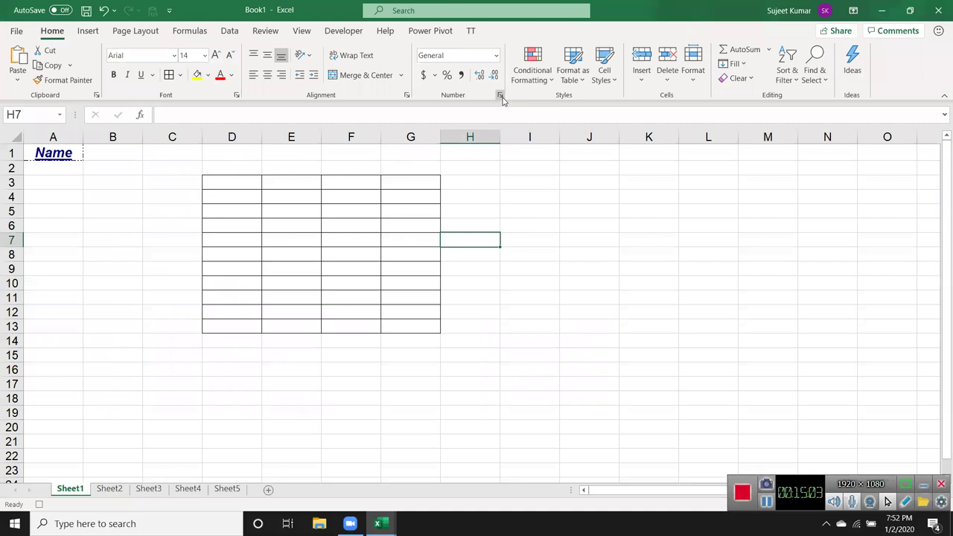
pyautogui.hotkey('ctrl', '1')
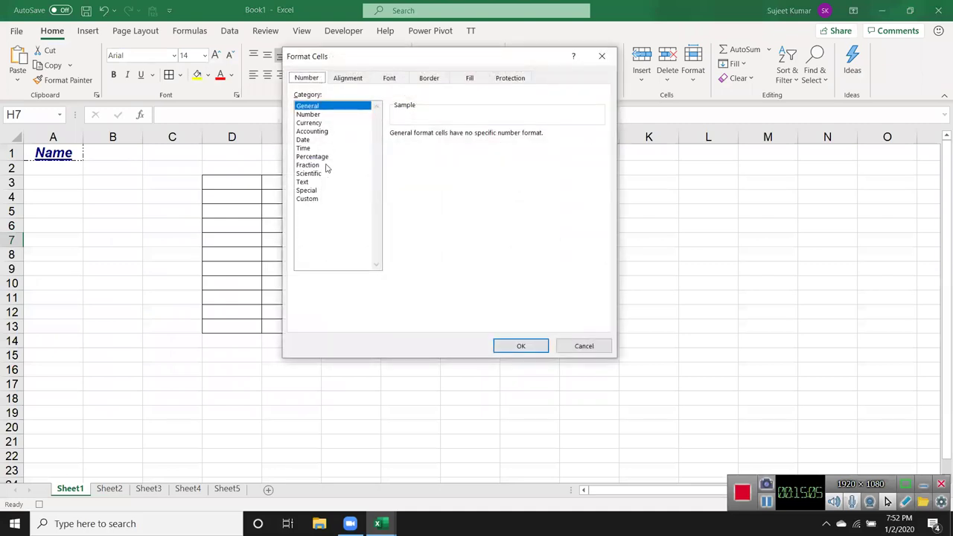
pyautogui.click(313, 199)
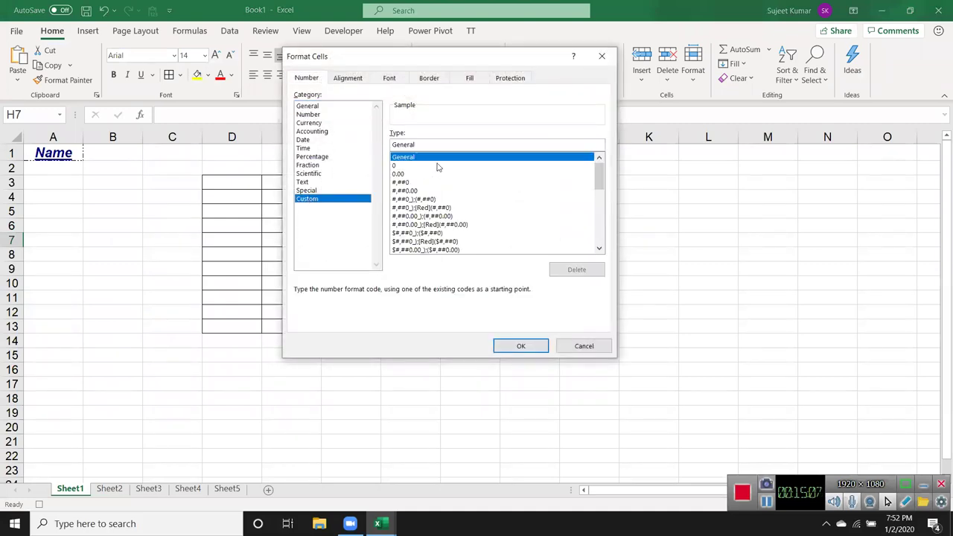
pyautogui.moveTo(599, 179)
pyautogui.mouseDown()
pyautogui.moveTo(600, 246)
pyautogui.moveTo(599, 173)
pyautogui.mouseUp()
pyautogui.click(310, 123)
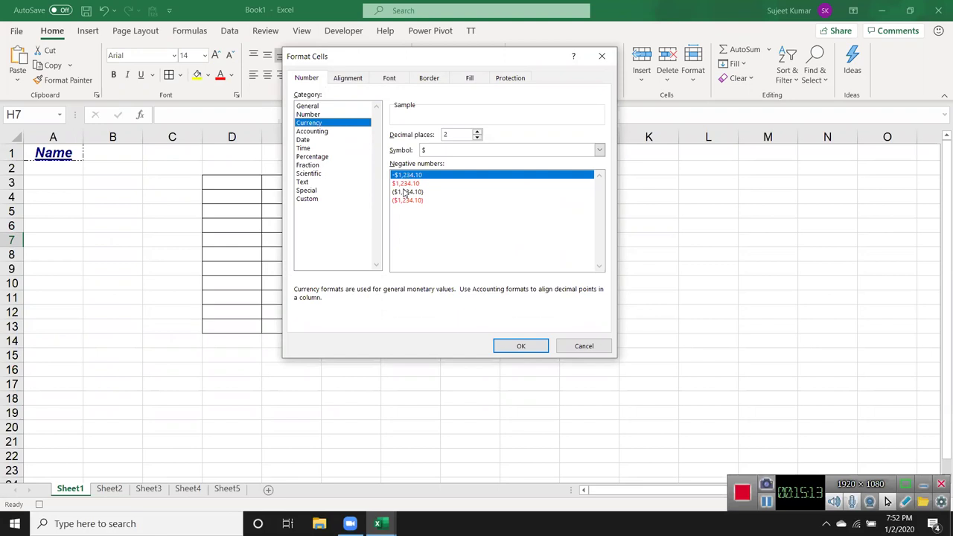
pyautogui.click(403, 185)
pyautogui.click(316, 199)
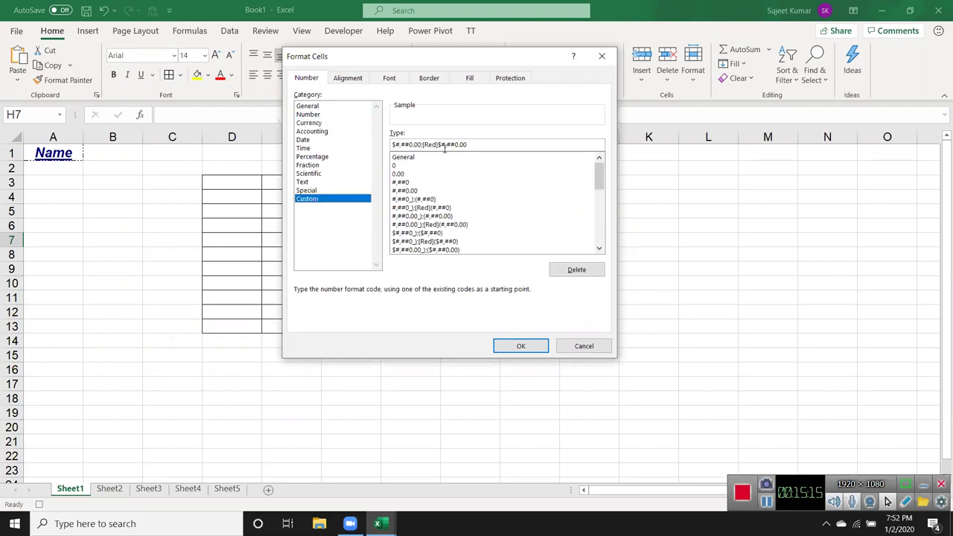
pyautogui.moveTo(474, 147); pyautogui.dragTo(371, 143)
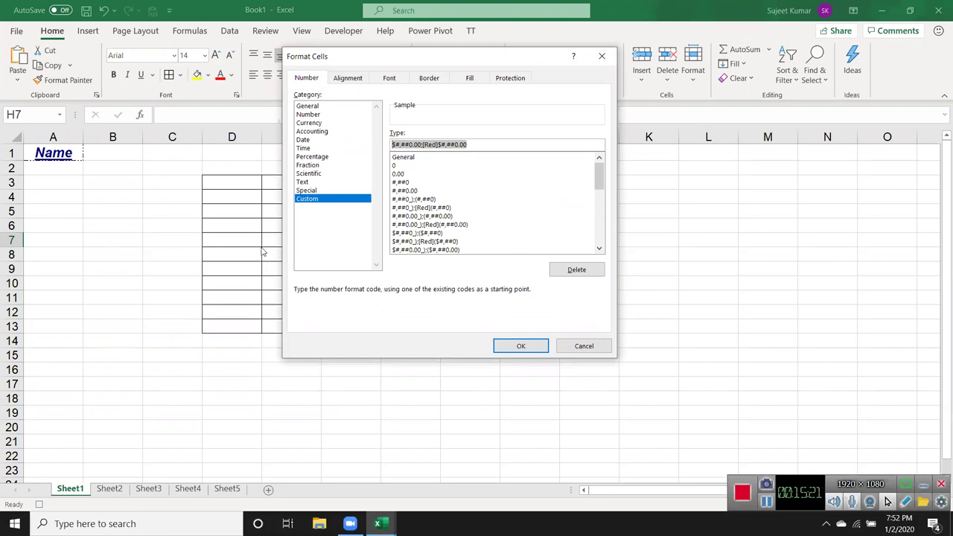
pyautogui.press('BackSpace')
pyautogui.press('Escape')
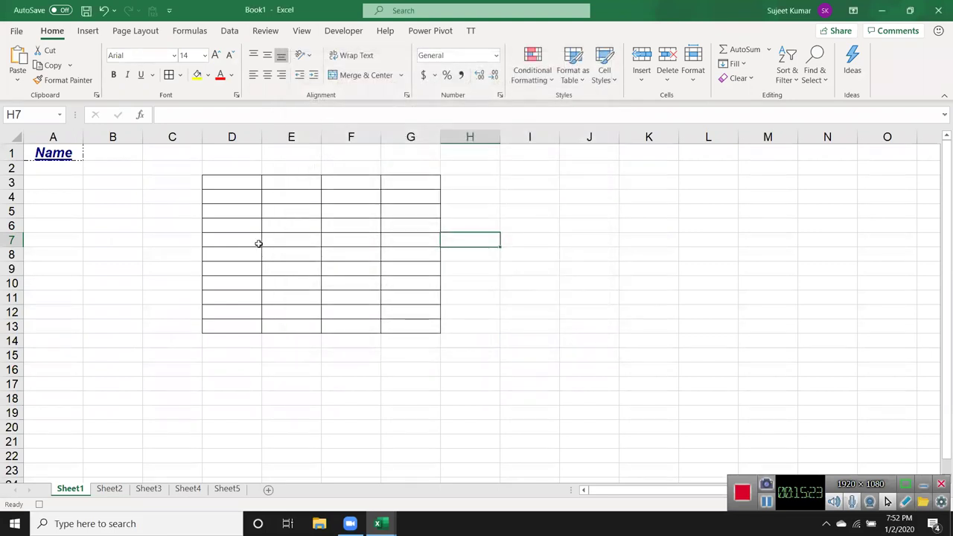
# - Bring the VBA editor forward, then minimise all windows to show the desktop
pyautogui.hotkey('alt', 'F11')
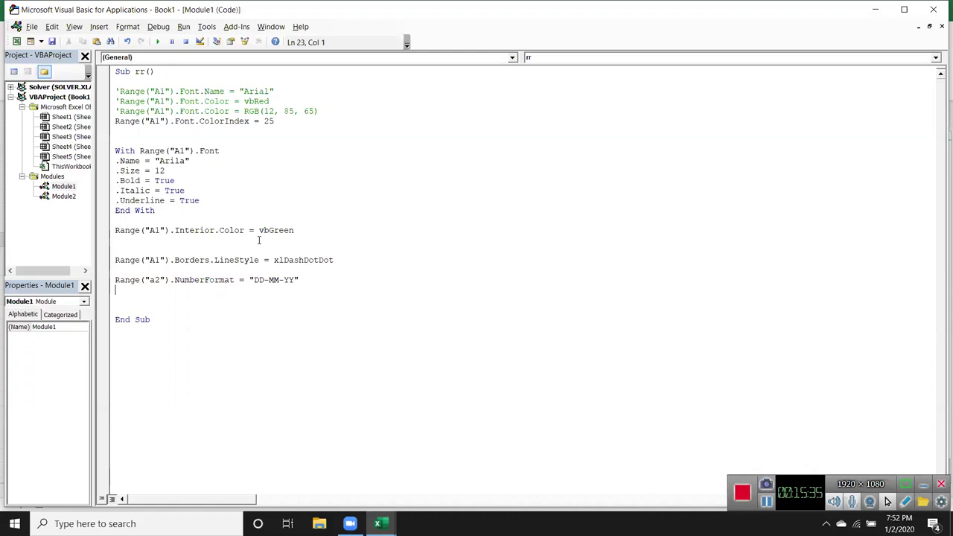
pyautogui.press('super+d')
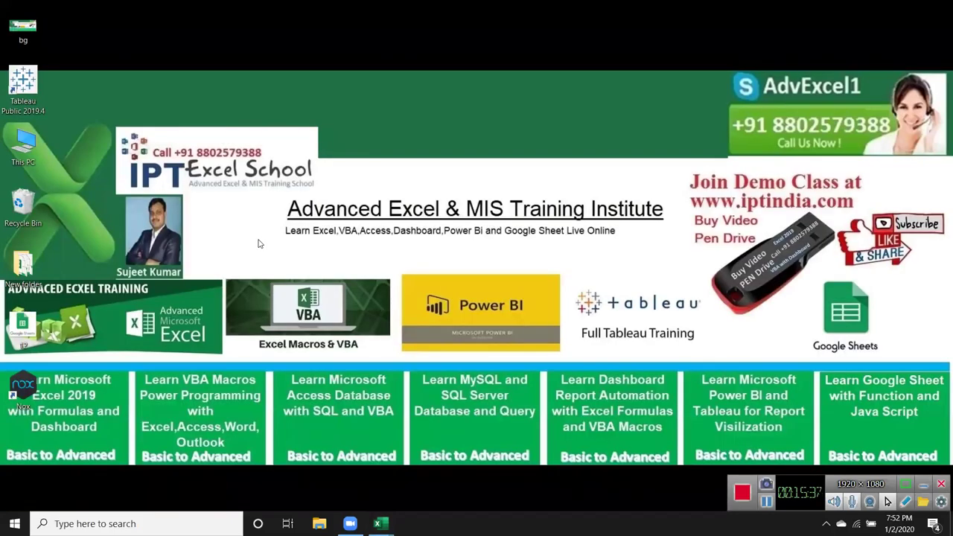